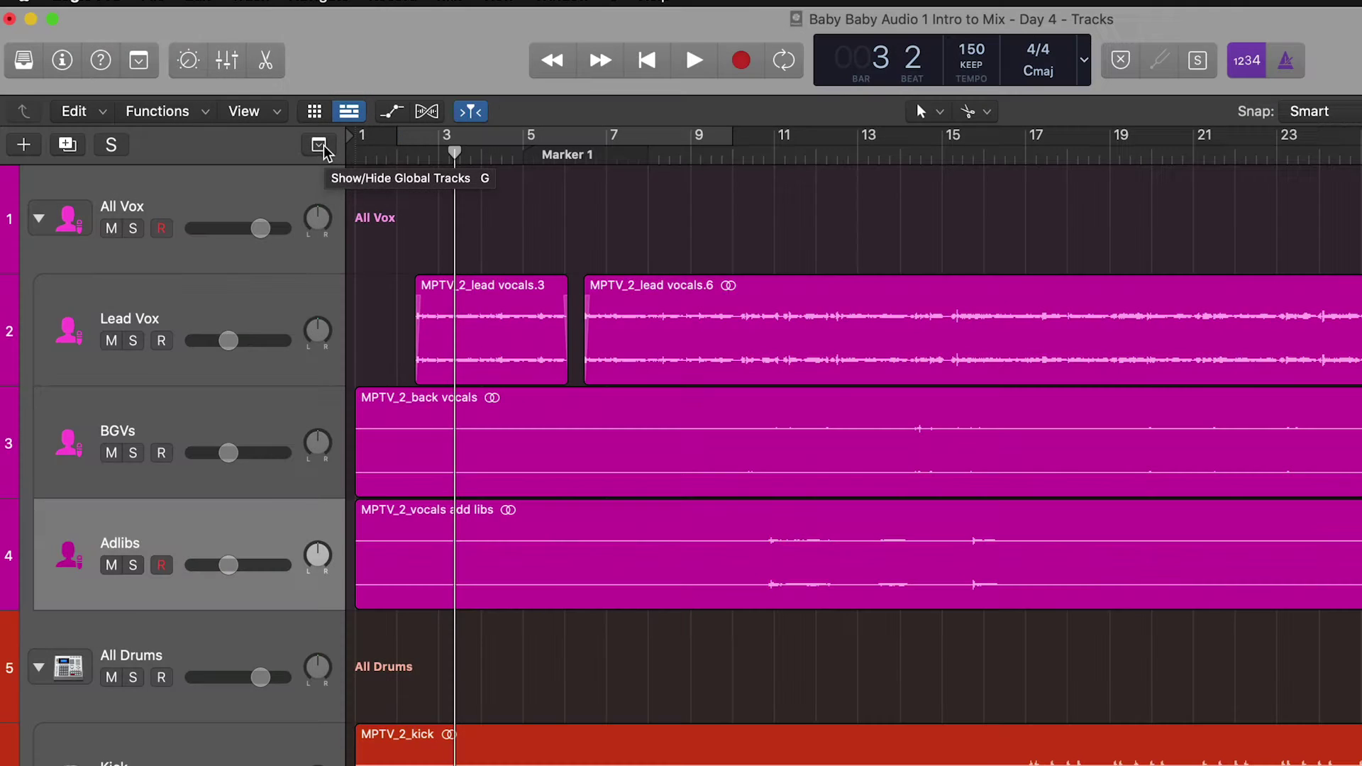
Step: Show the global tracks and add an Intro arrangement section spanning bars 1 to 9
click(321, 147)
click(320, 146)
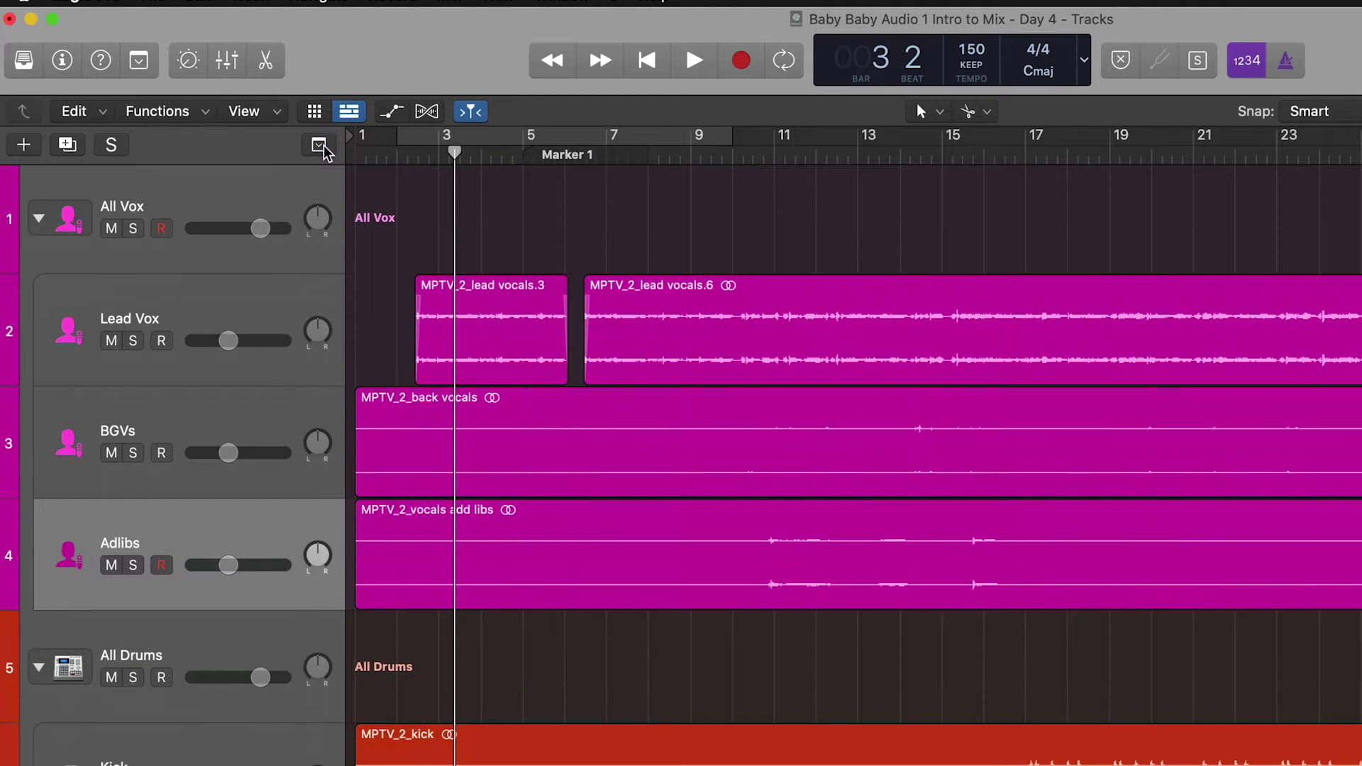
click(320, 146)
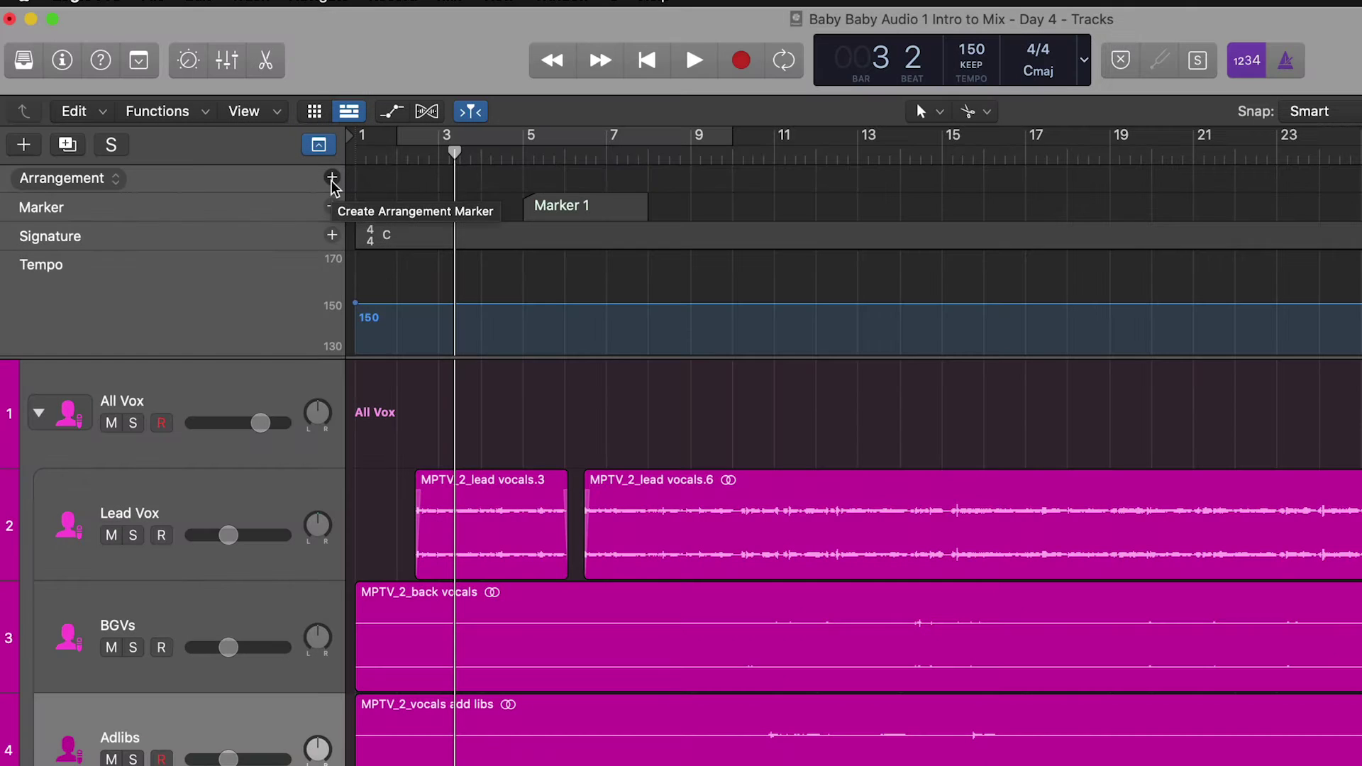
click(332, 178)
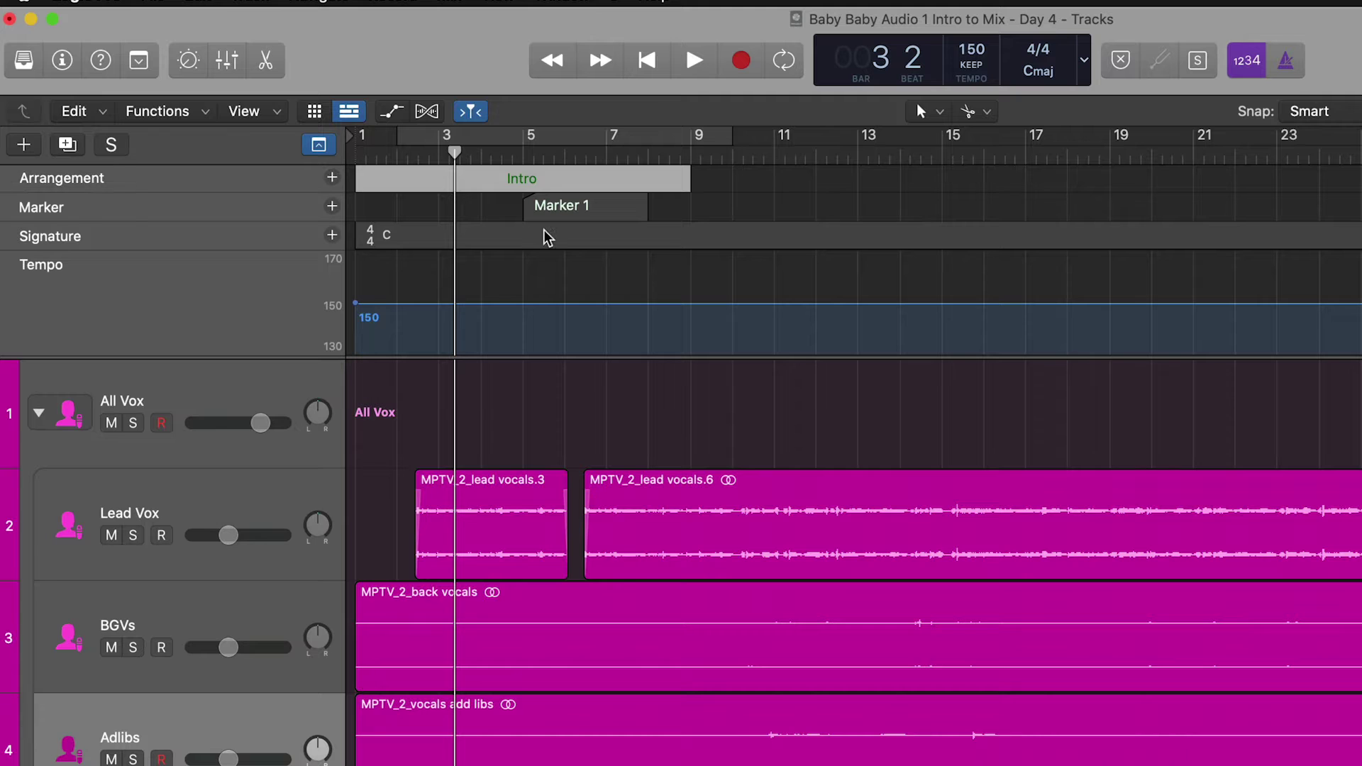
mouse_move(540, 190)
key(super+Right)
key(super+Right)
key(super+Right)
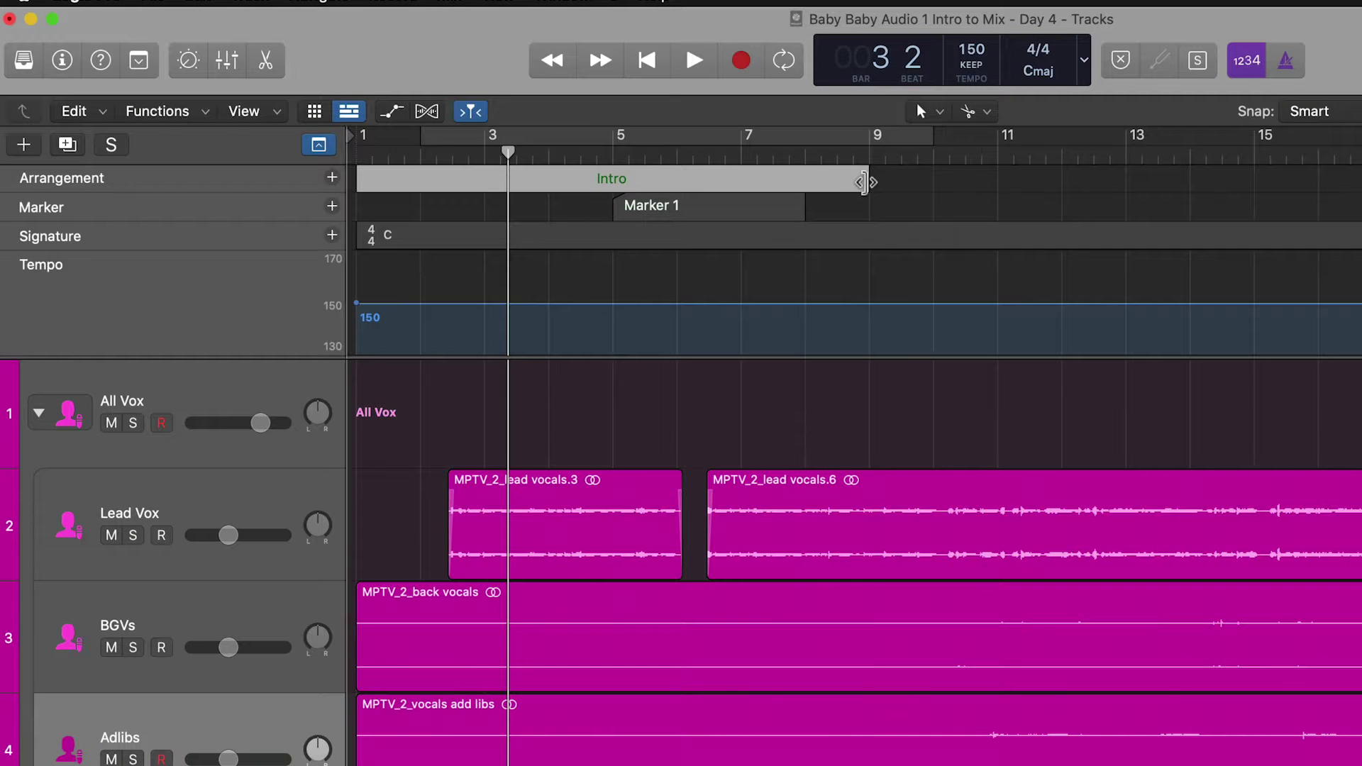
Step: Extend the Intro section so it ends at bar 10
drag(863, 183, 930, 183)
key(super+Right)
key(super+Right)
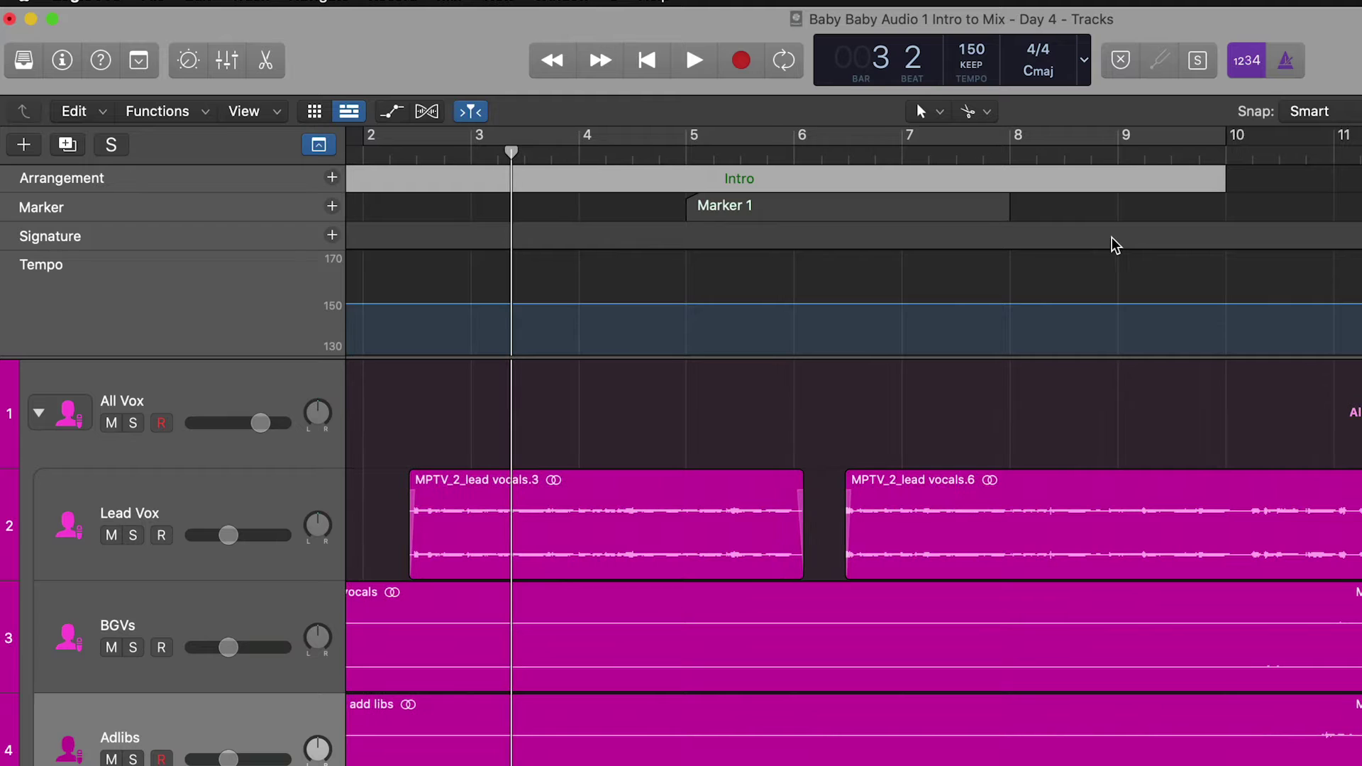
key(super+Left)
key(super+Left)
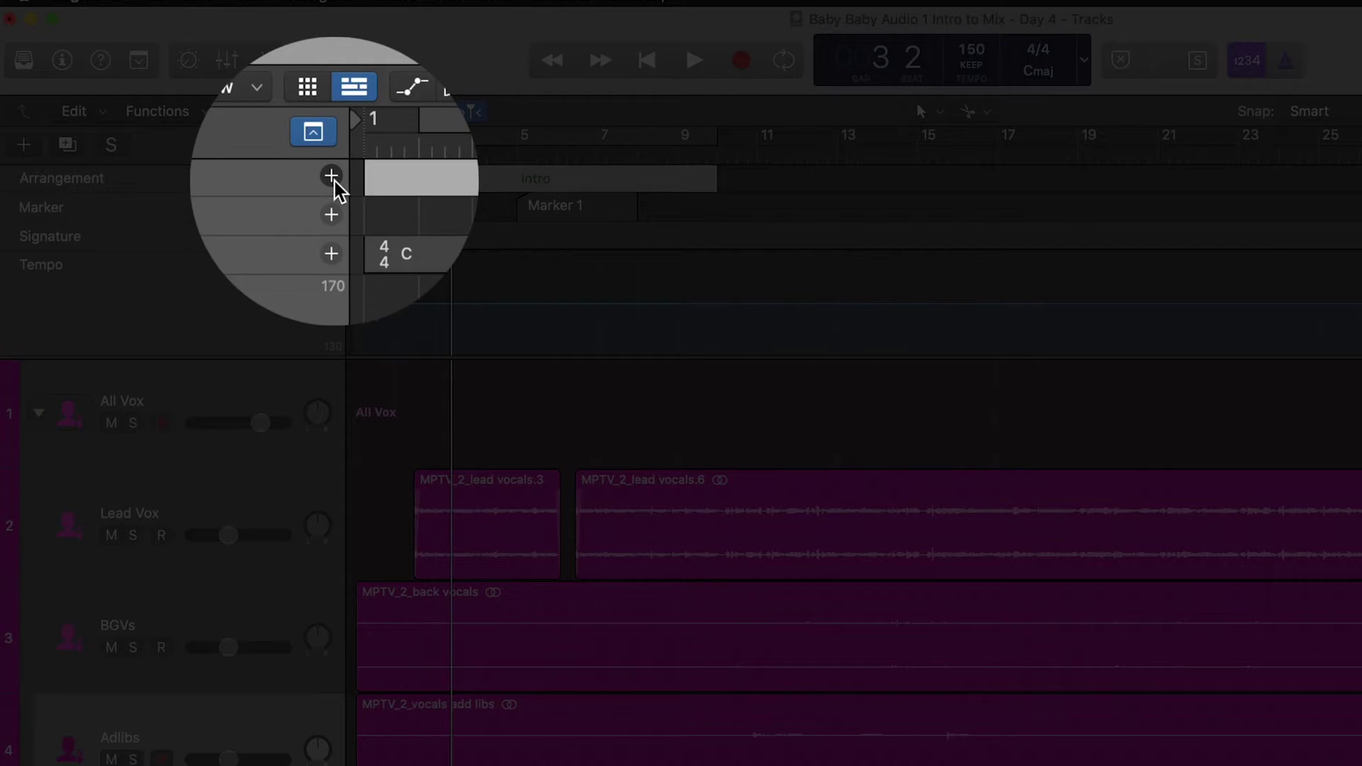
Step: Add a Verse section after the Intro and play from bar 8 to hear the Intro ending
click(332, 176)
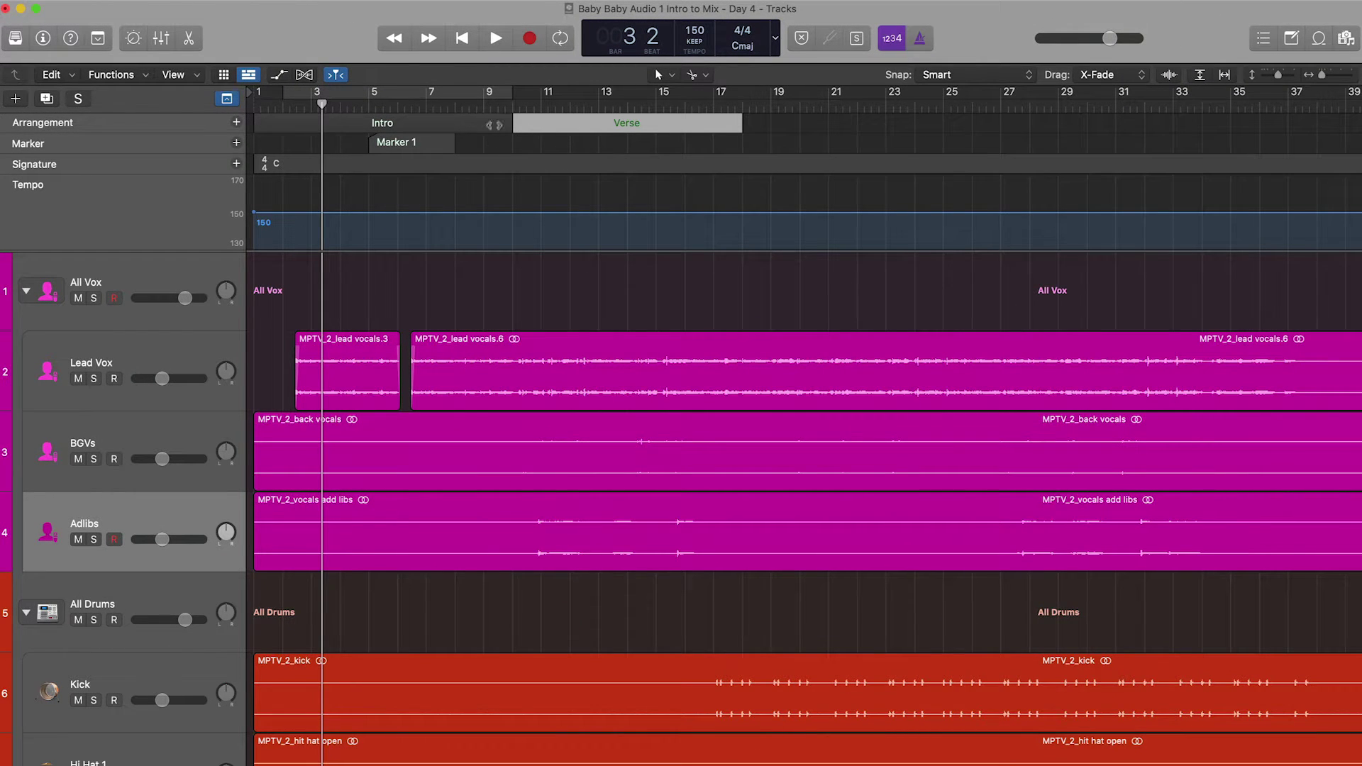
key(super+Right)
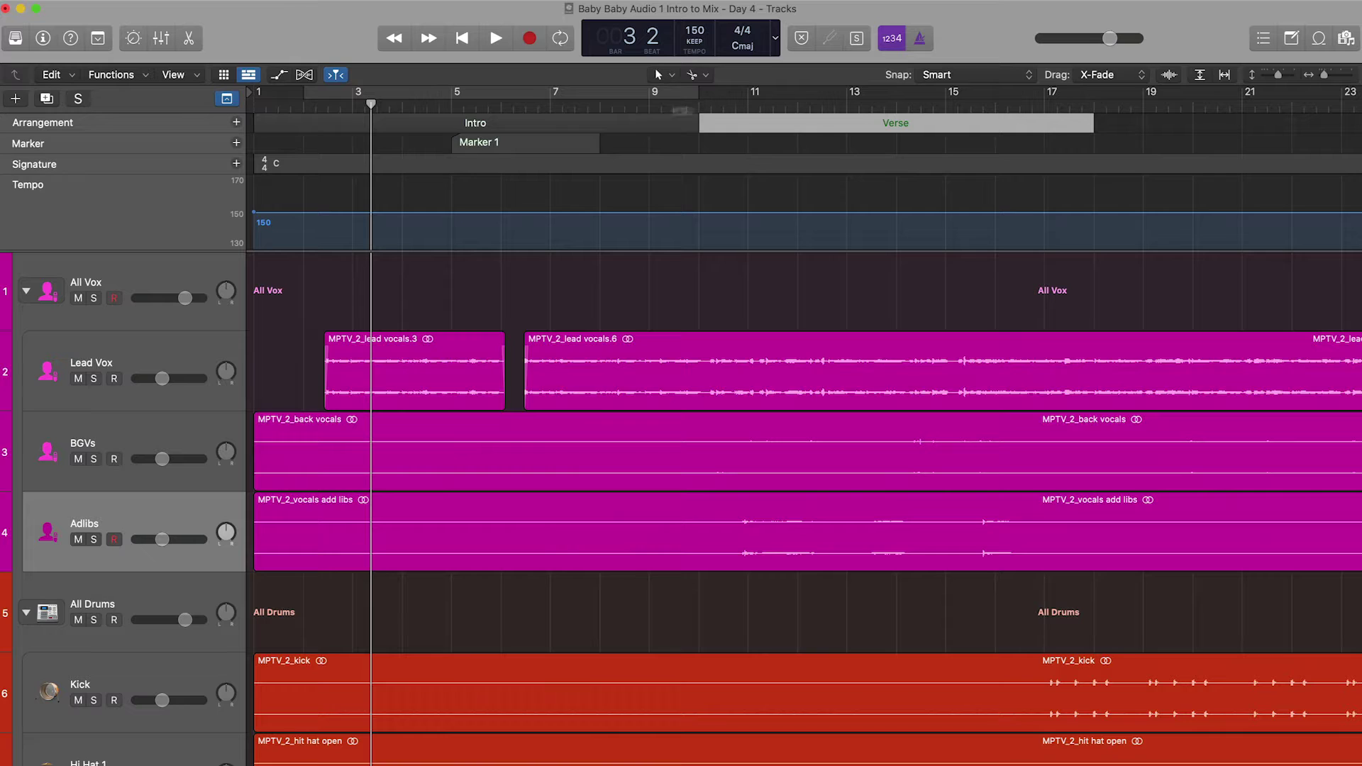
click(551, 106)
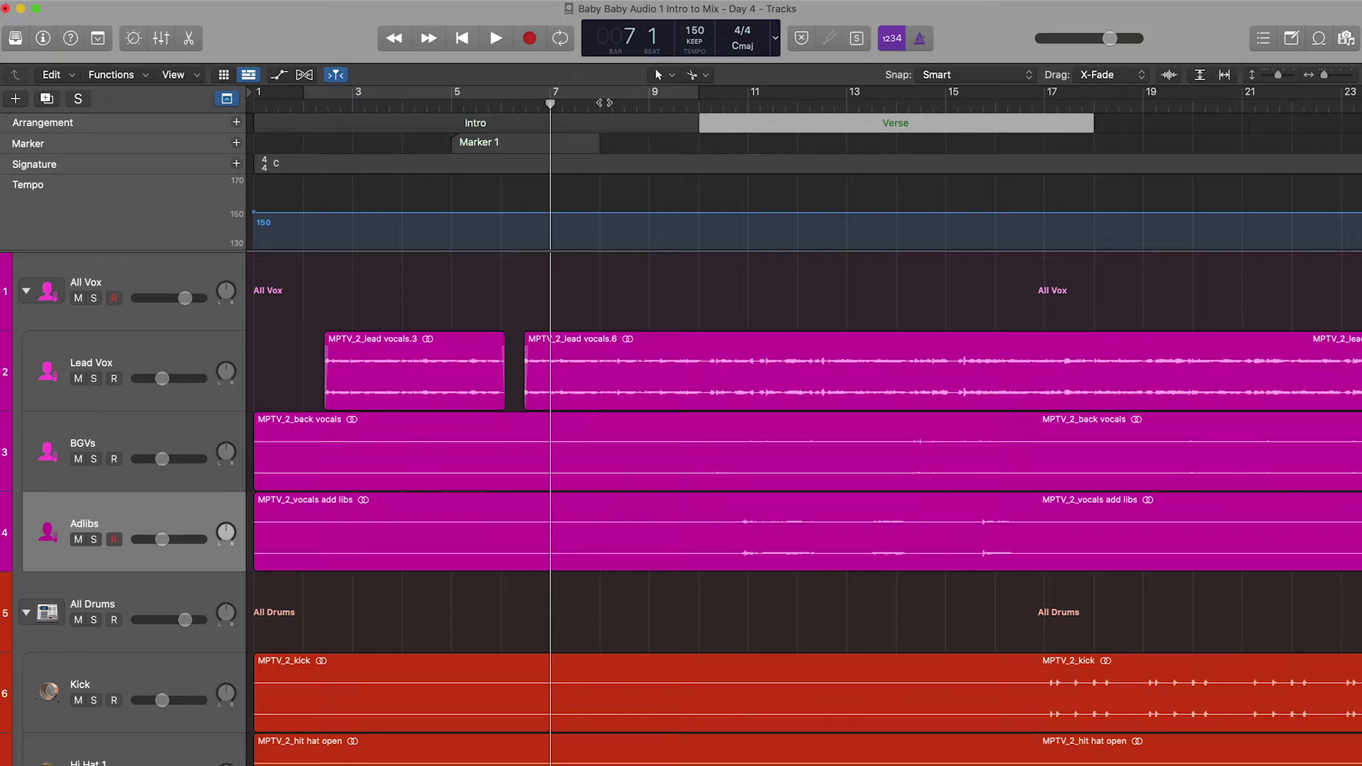
click(600, 103)
key(space)
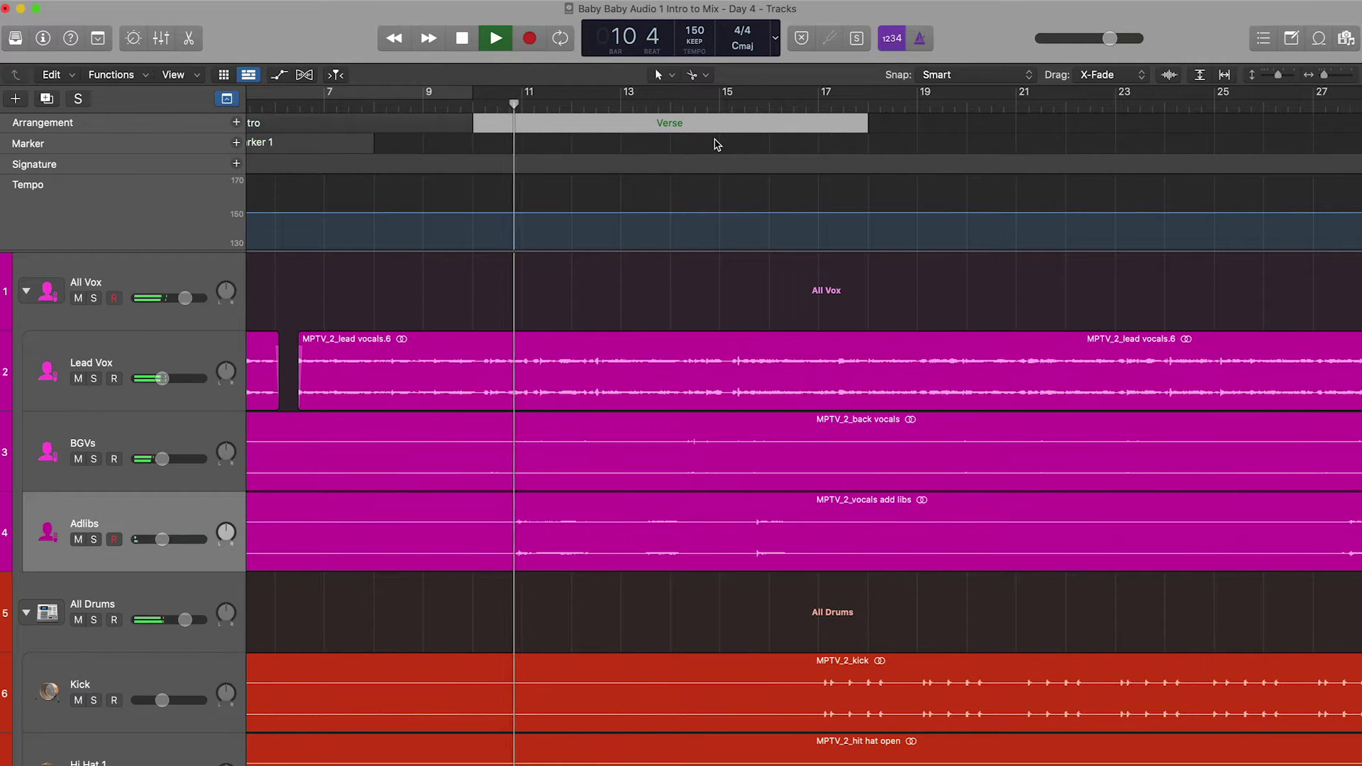
key(space)
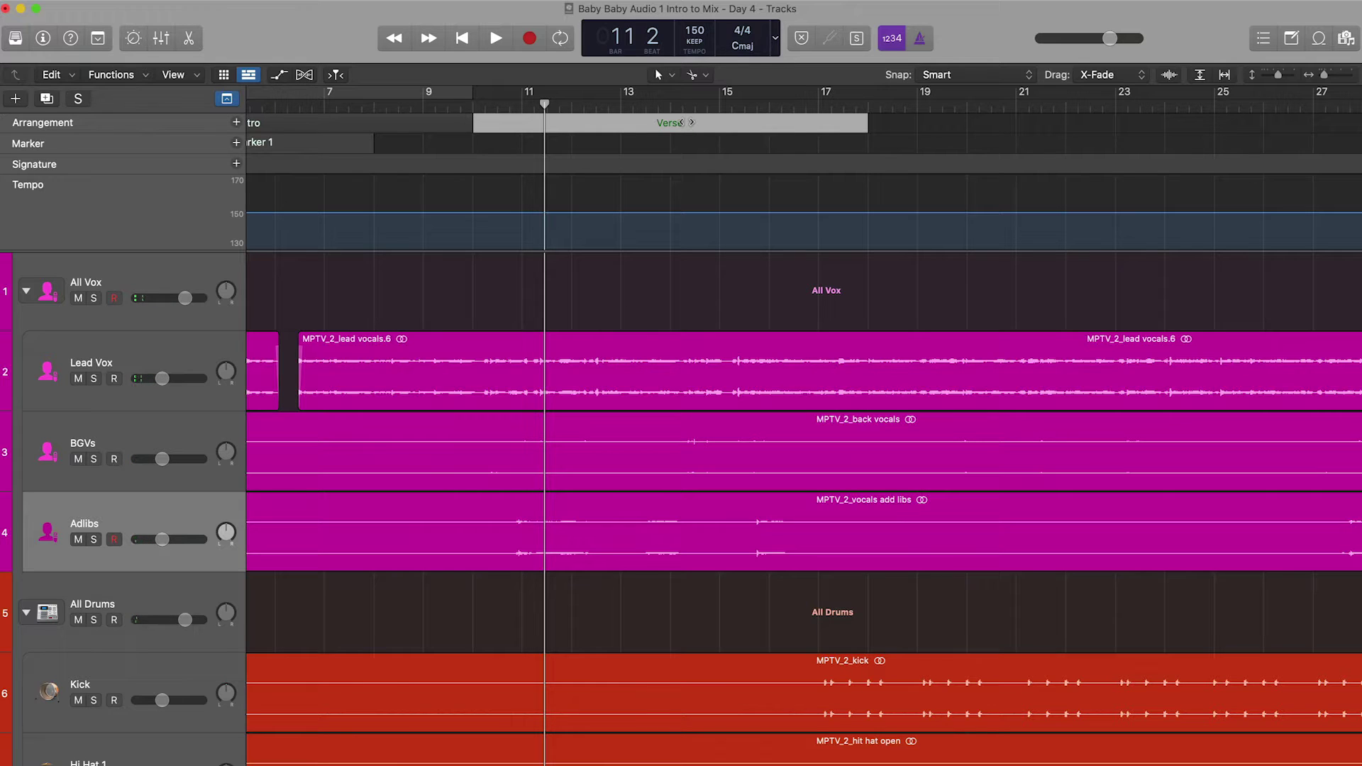
Step: Rename the section after the Intro from Verse to 'B Section'
click(685, 125)
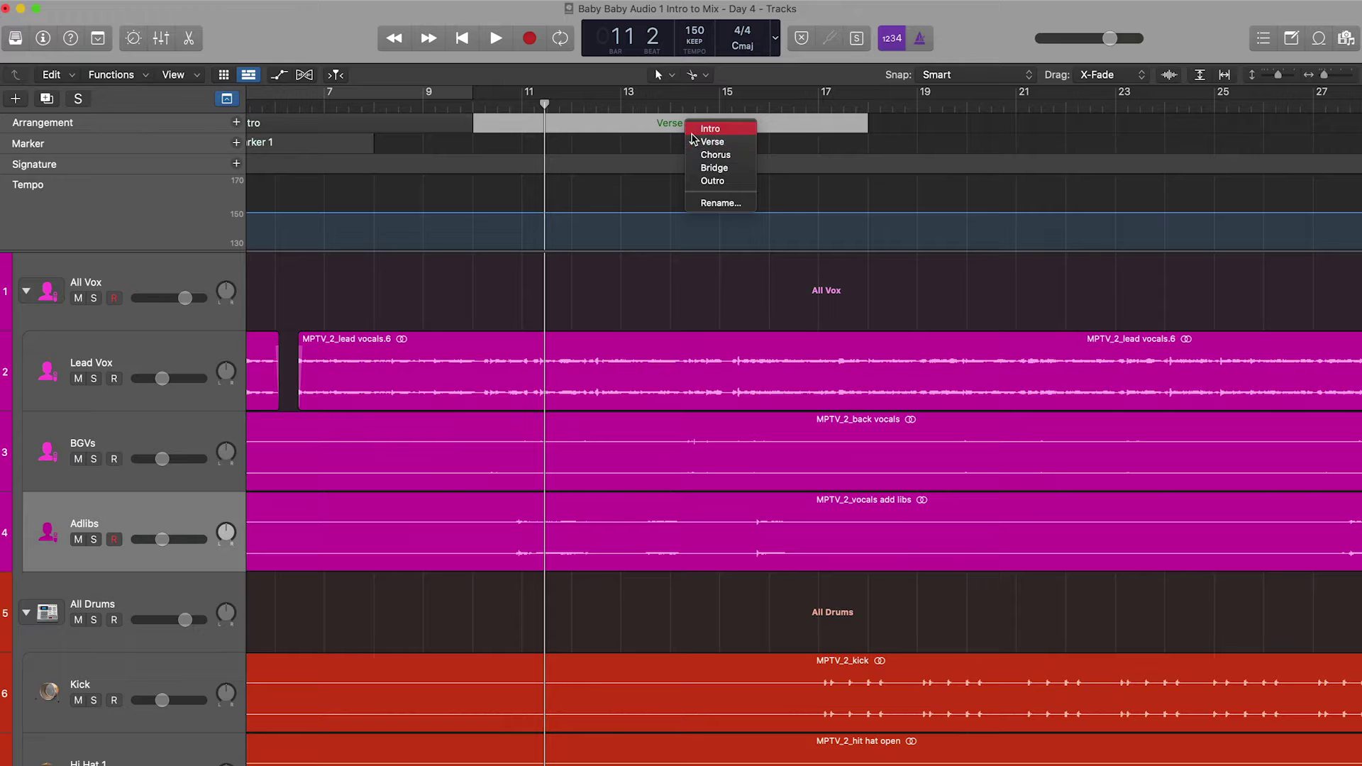
click(647, 142)
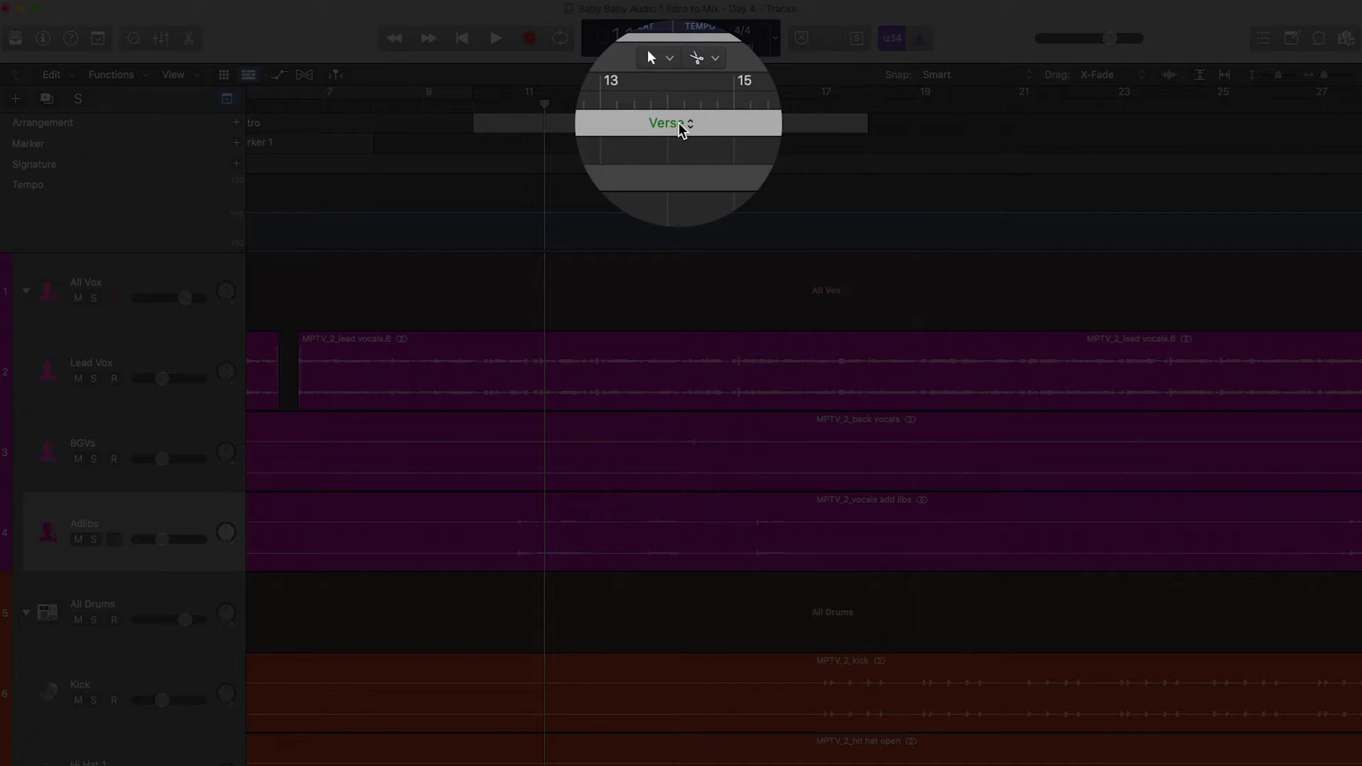
click(685, 125)
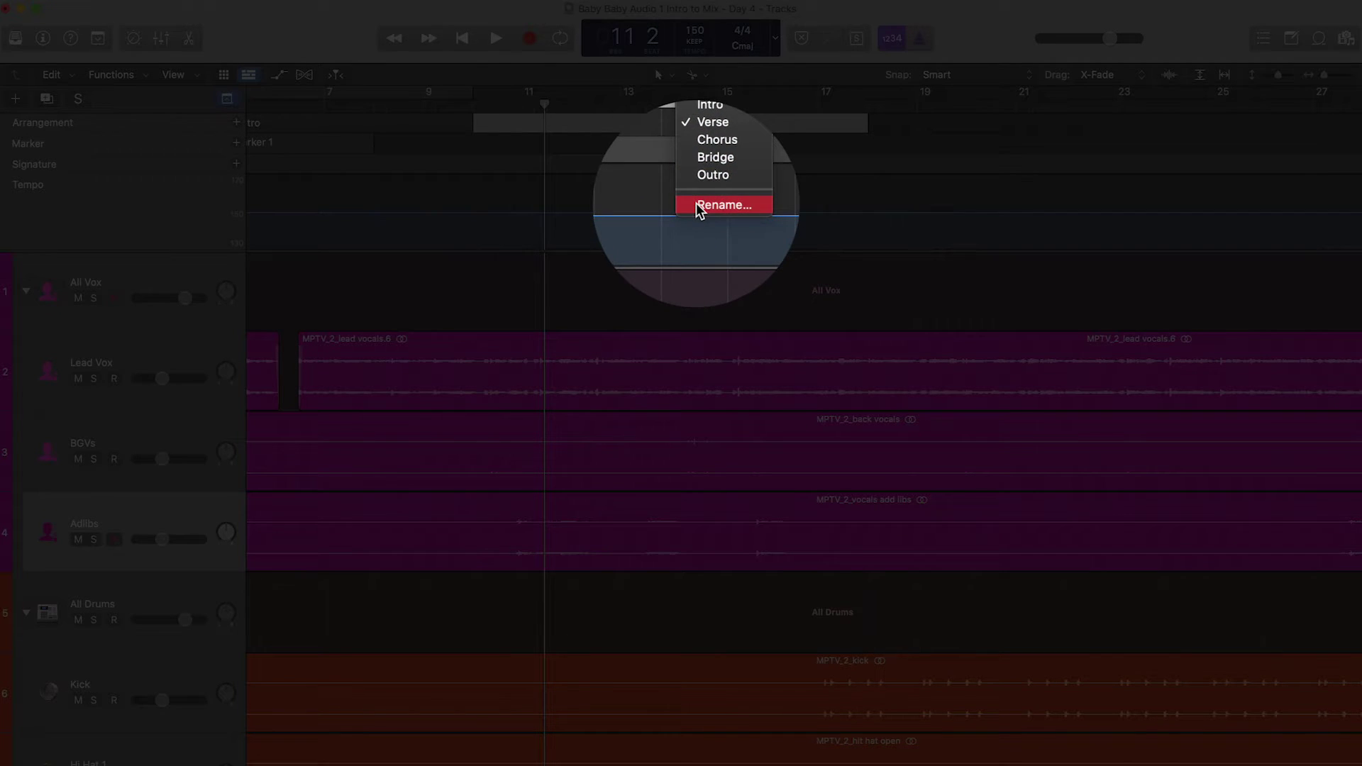
click(696, 206)
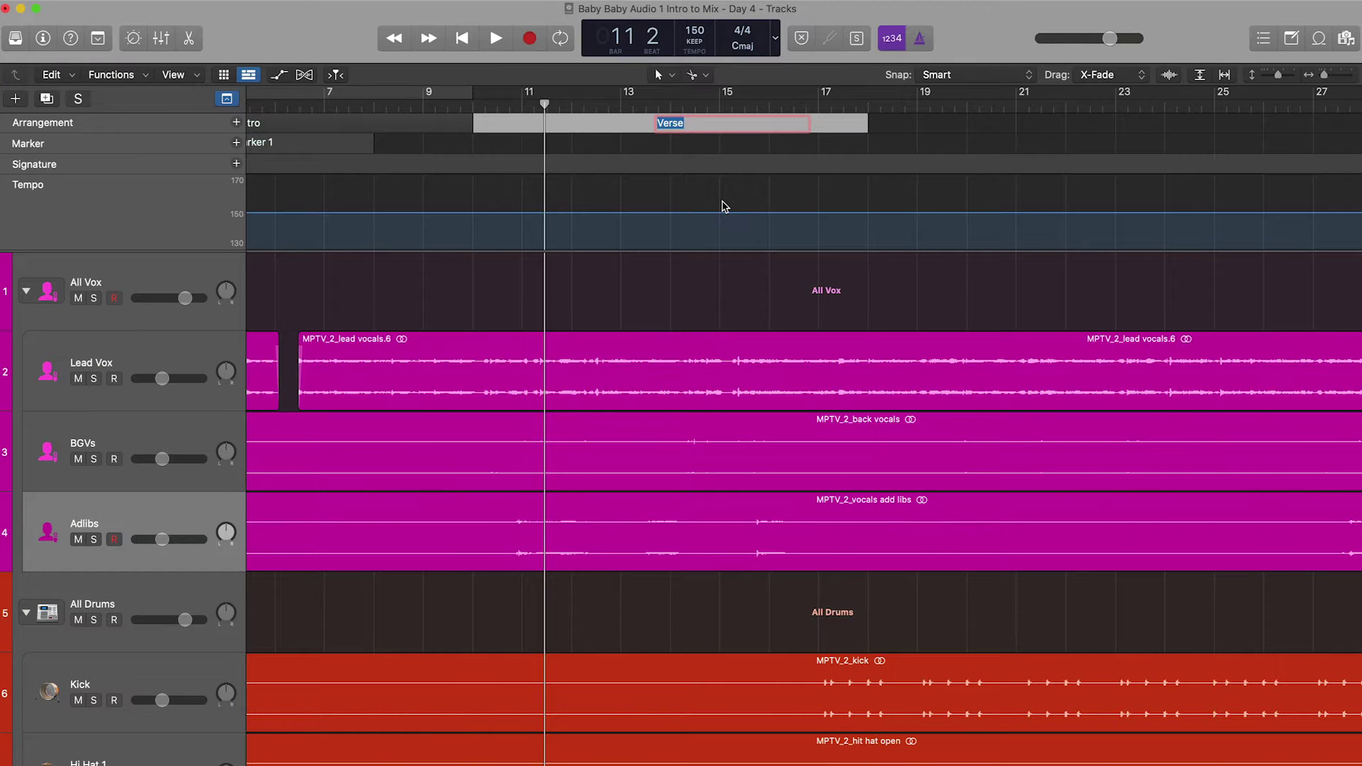
text(B Section)
key(Return)
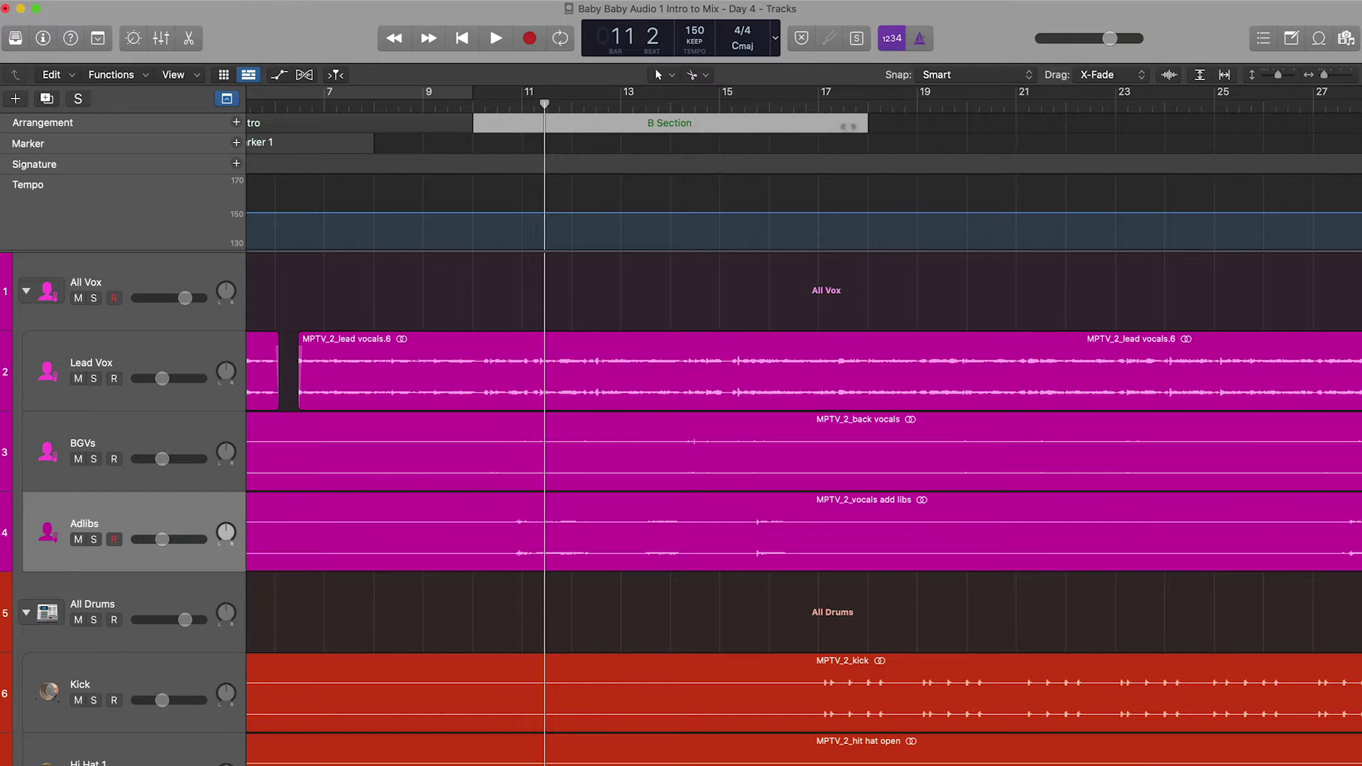
Step: Play the end of the B Section to check where it finishes
click(800, 103)
key(space)
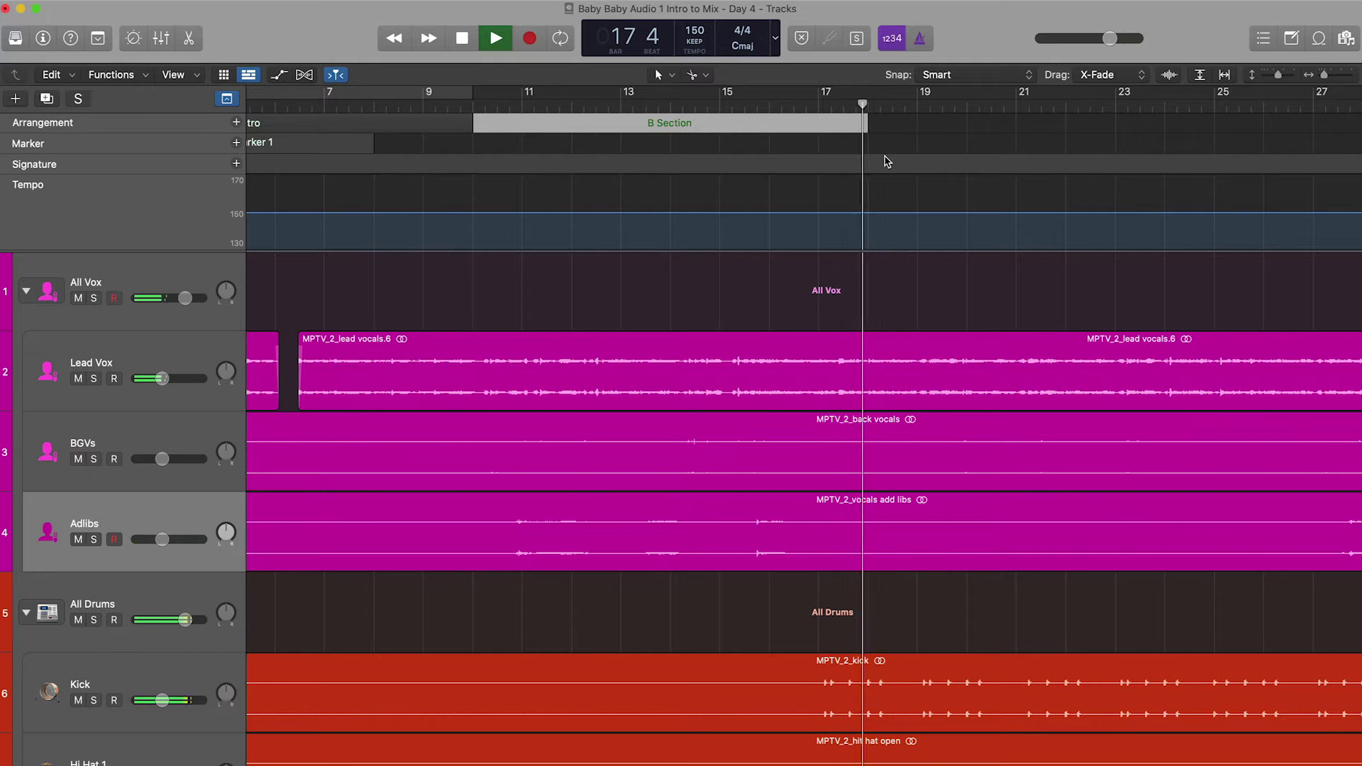
key(space)
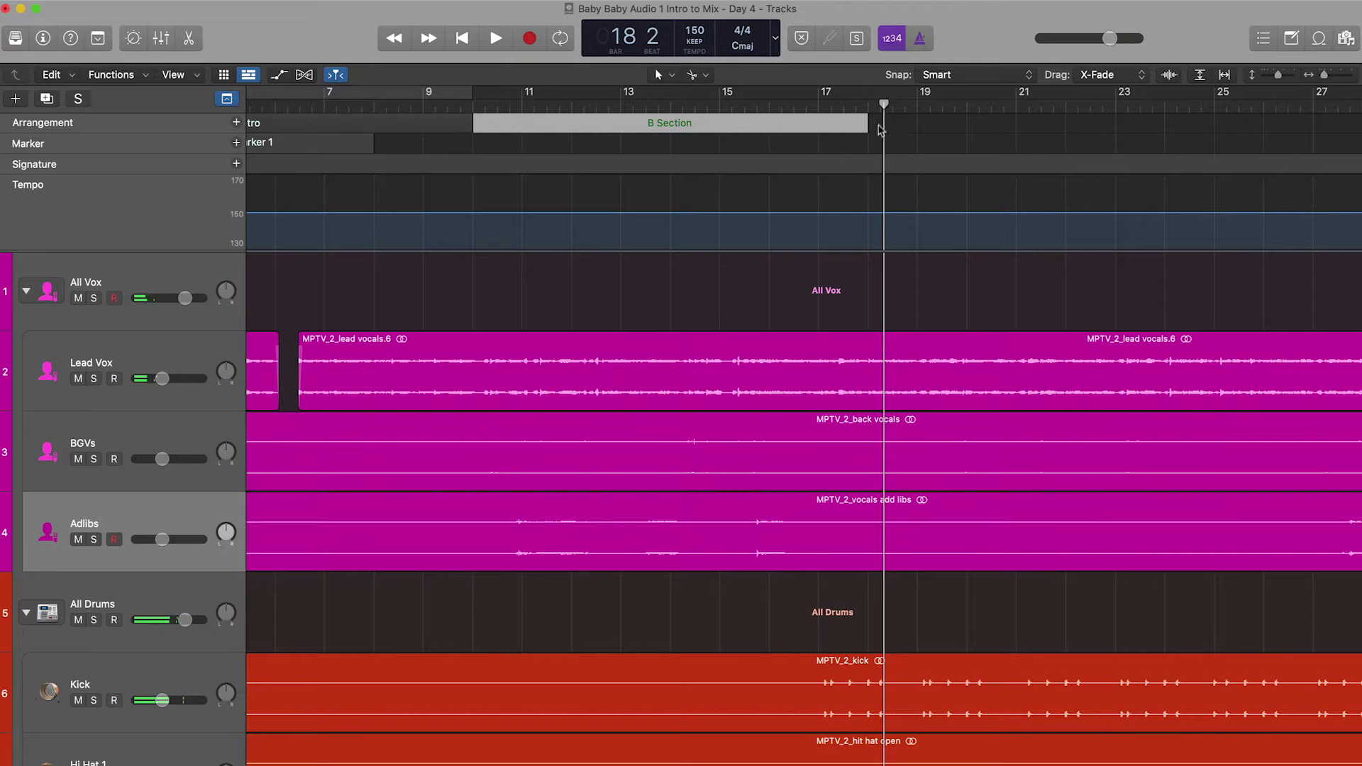
key(super+Right)
Step: Set the playhead to bar 18 beat 1 and zoom out to the whole song
scroll(873, 121, up, 1)
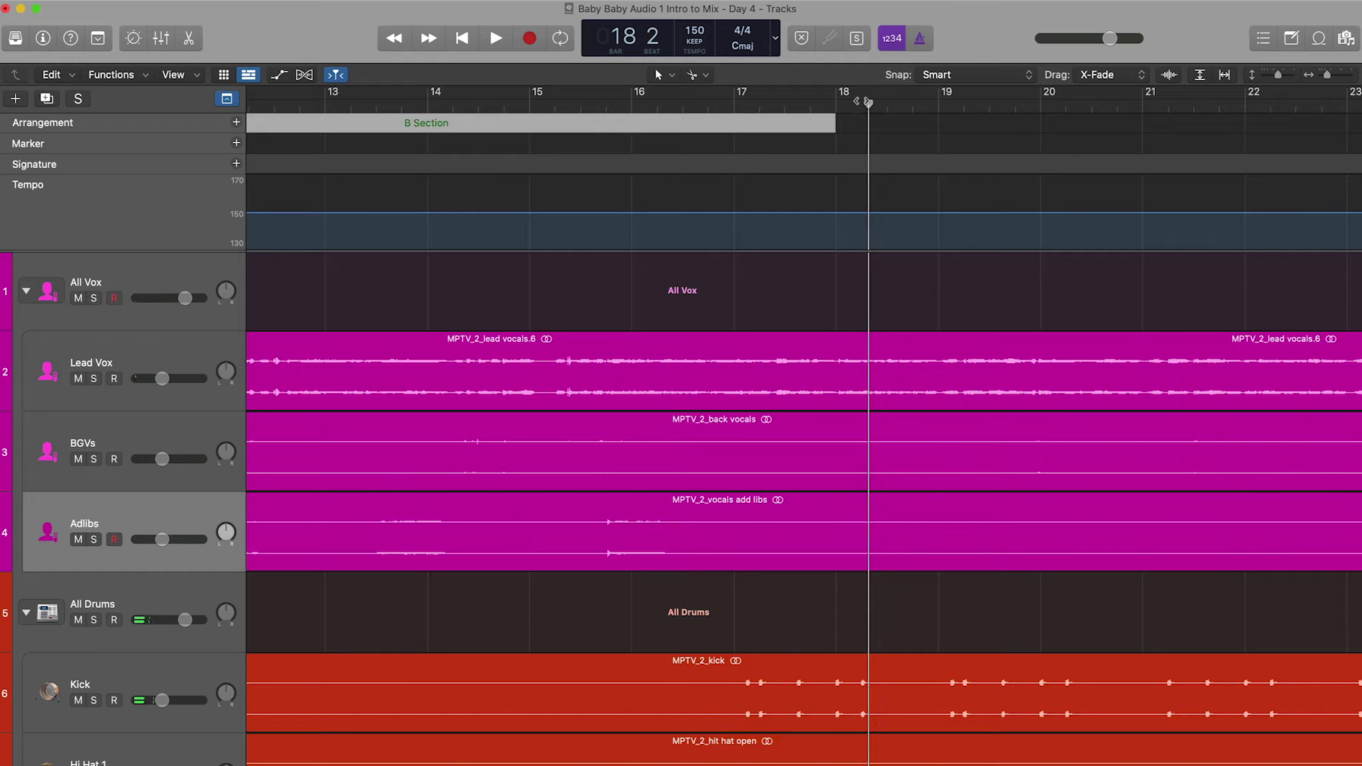
drag(867, 103, 835, 103)
scroll(922, 143, down, 2)
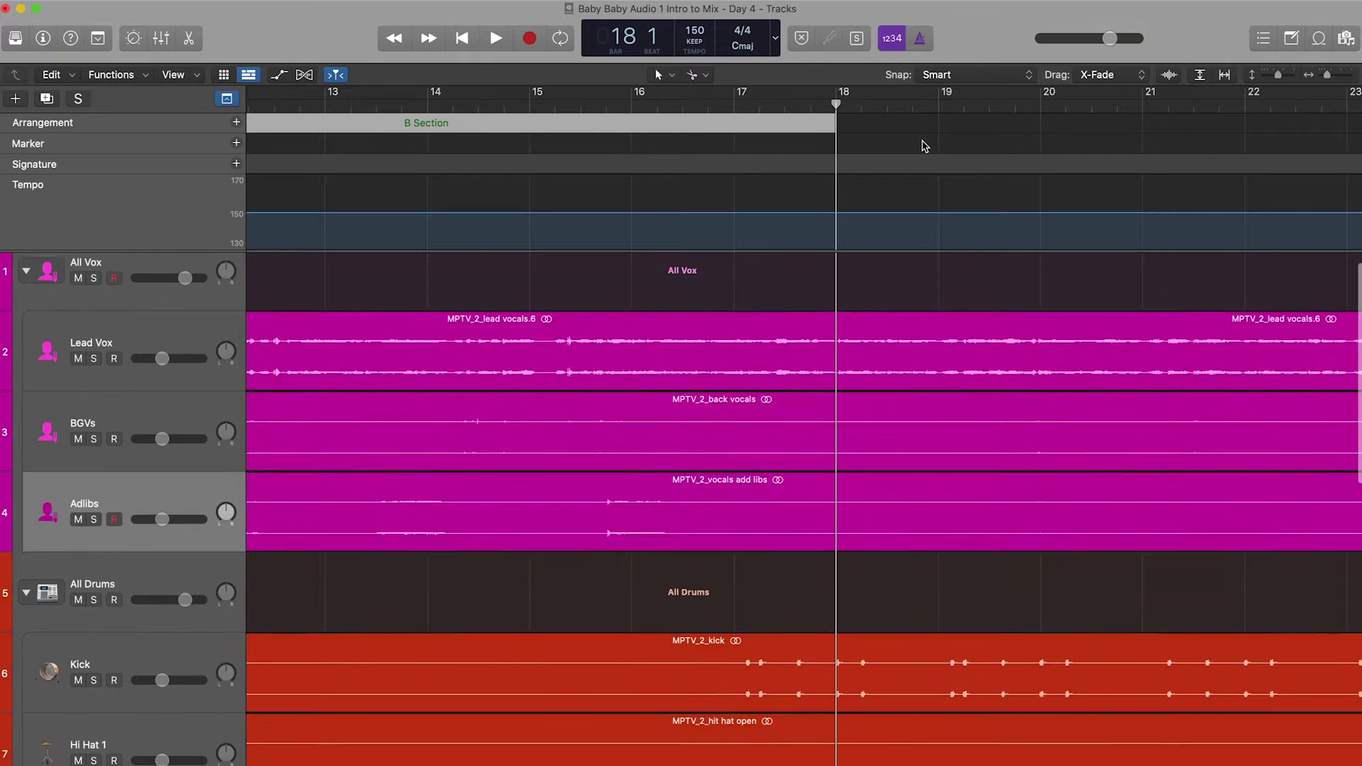
key(space)
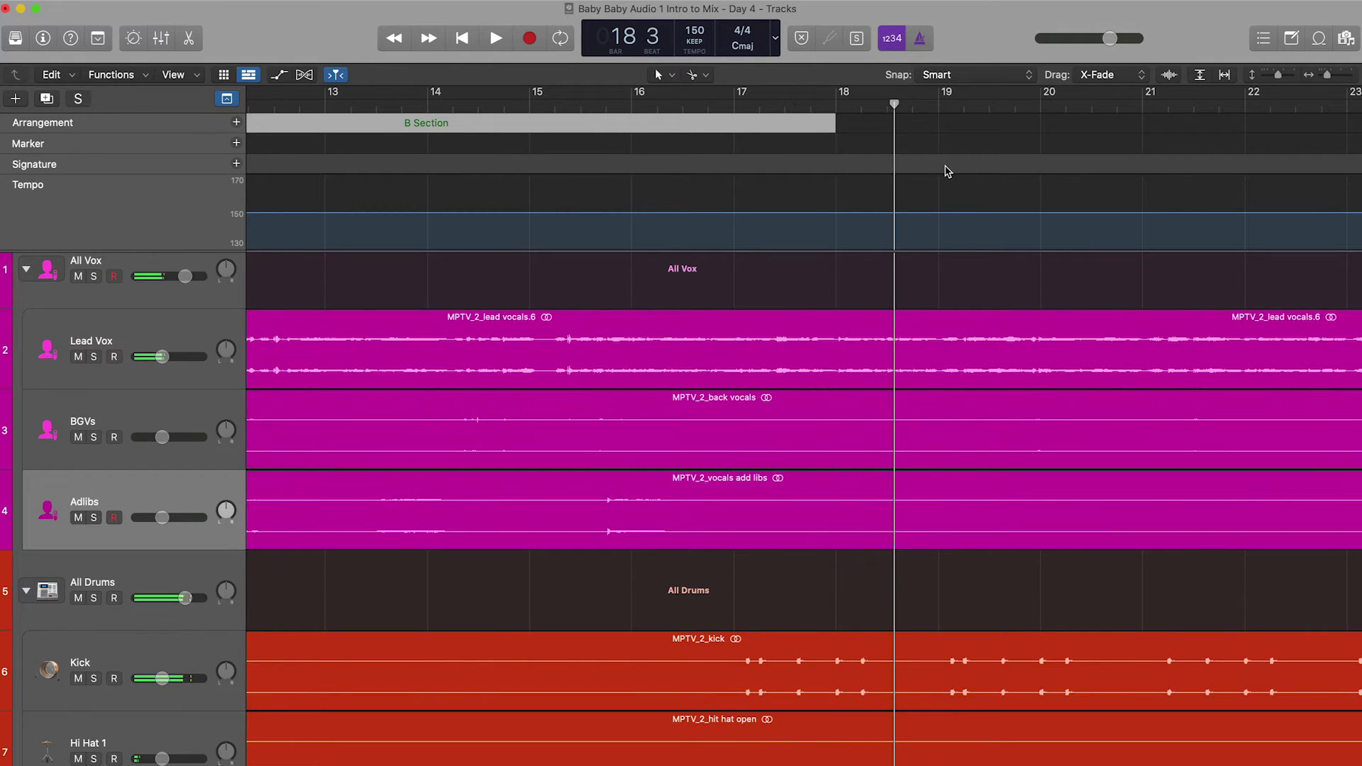
scroll(945, 170, up, 2)
key(space)
drag(893, 107, 842, 126)
key(z)
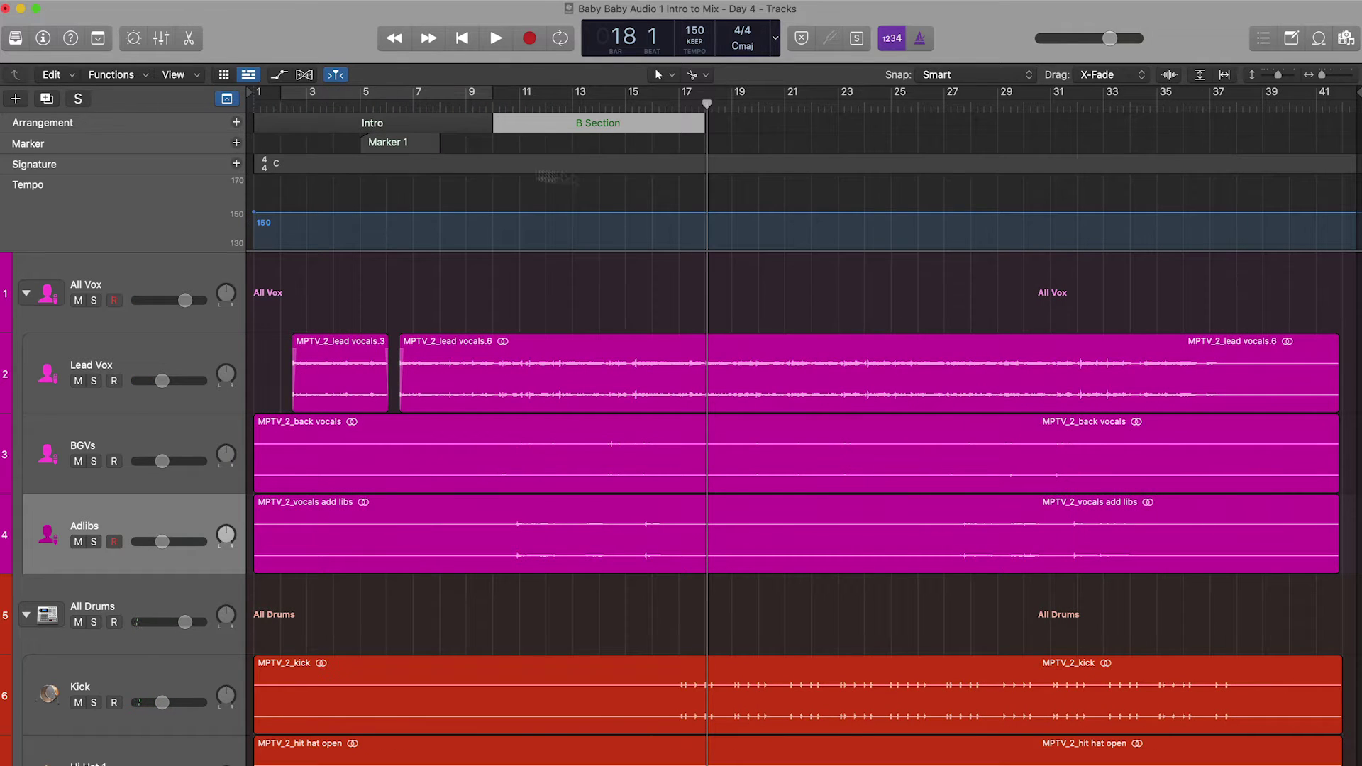
Step: Add a Chorus section after the B Section and audition it from bars 25 and 27
click(237, 124)
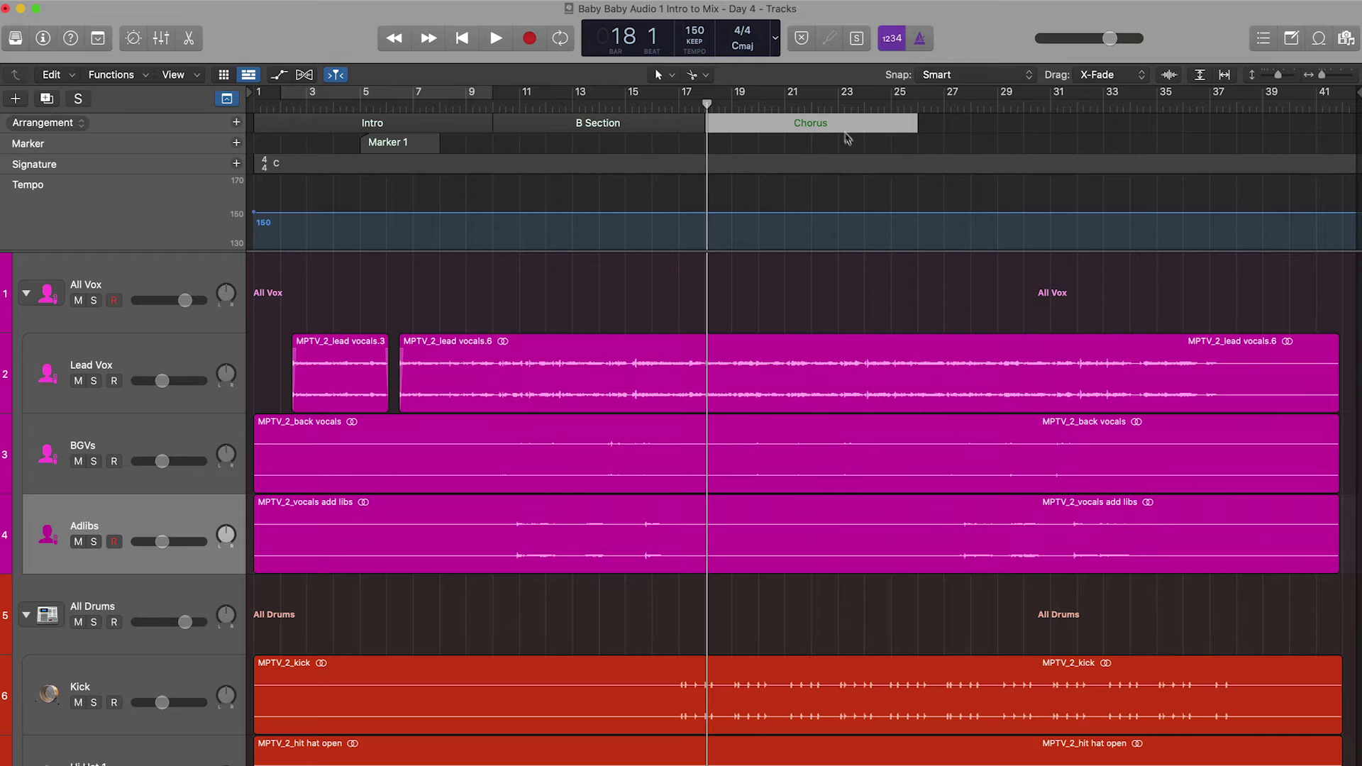
click(895, 99)
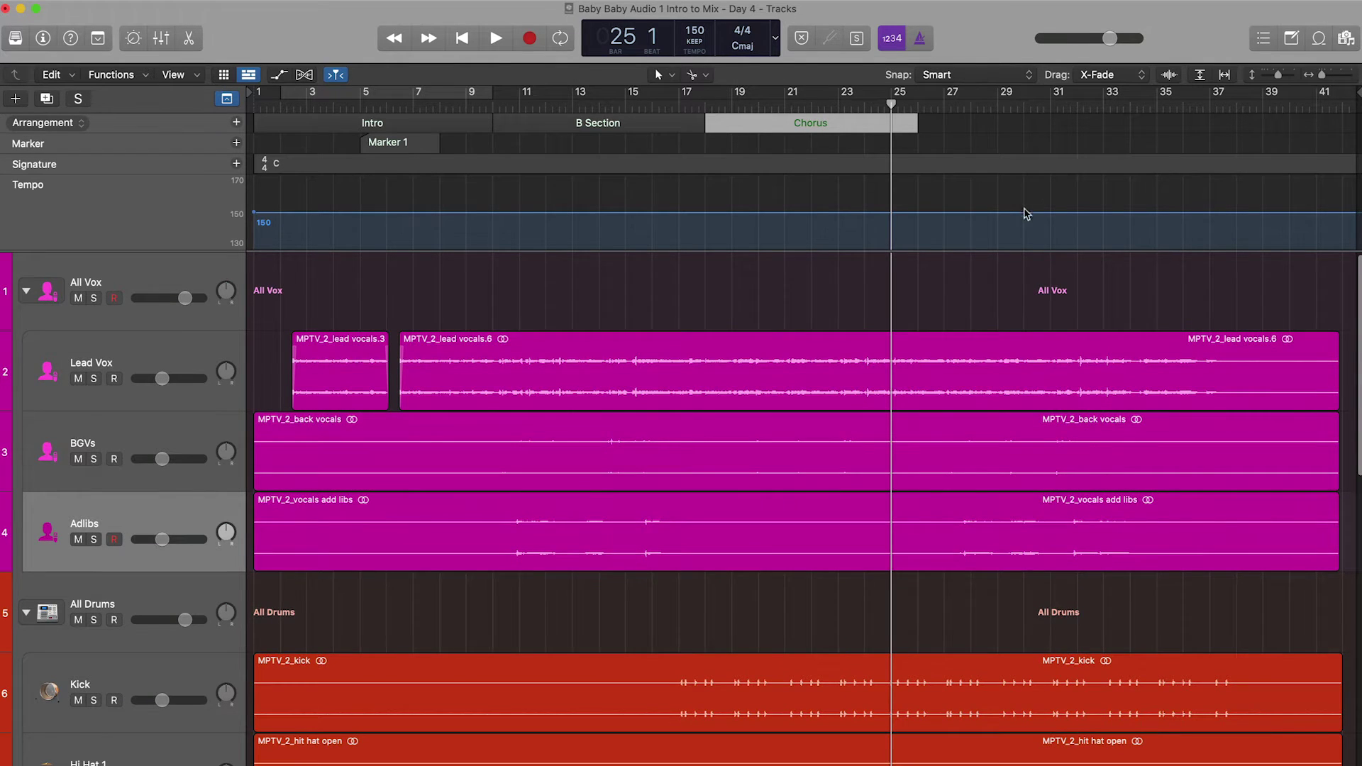
scroll(1061, 252, up, 1)
key(space)
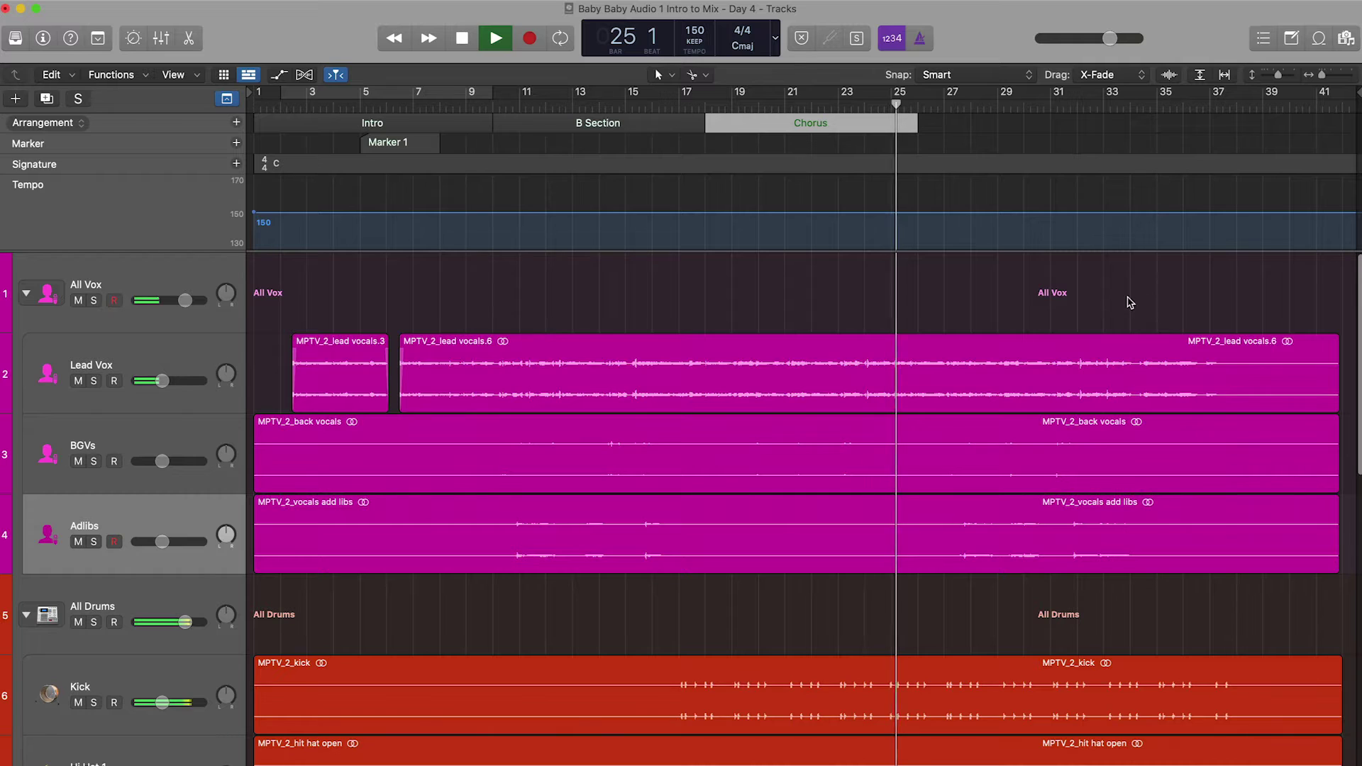
key(space)
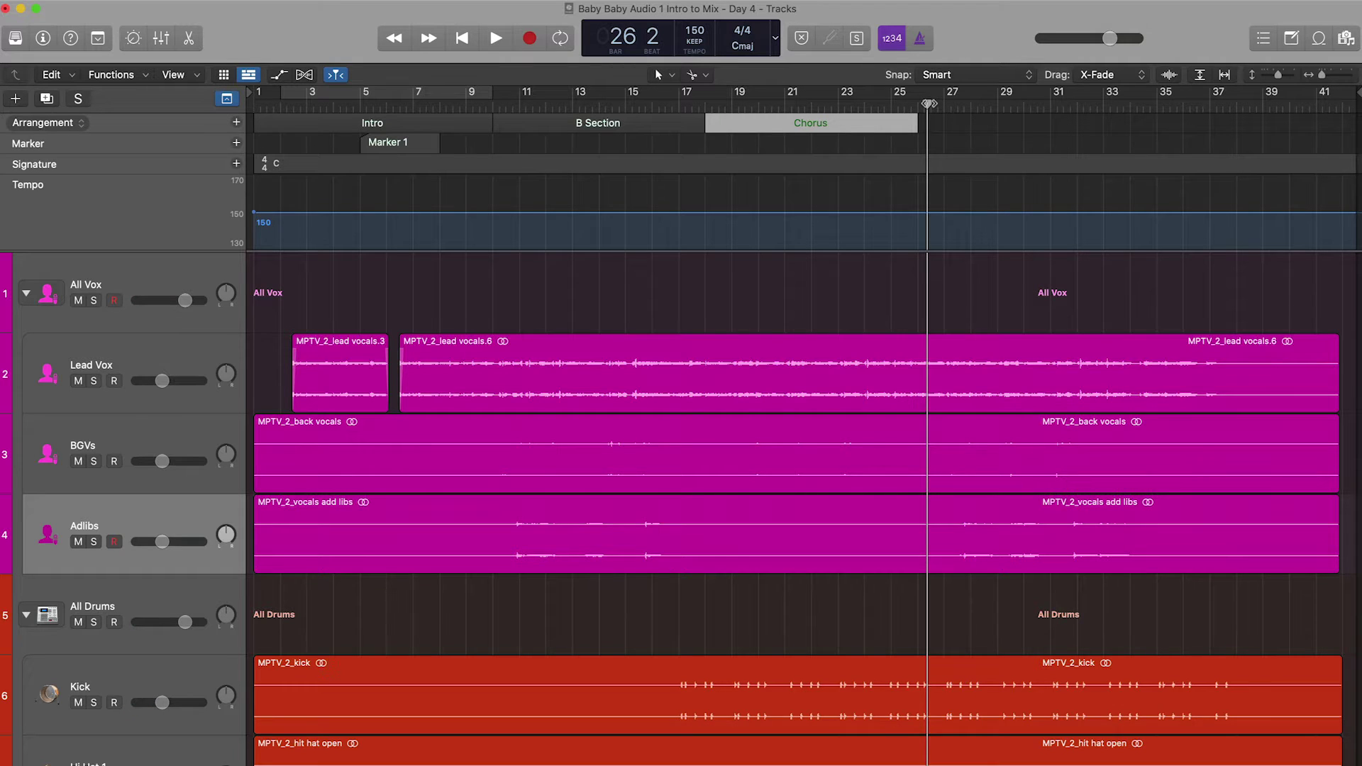
drag(928, 103, 944, 104)
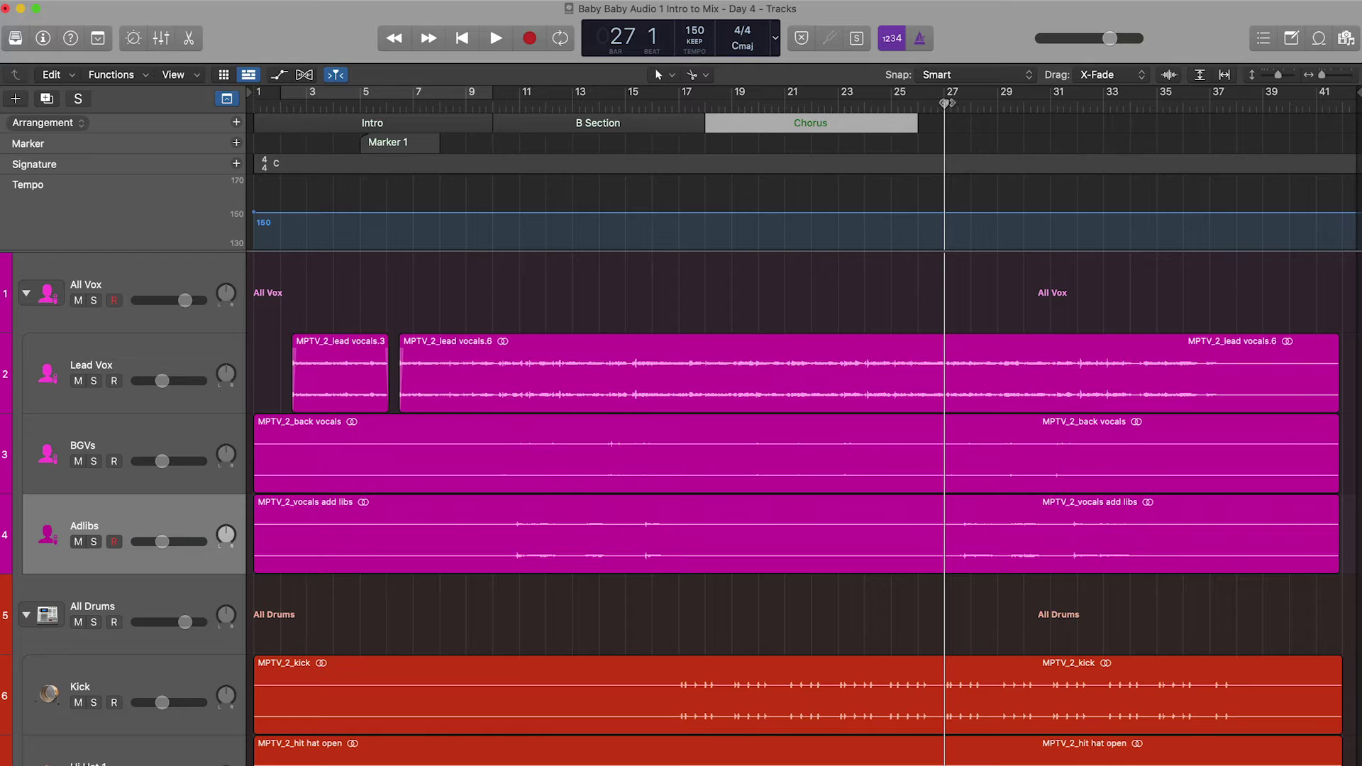
key(space)
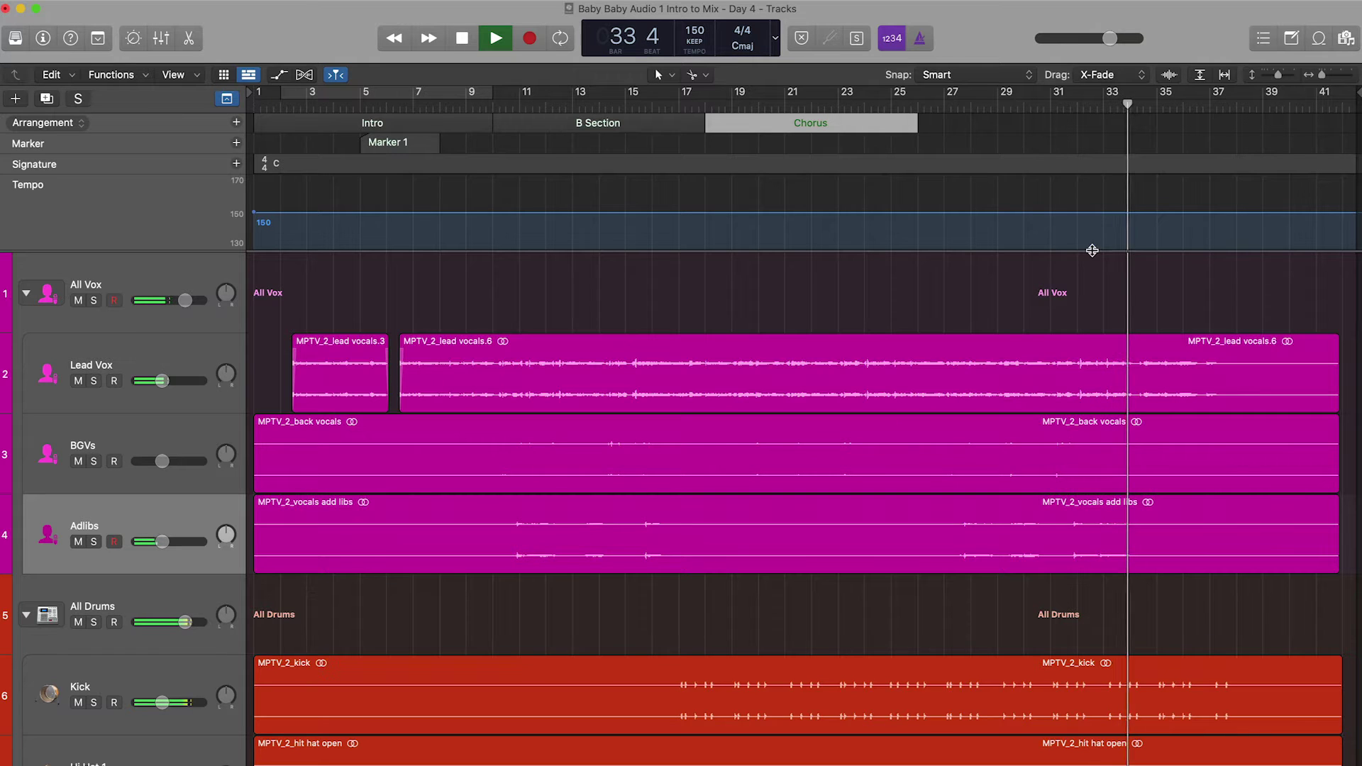
key(space)
Step: Lengthen the Chorus section to end at bar 34, making it 16 bars long
mouse_move(918, 126)
mouse_down()
mouse_move(1107, 129)
mouse_move(1131, 147)
mouse_up()
scroll(1127, 145, up, 5)
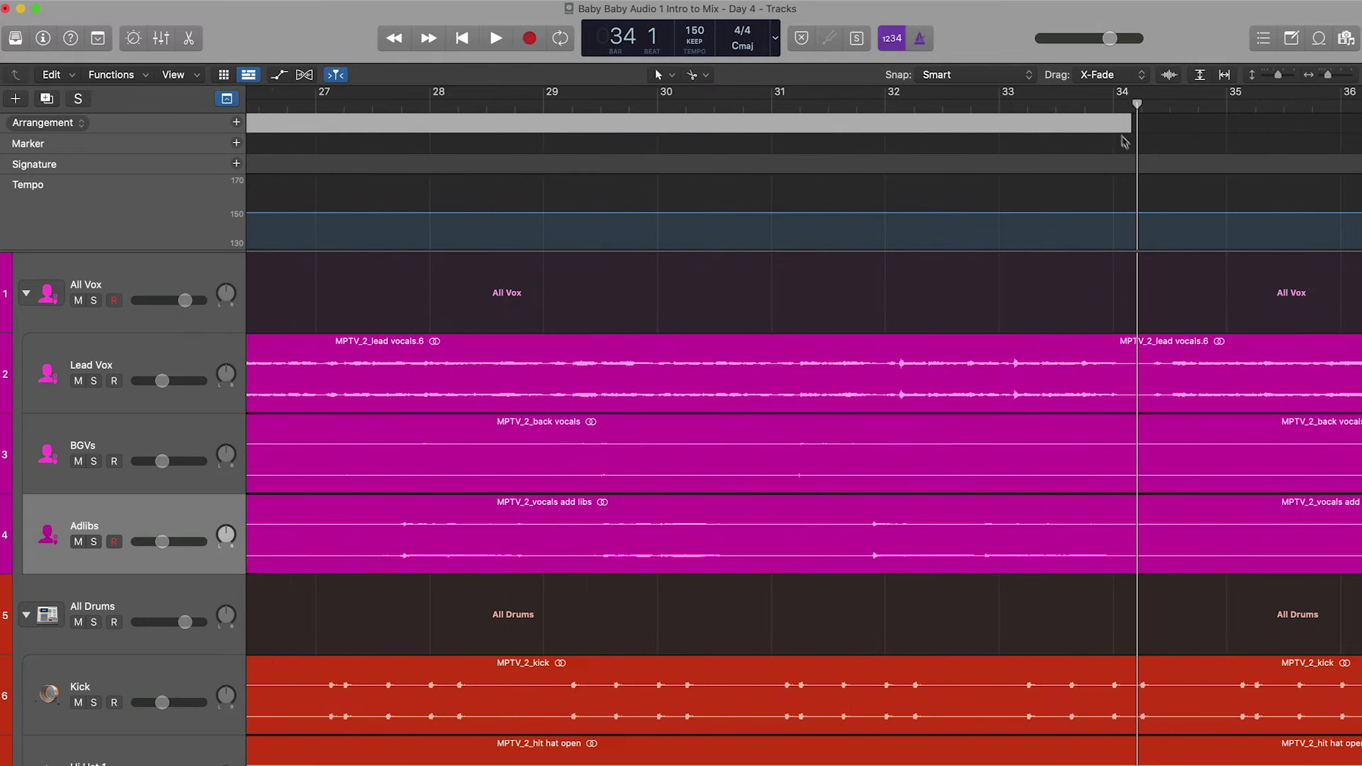
click(1126, 129)
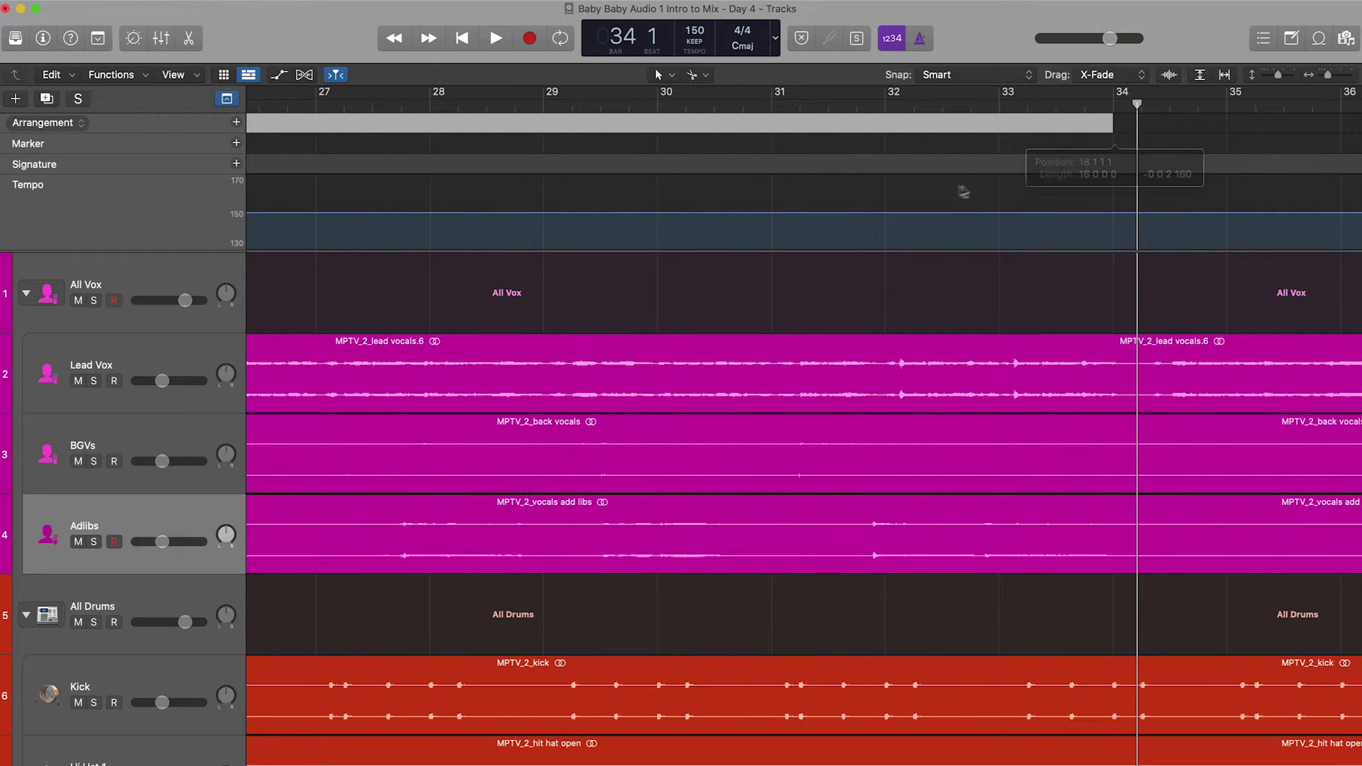
scroll(951, 200, down, 2)
scroll(950, 200, down, 4)
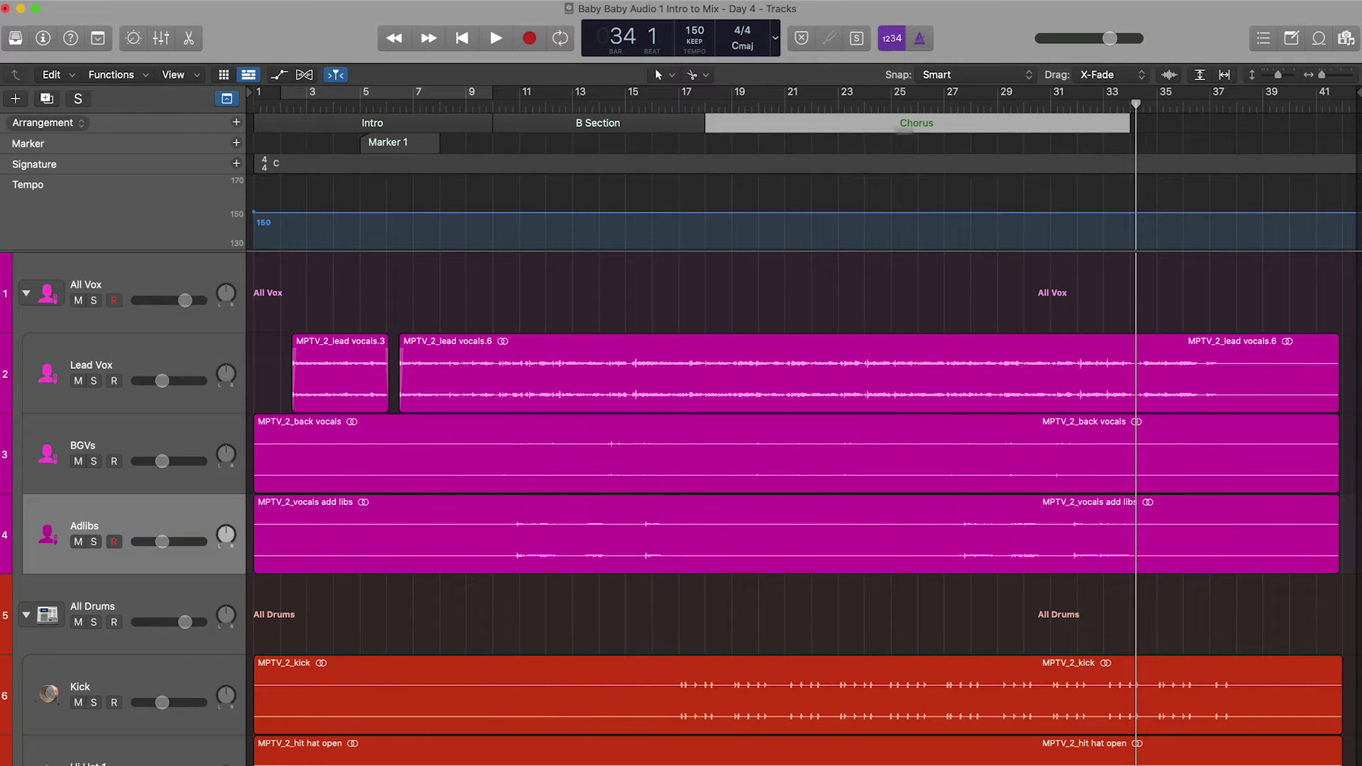
click(380, 125)
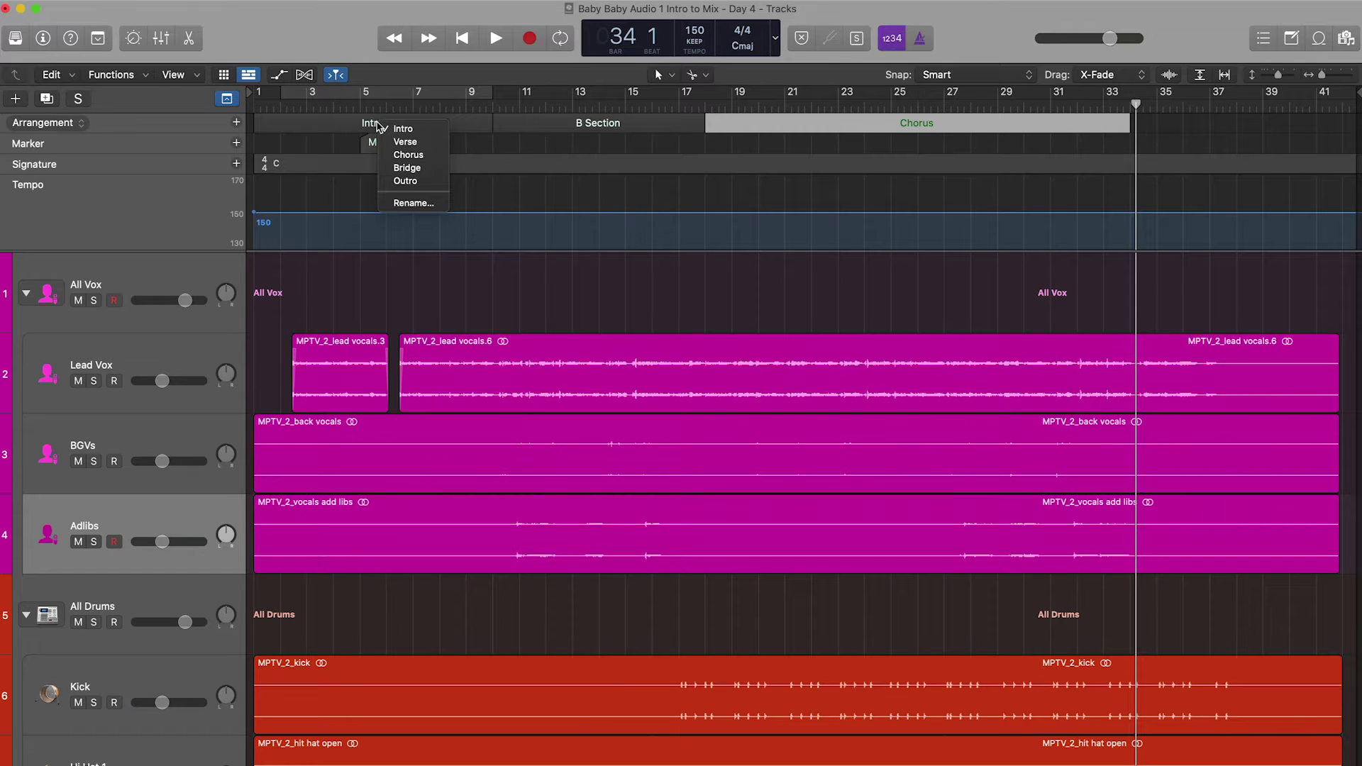
Step: Rename the first section from Intro to 'Intro/Vrs1' and open the Color window
click(405, 203)
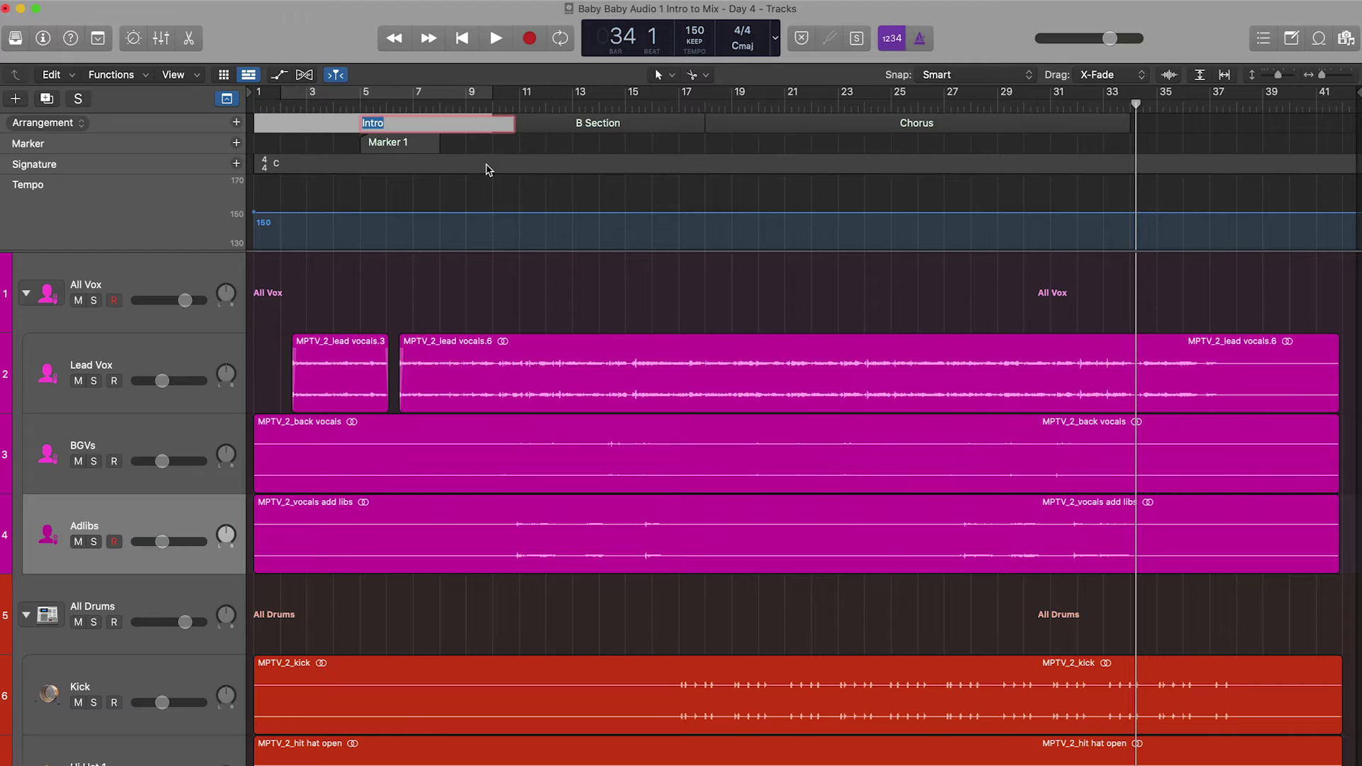
key(BackSpace)
key(Escape)
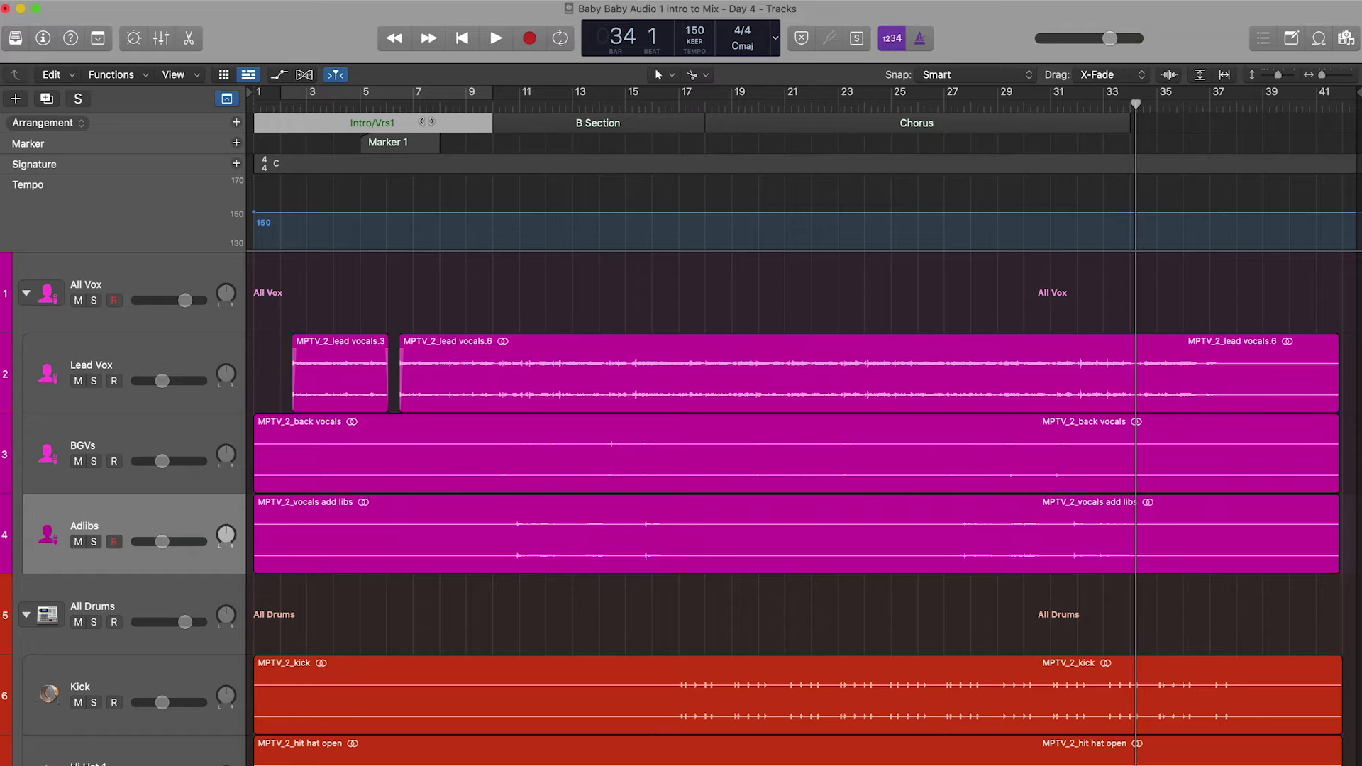
key(alt+c)
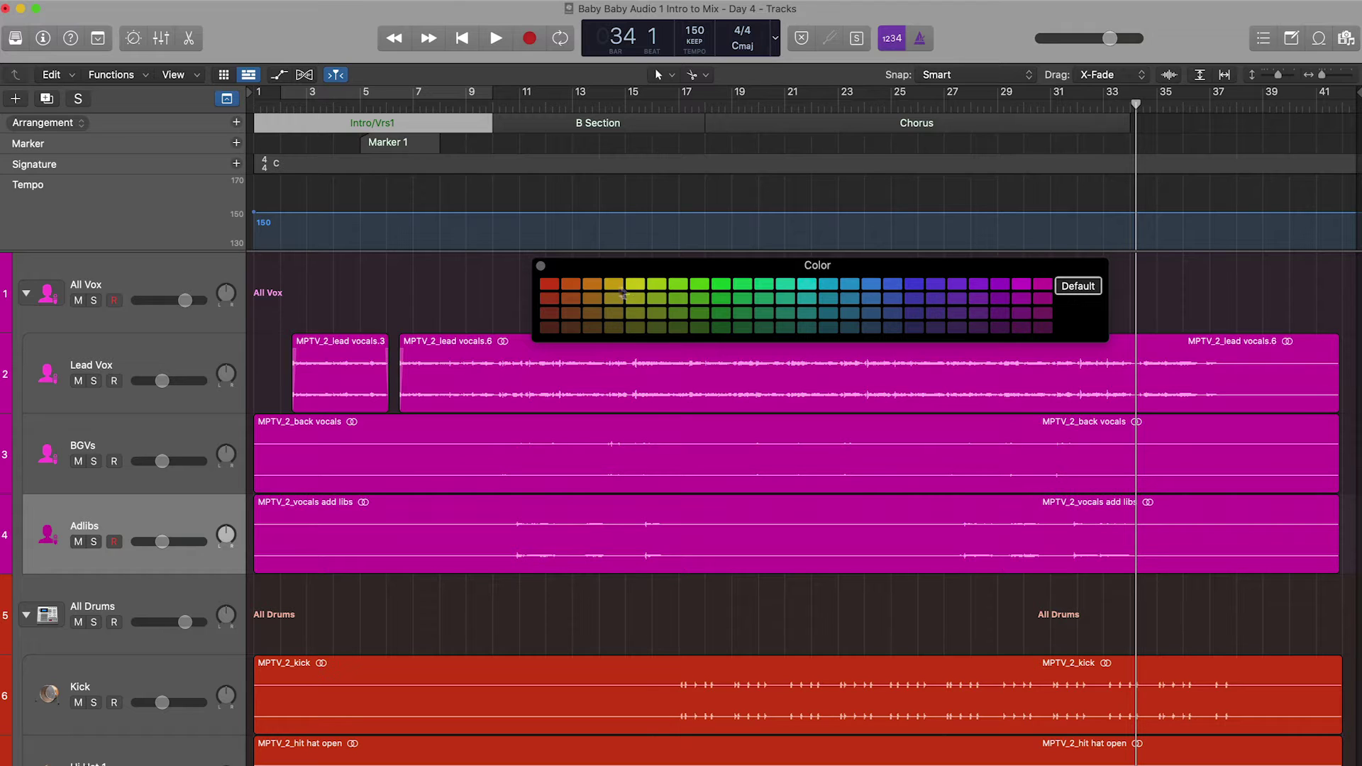
Step: Assign red to Intro/Vrs1, teal to B Section and magenta to Chorus
click(549, 284)
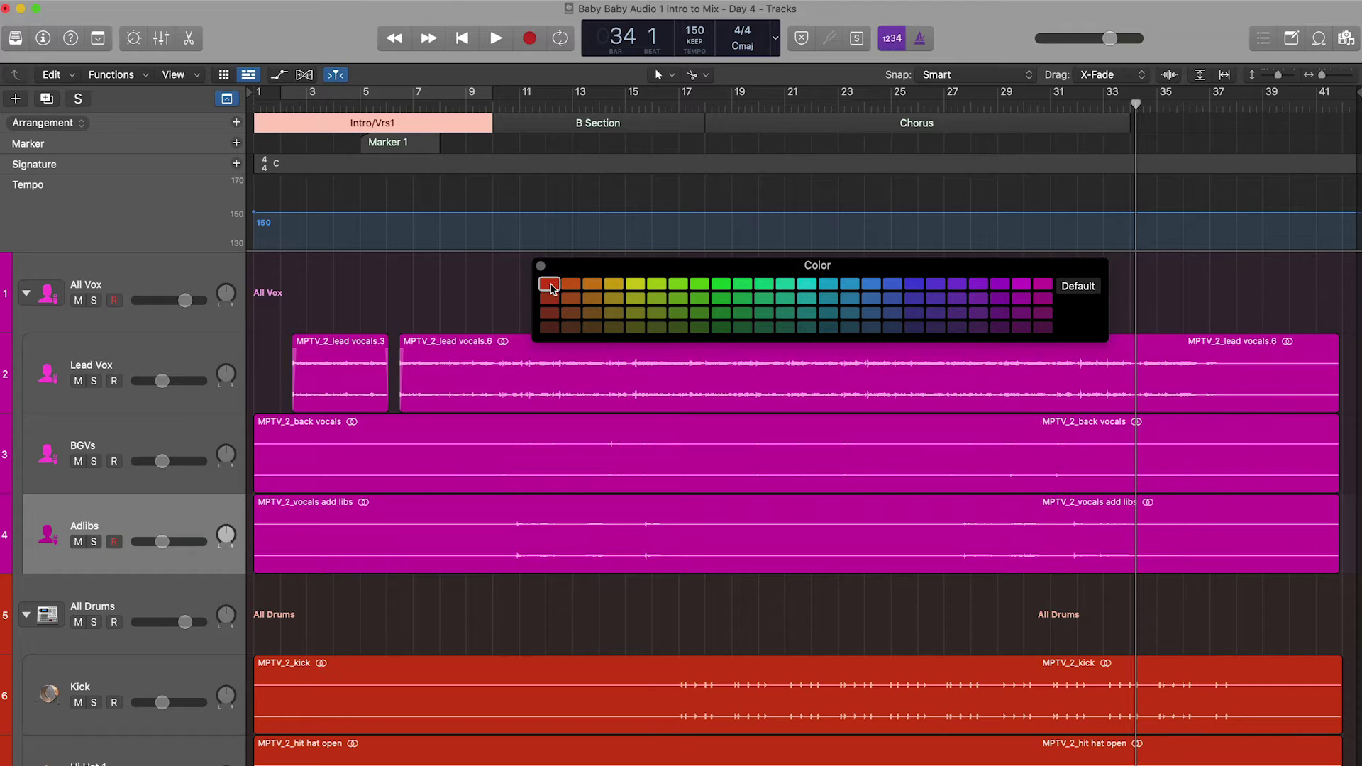
click(554, 122)
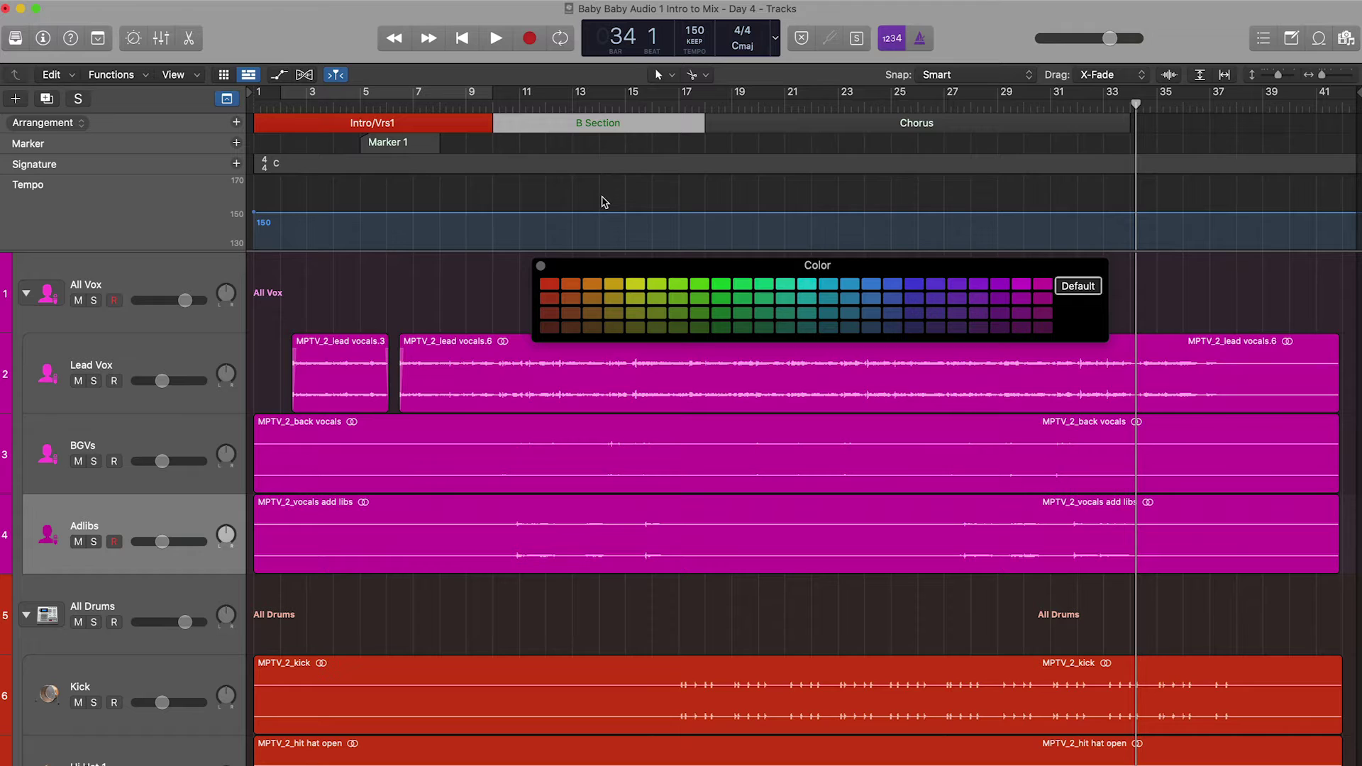
click(805, 286)
click(742, 125)
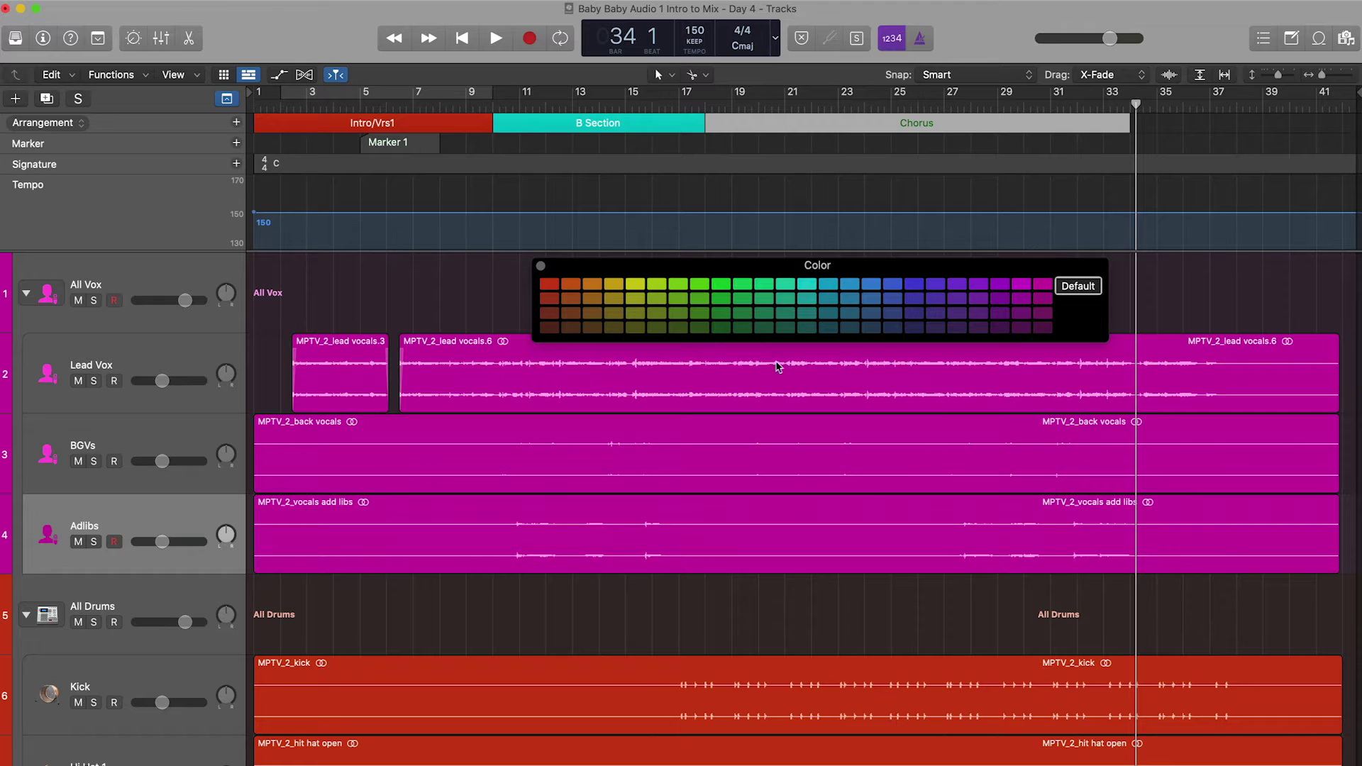
click(1042, 284)
click(638, 204)
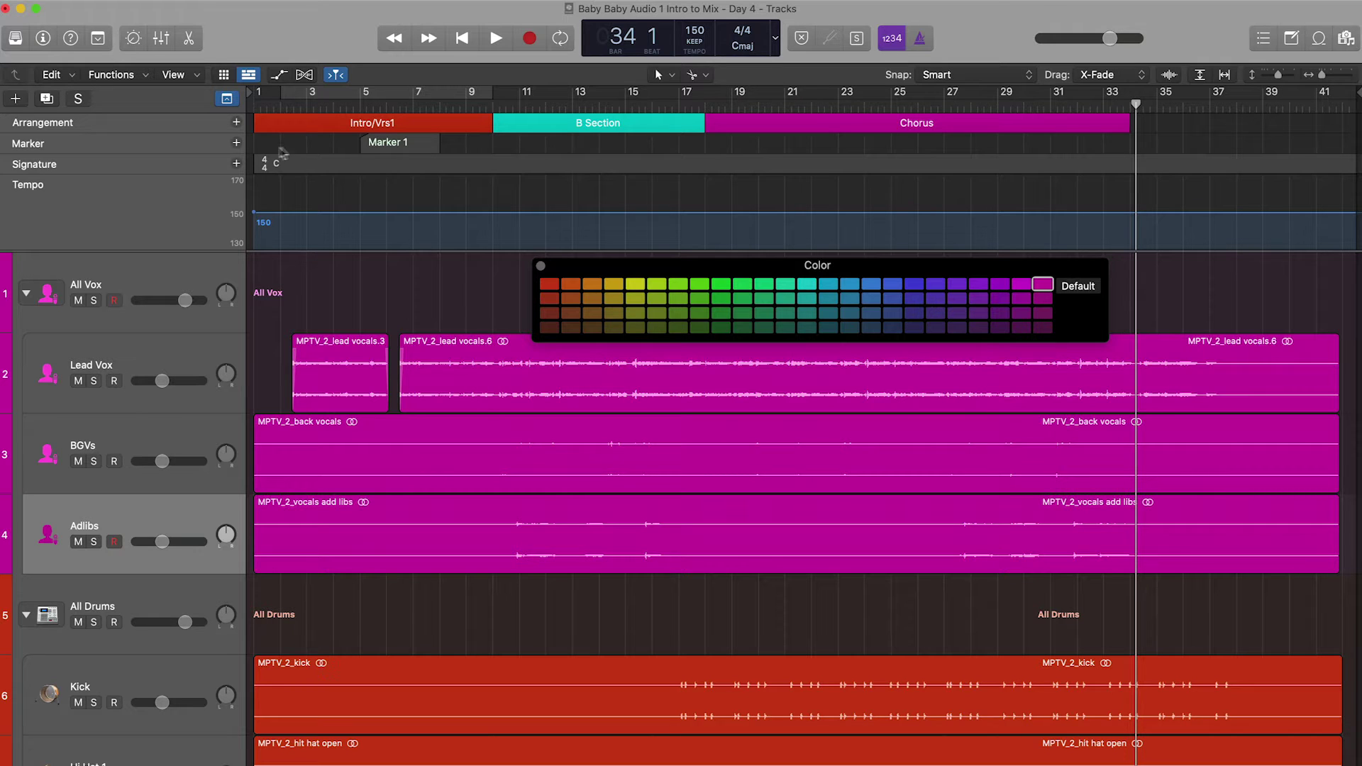
Step: Add a fourth section starting at bar 34 and name it 'Chorus Out'
click(237, 123)
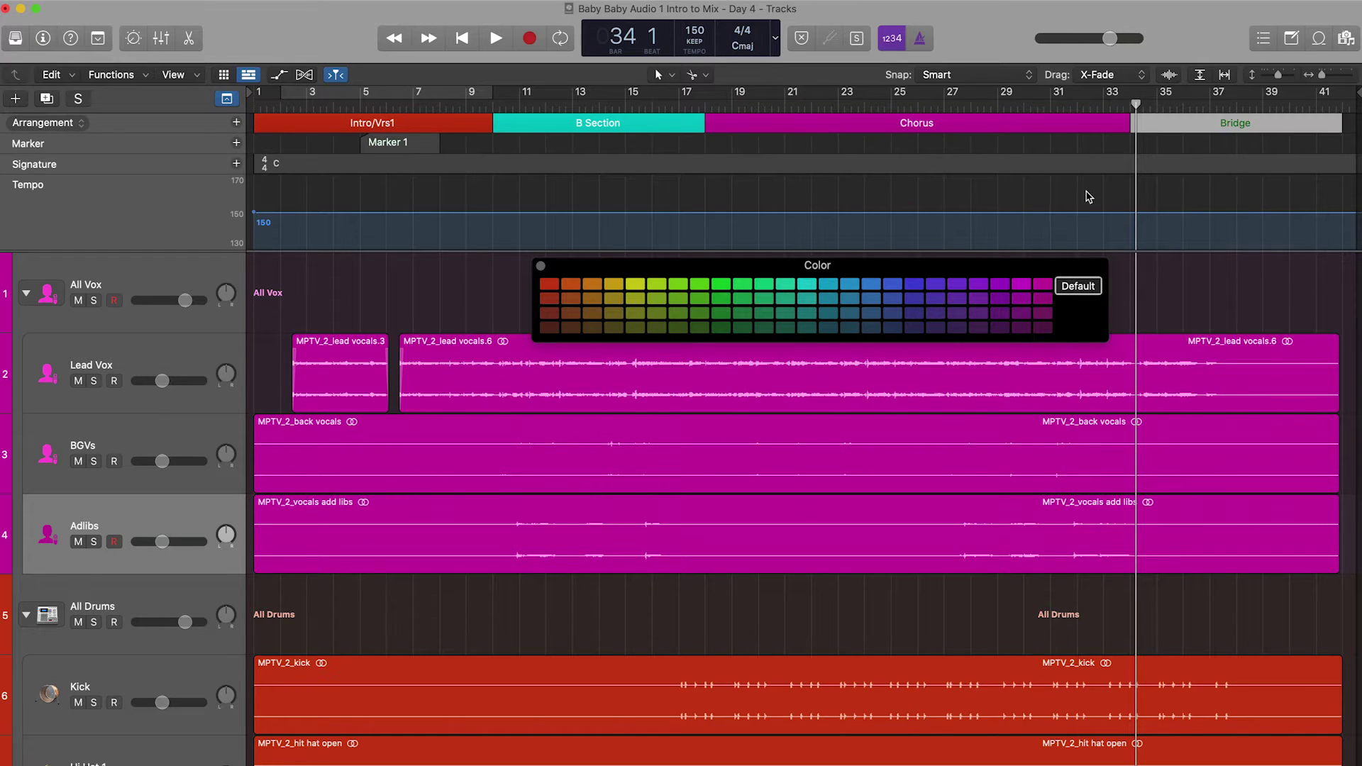
click(1242, 127)
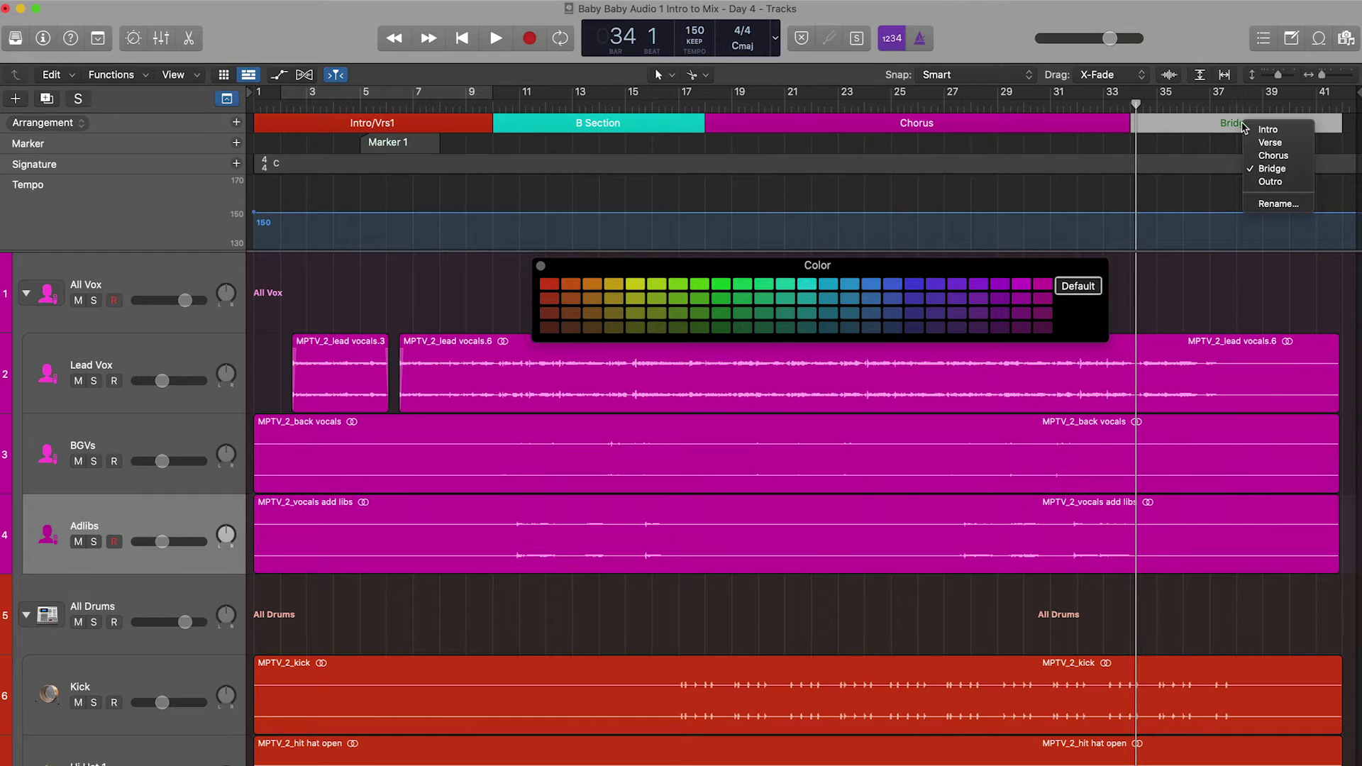
click(1260, 204)
text(Chorus Out)
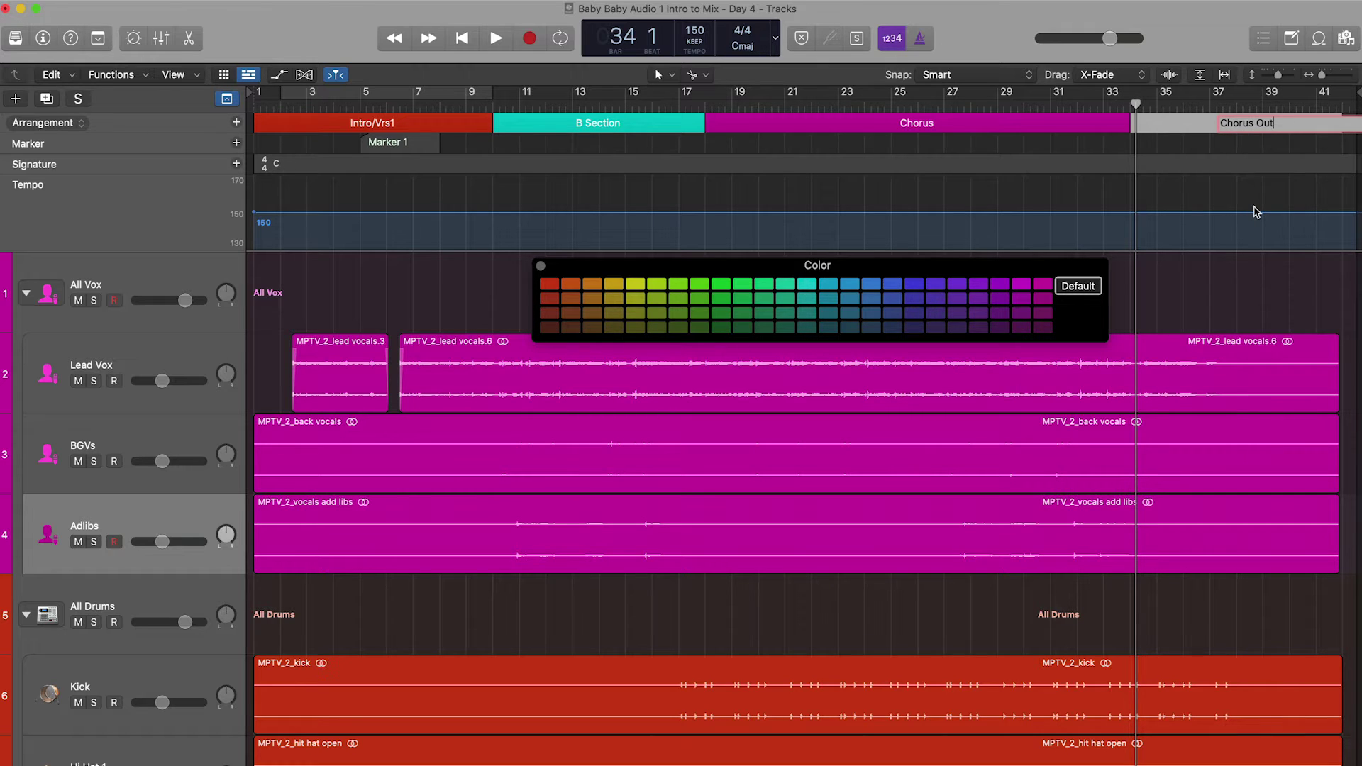
key(Return)
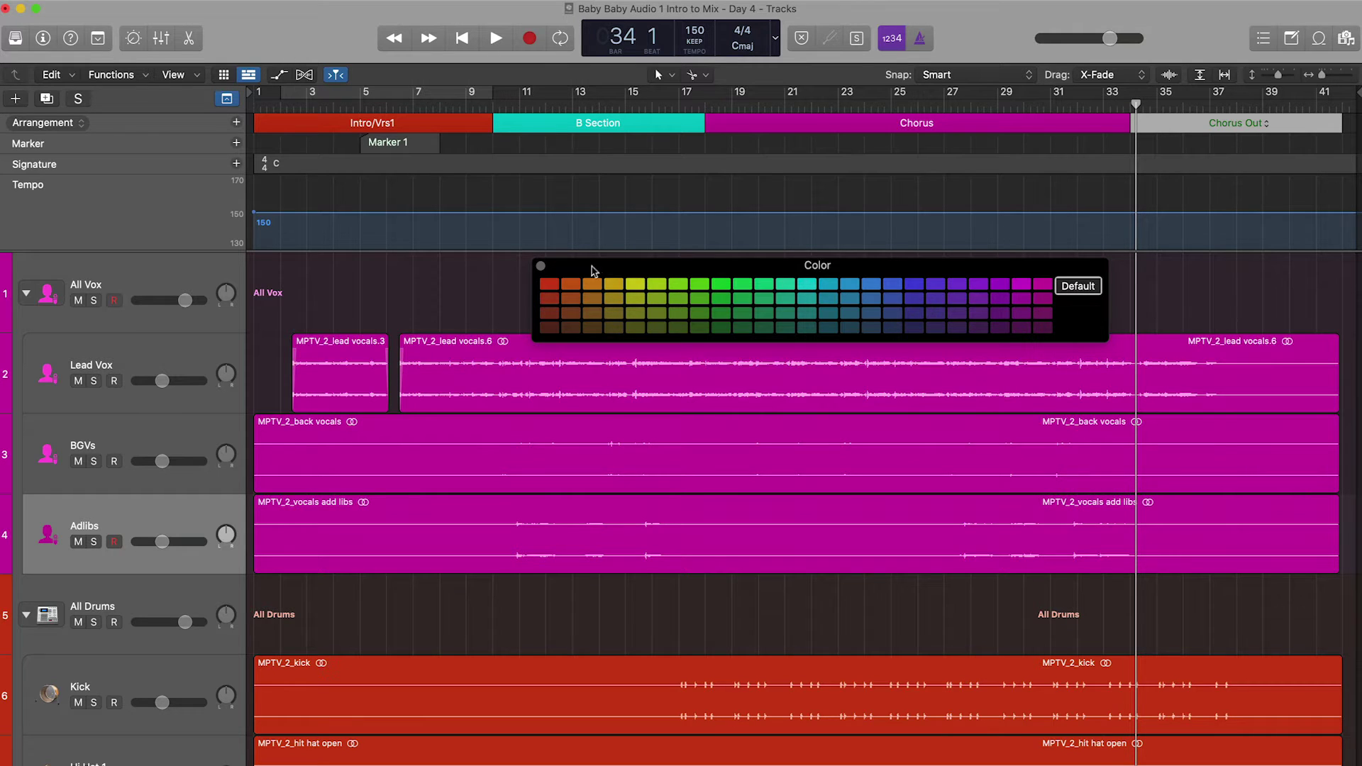
Step: Give the Chorus Out section a light blue colour and close the Color window
click(540, 267)
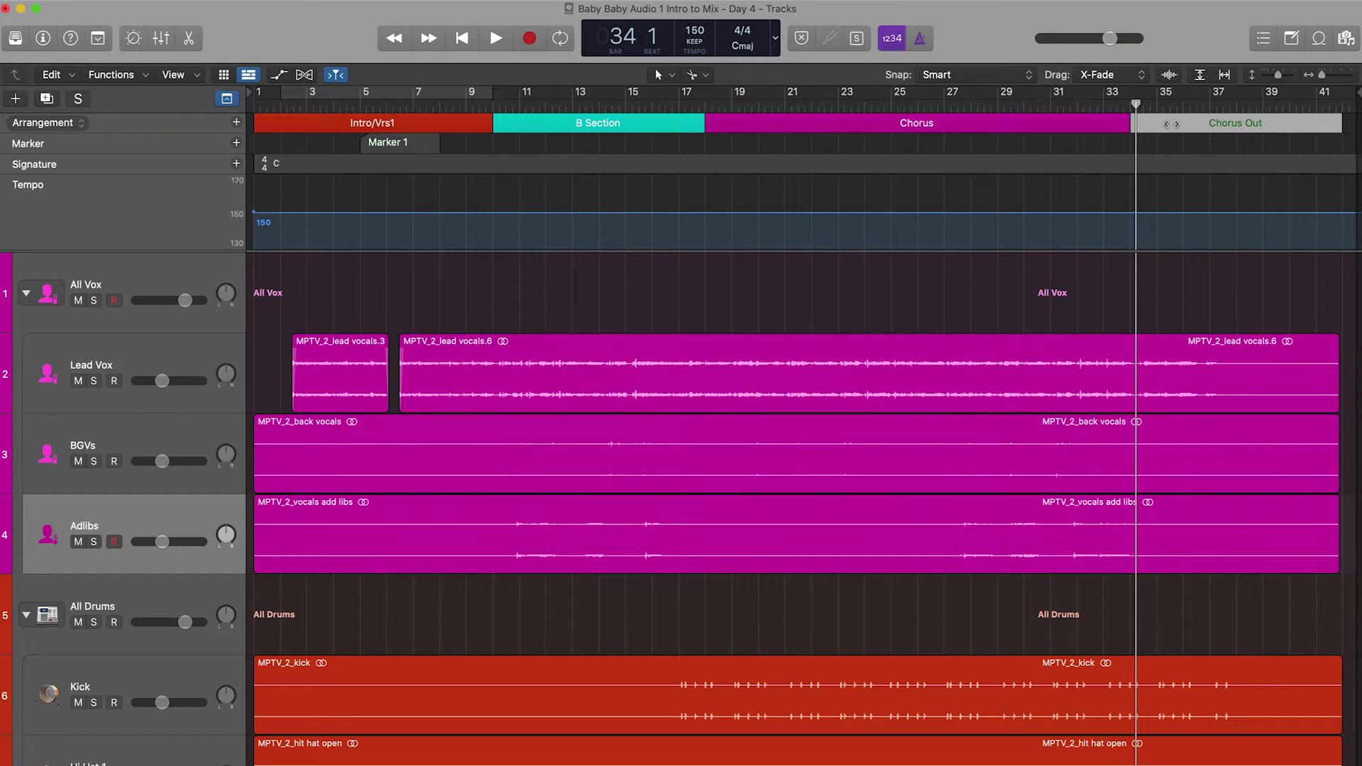
key(alt+c)
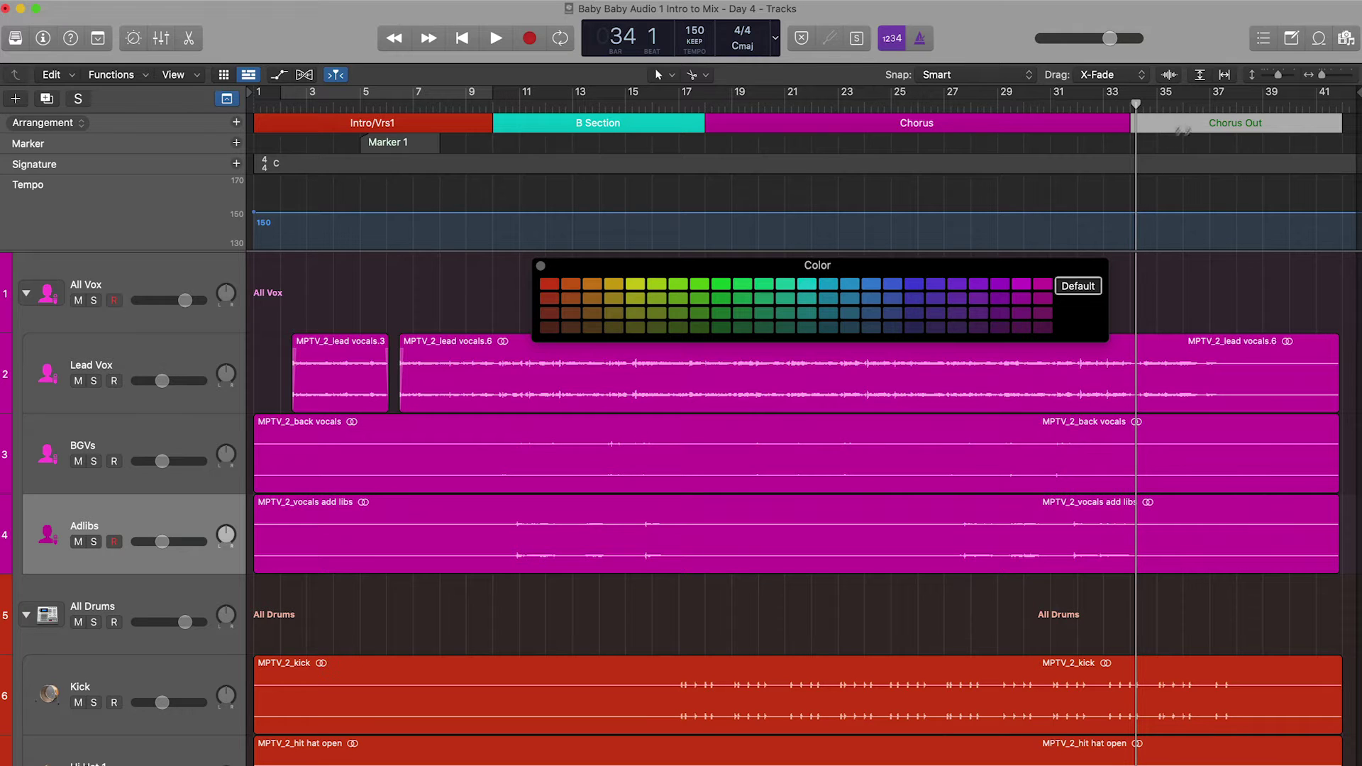
click(878, 289)
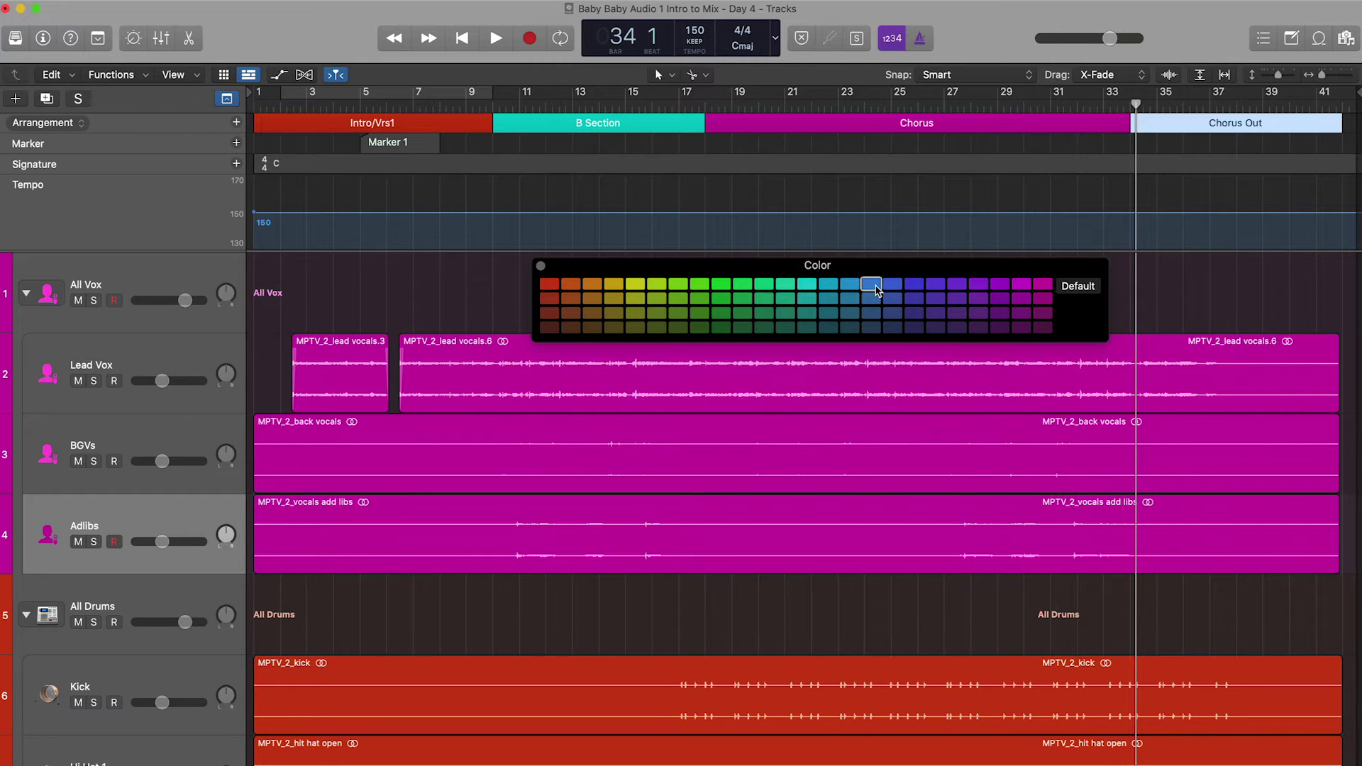
click(541, 267)
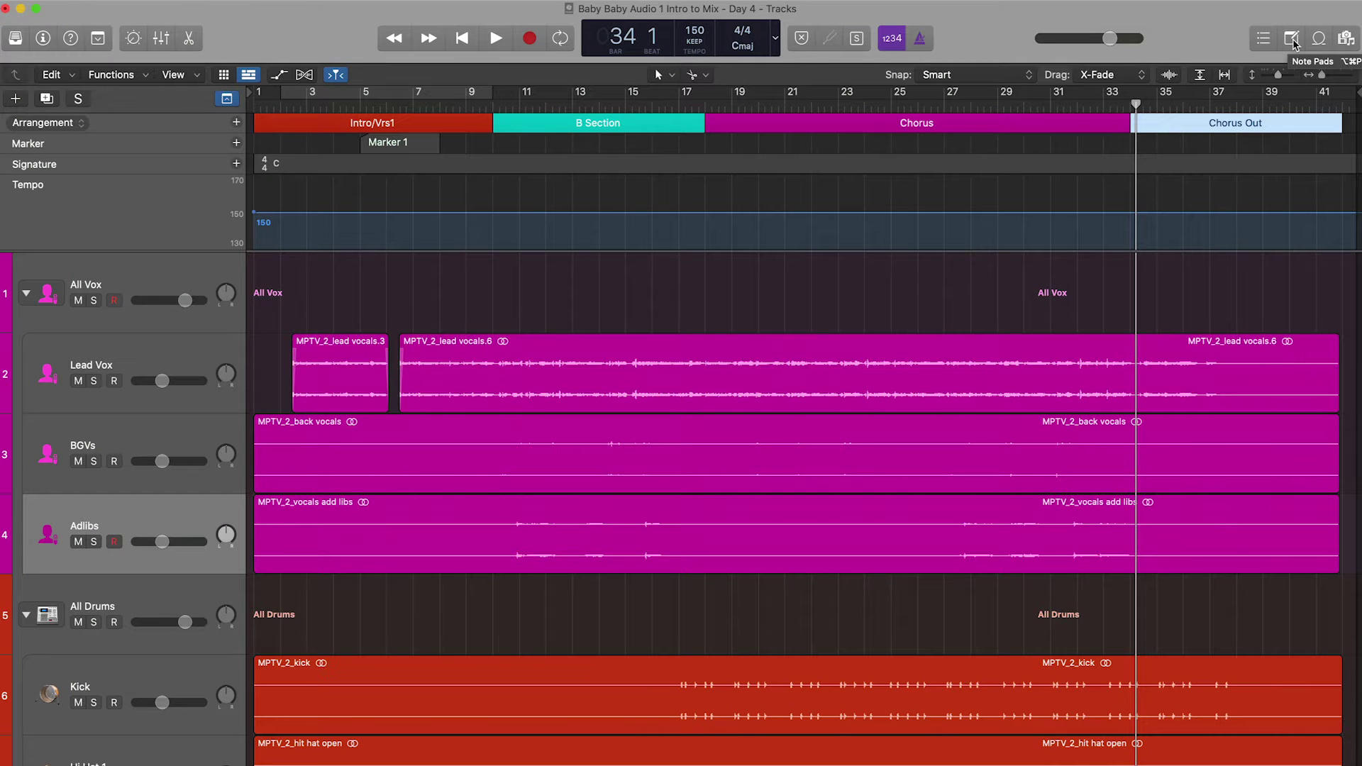
click(1291, 39)
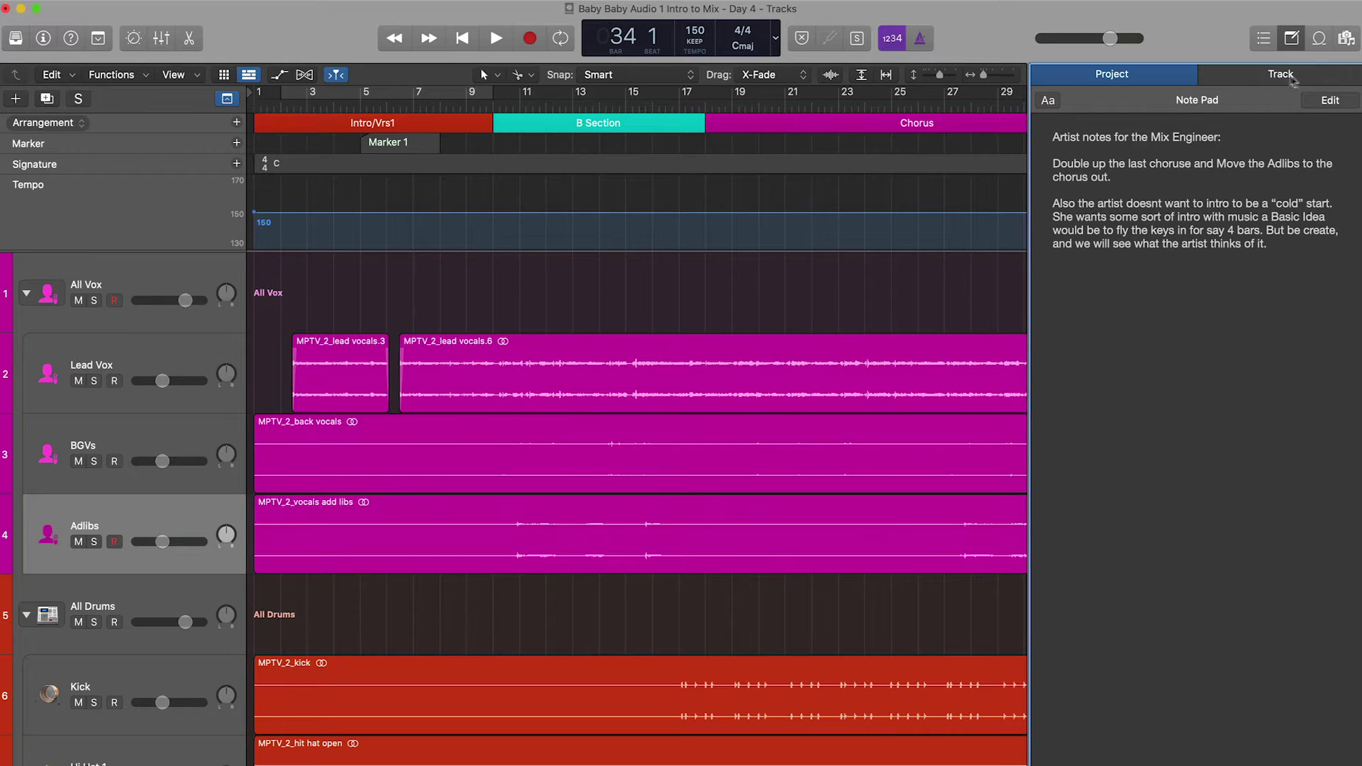
click(1292, 39)
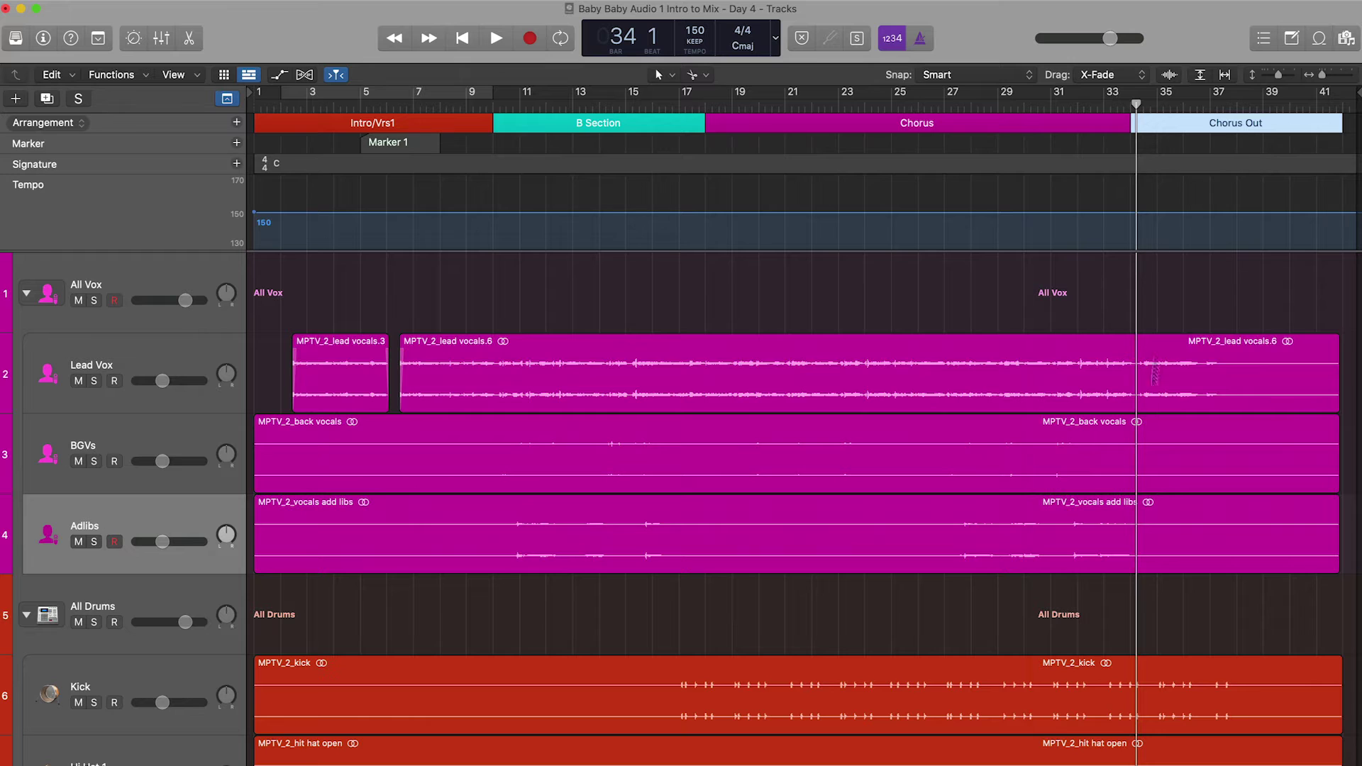
Step: Hide the global tracks, fold the All Vox and All Drums stacks, then show the global tracks again
drag(1322, 76, 1321, 79)
click(227, 100)
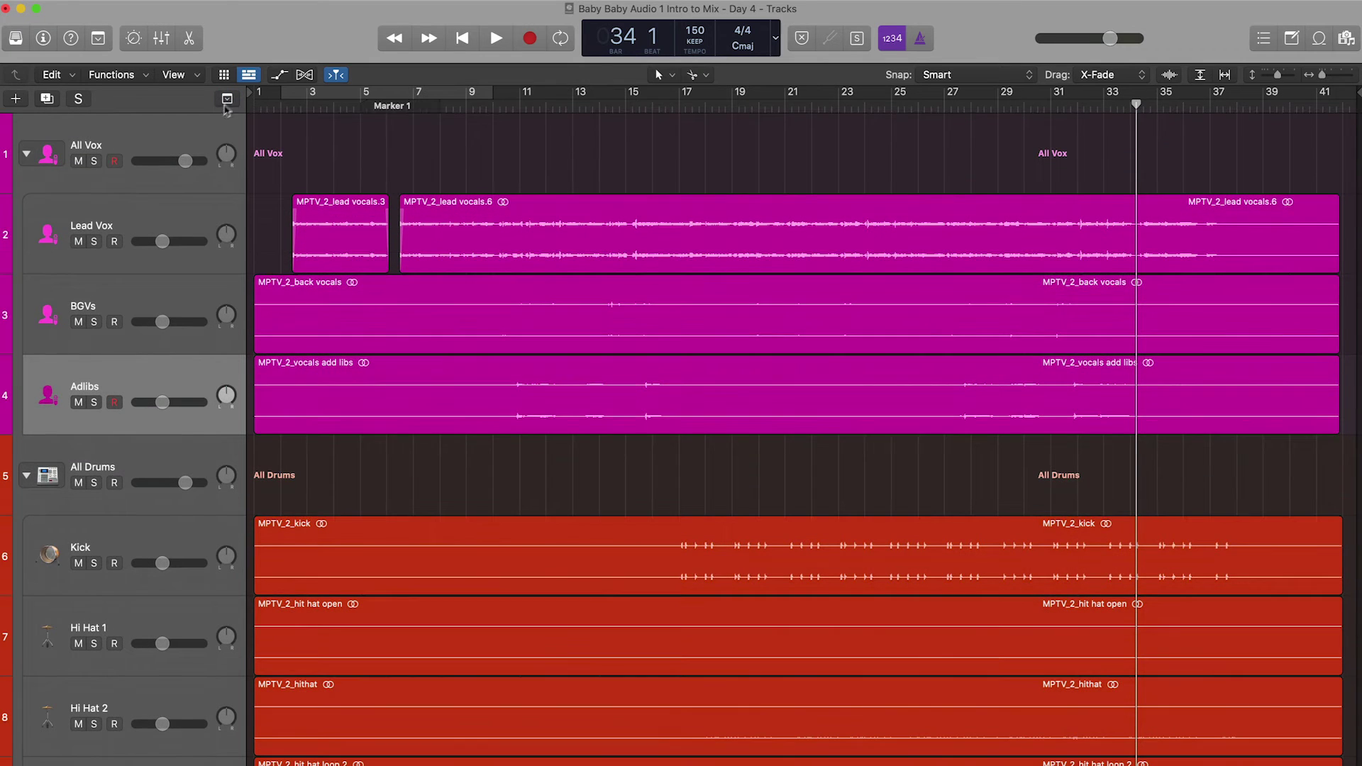
click(25, 154)
click(27, 234)
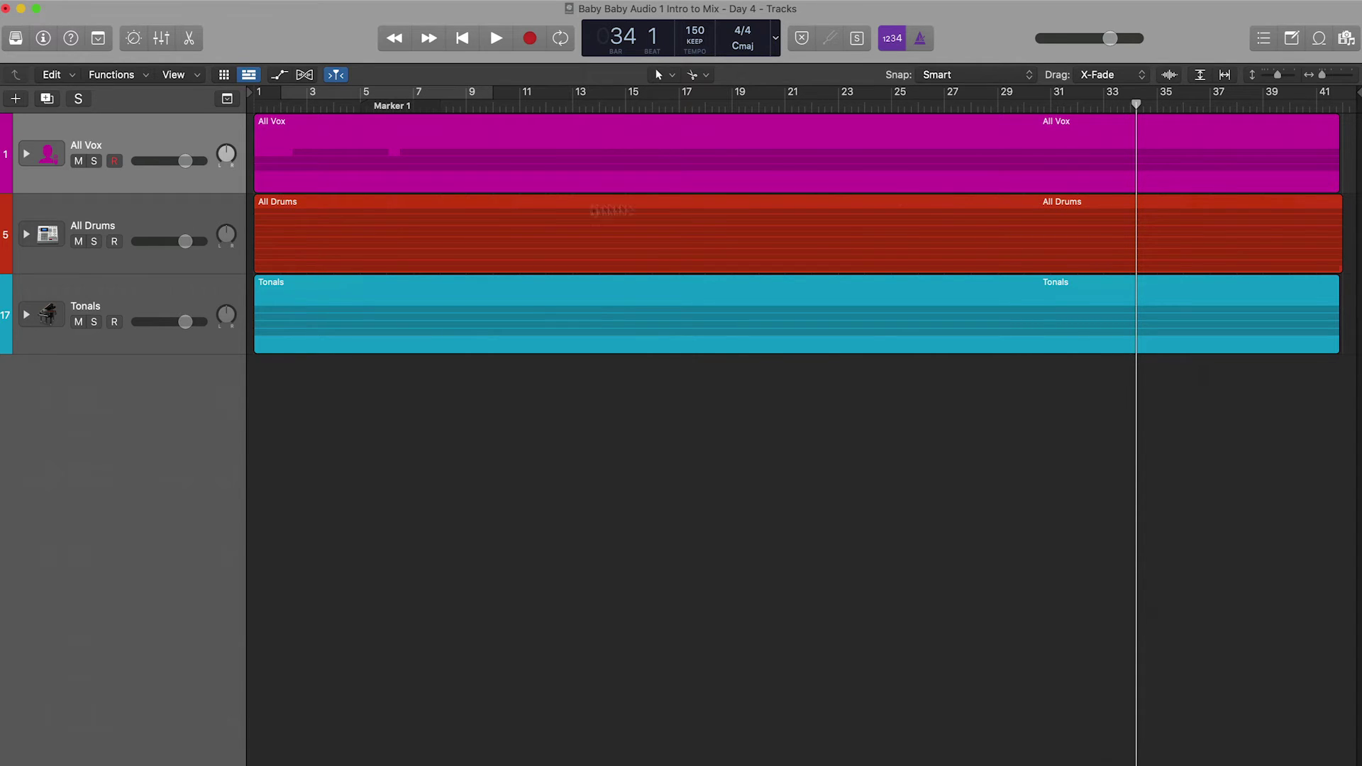
click(227, 100)
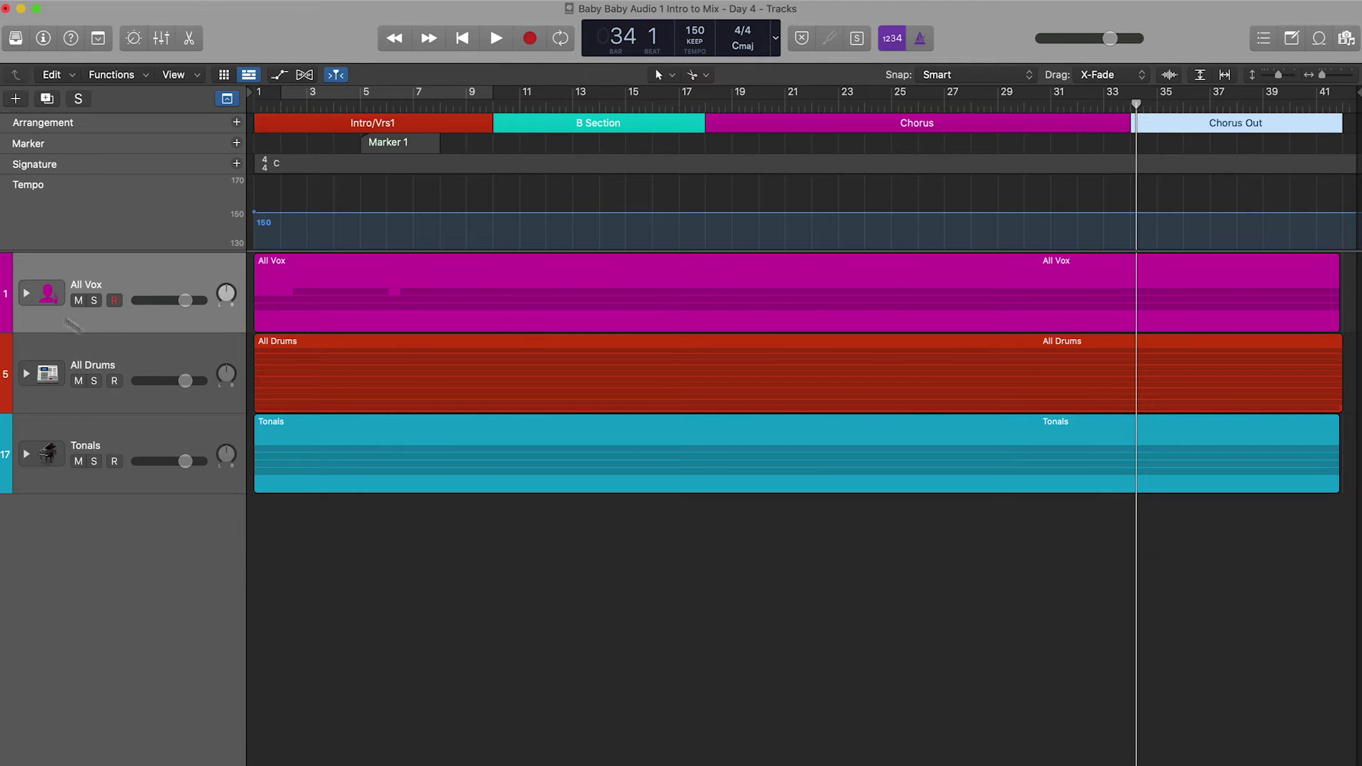
Step: Re-fold the All Vox and All Drums stacks after checking them, and move the playhead to bar 18
click(27, 293)
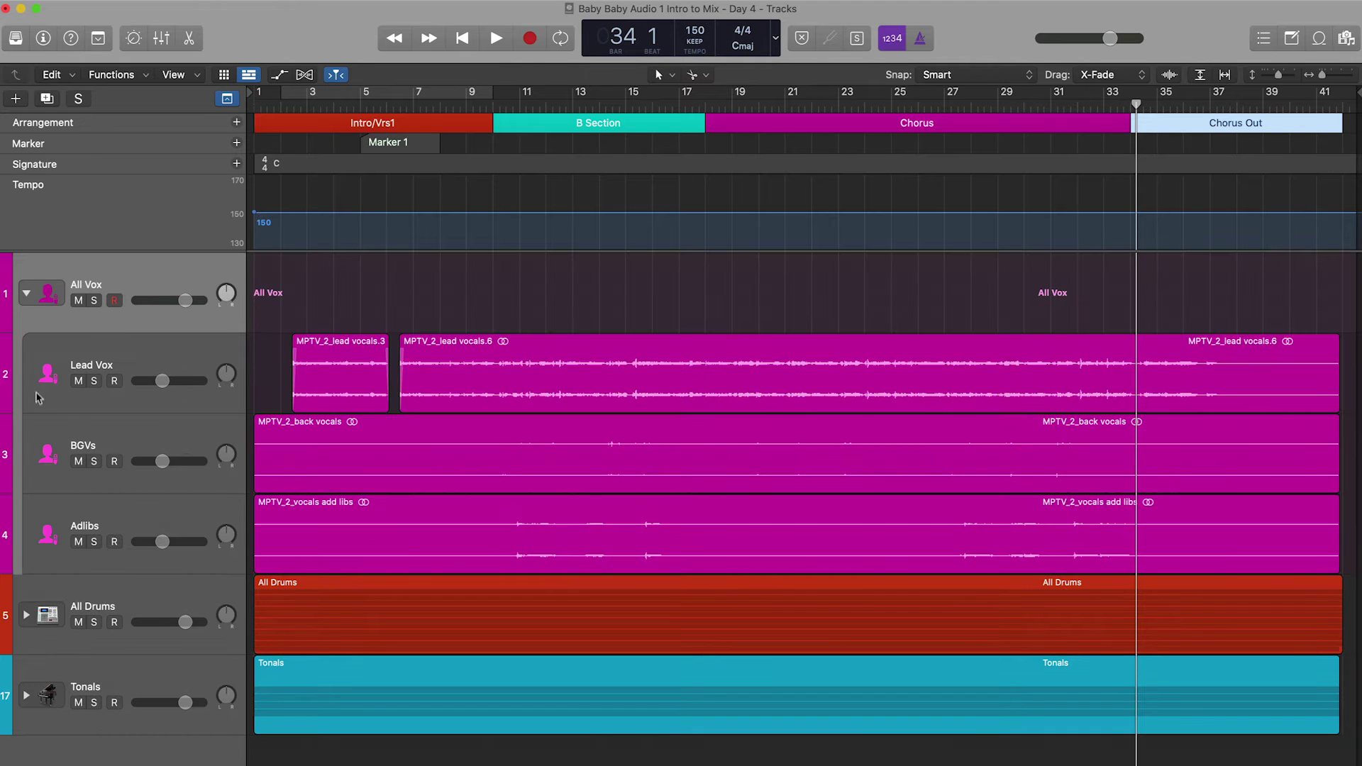
click(26, 615)
scroll(693, 508, down, 8)
scroll(680, 426, down, 5)
scroll(681, 425, up, 15)
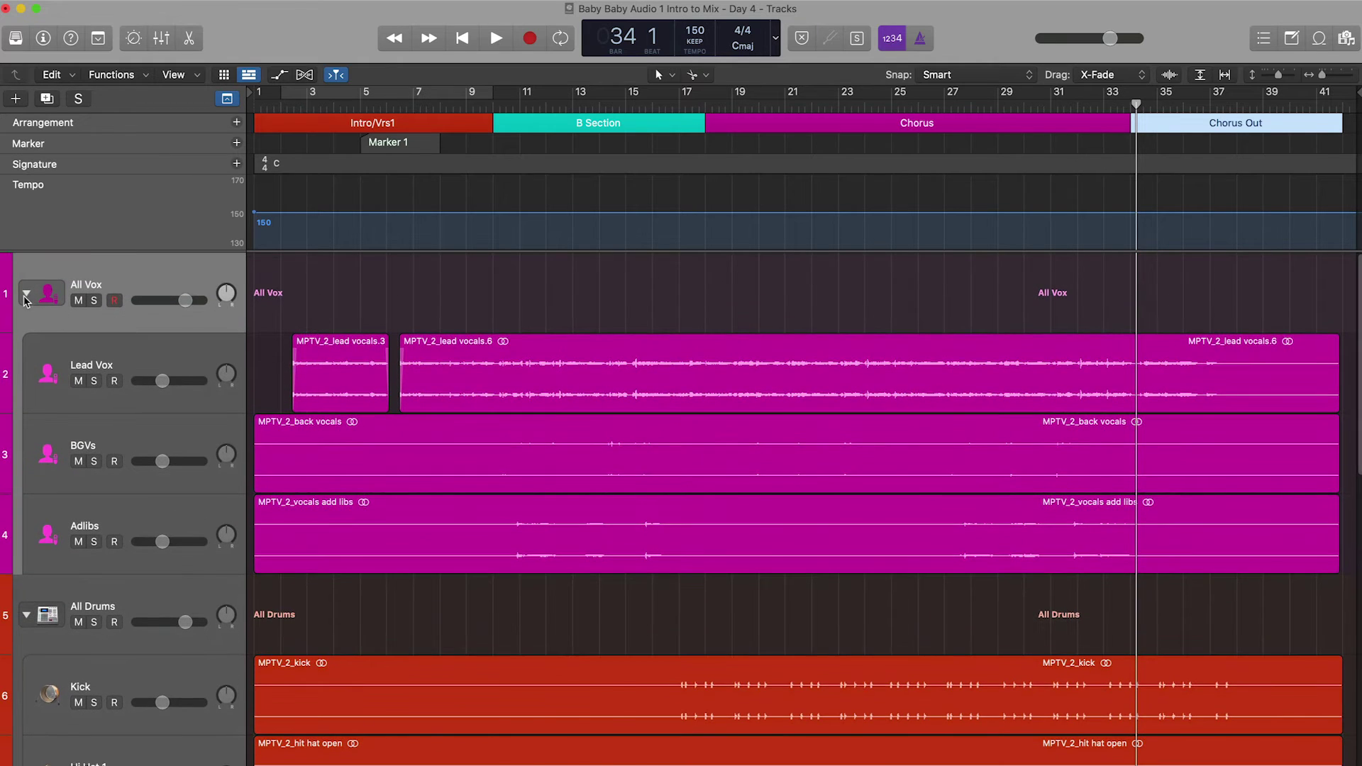
click(26, 295)
click(27, 376)
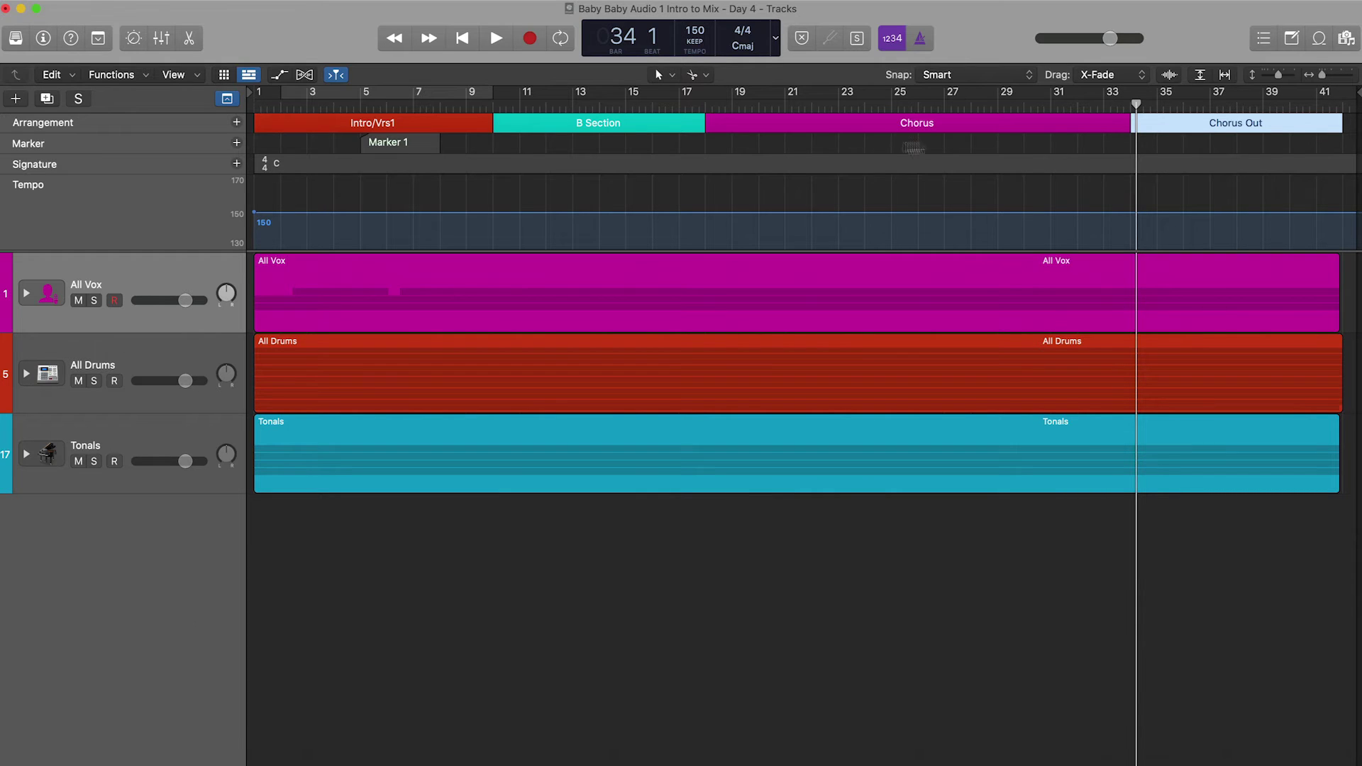
click(708, 105)
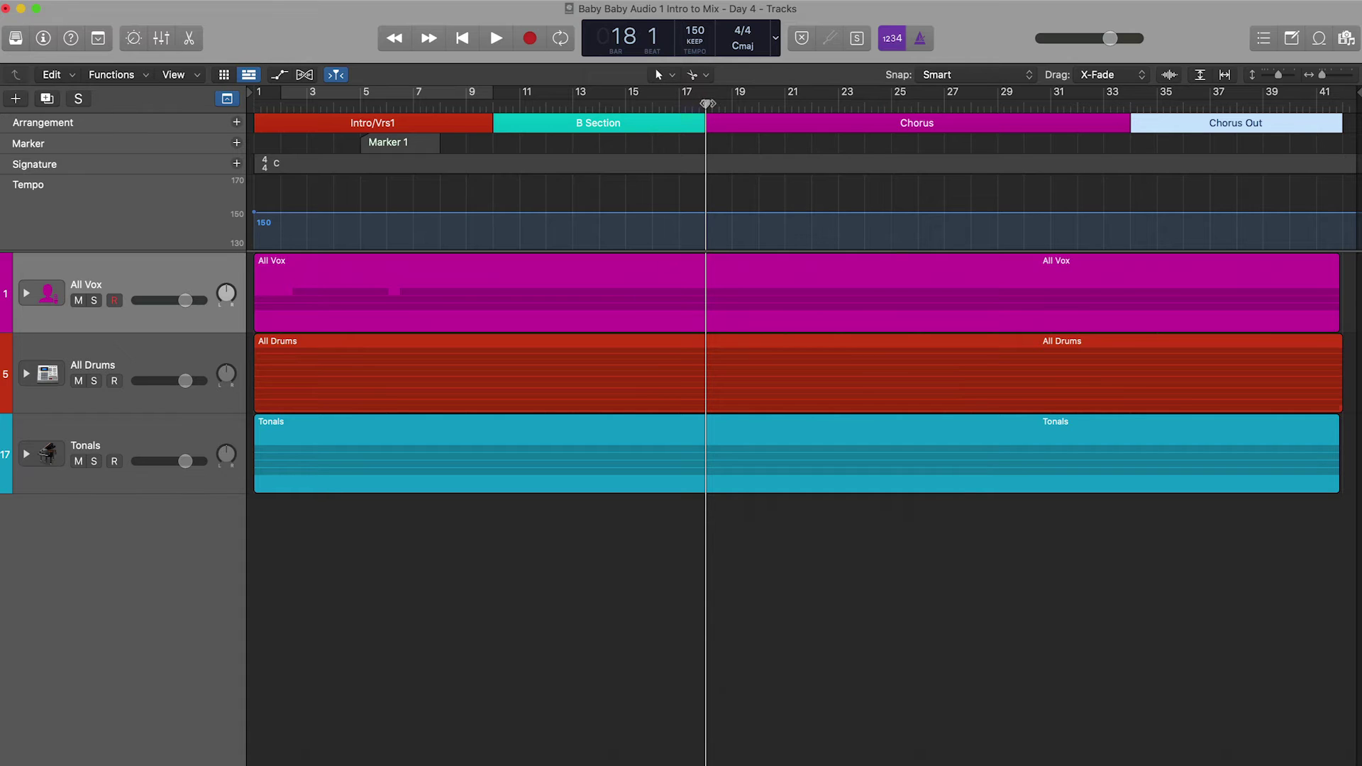
Step: Split the All Vox, All Drums and Tonals regions at bar 18, where the Chorus begins
click(835, 547)
drag(835, 546, 811, 251)
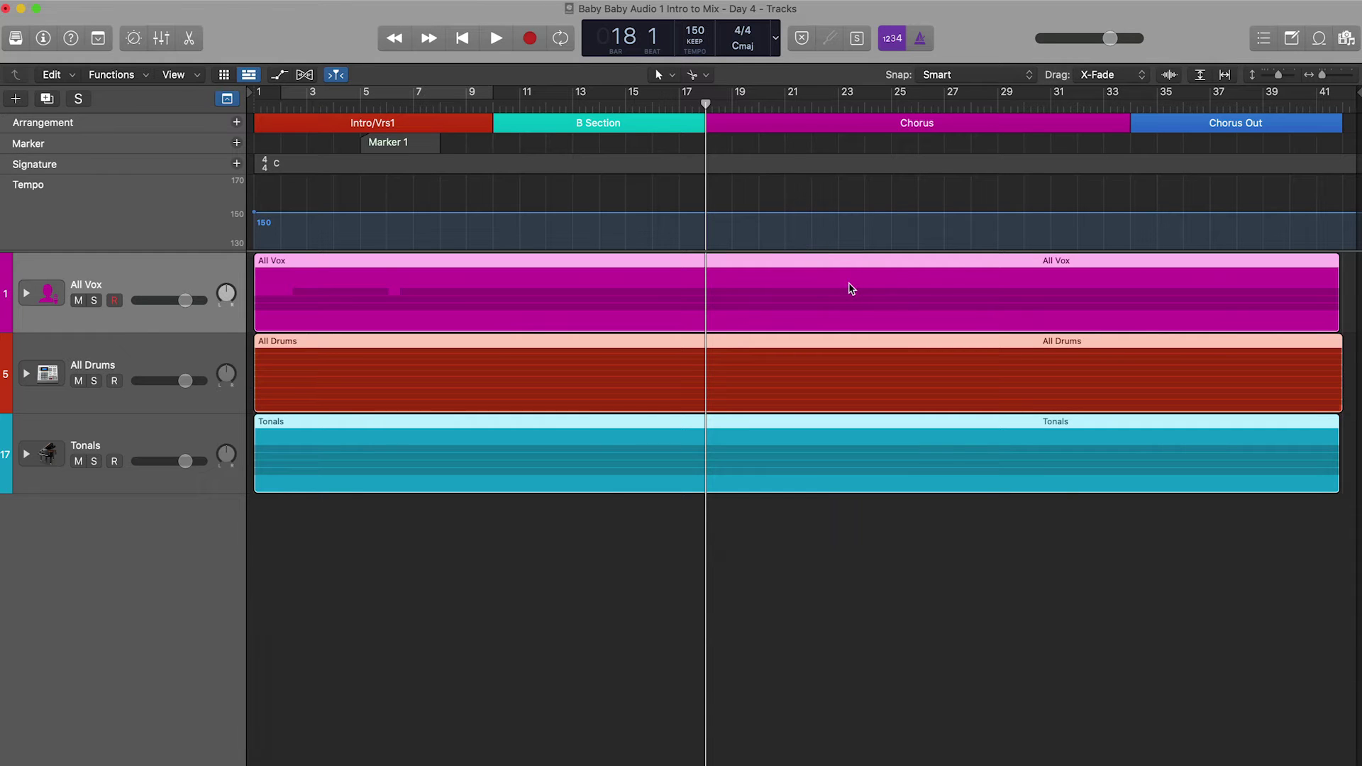
click(708, 305)
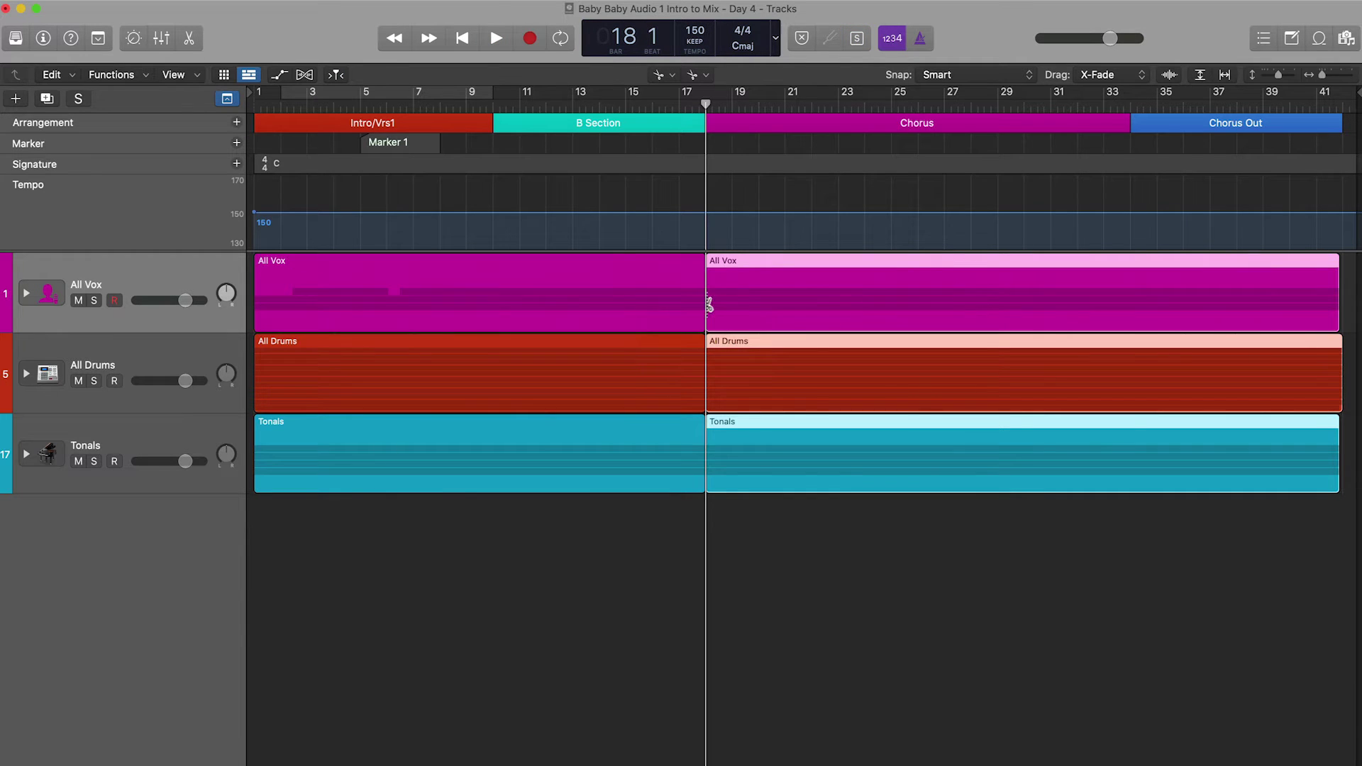
Step: Cut the three regions again at bar 34 for Chorus Out, then return to the Pointer tool
click(1107, 104)
key(super+Right)
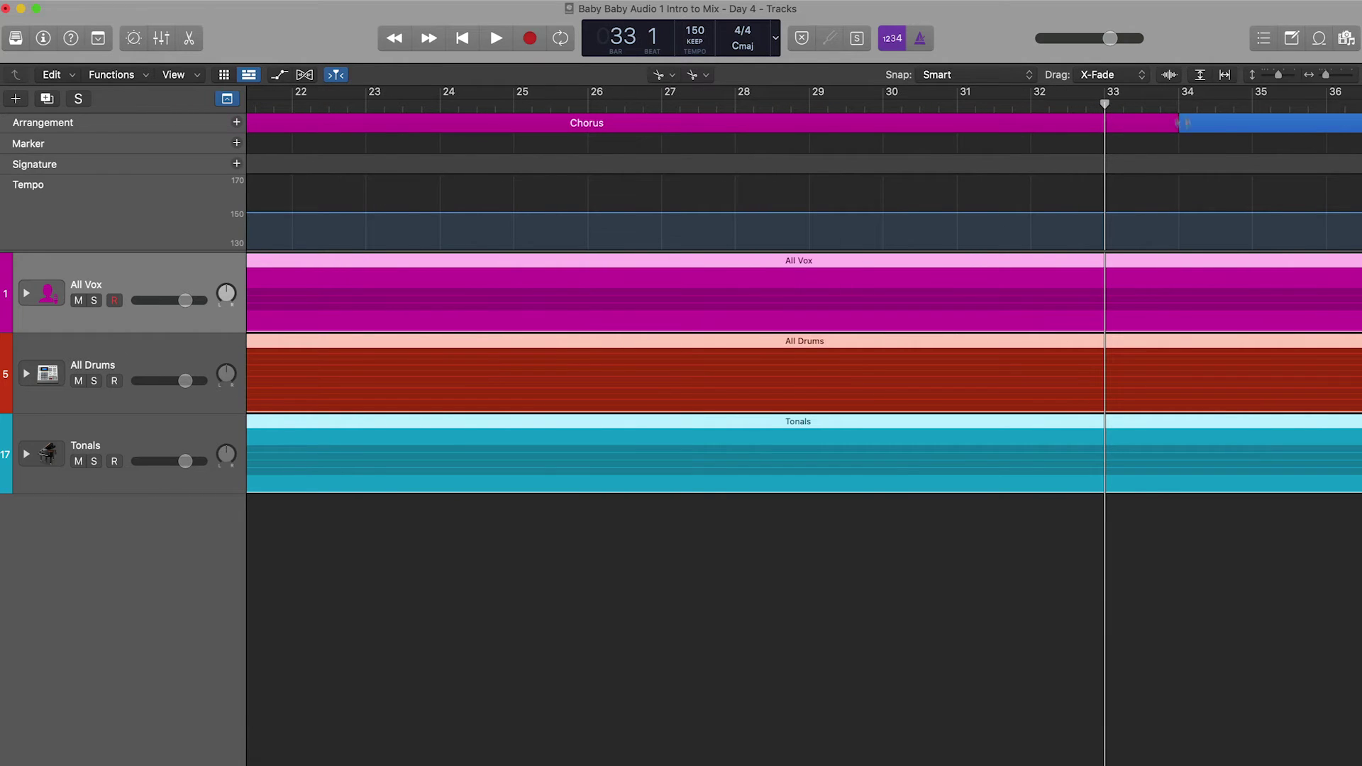
drag(1163, 307, 1180, 311)
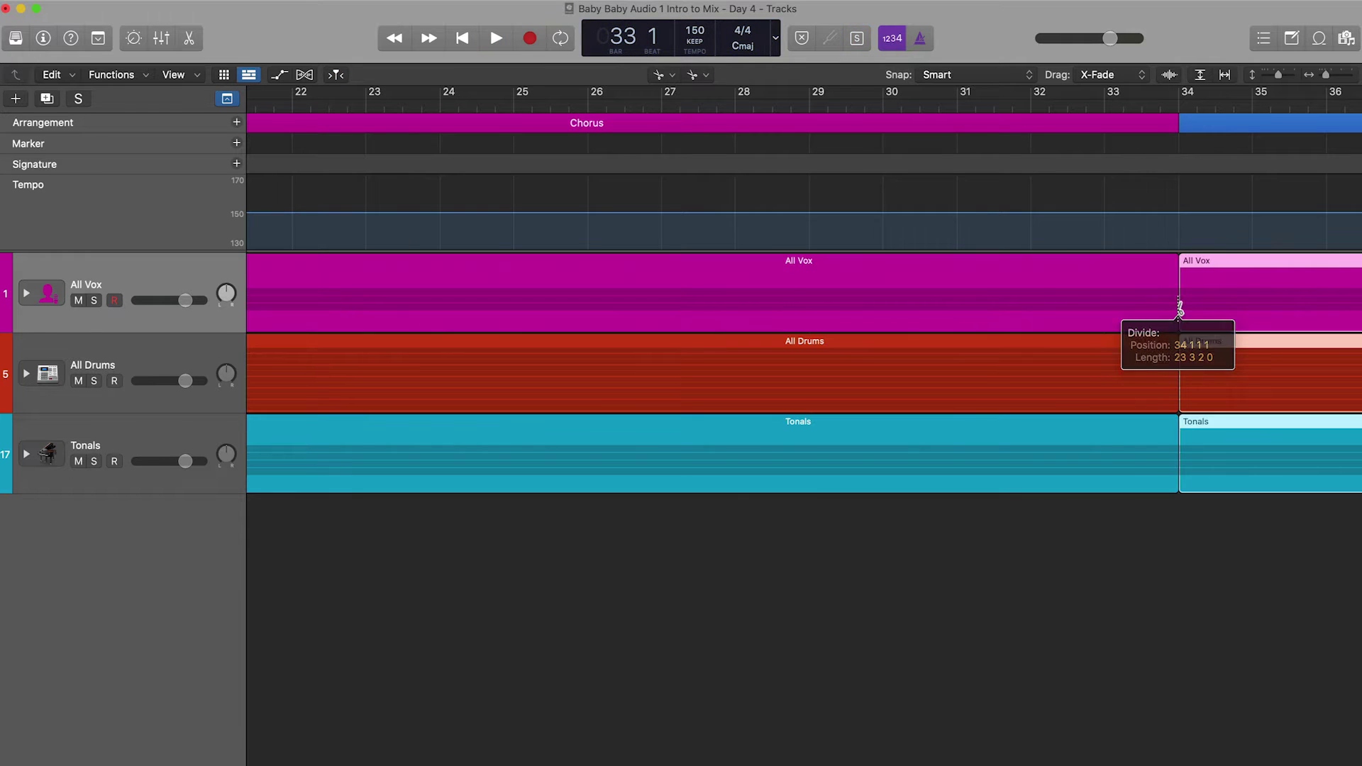
scroll(984, 317, down, 5)
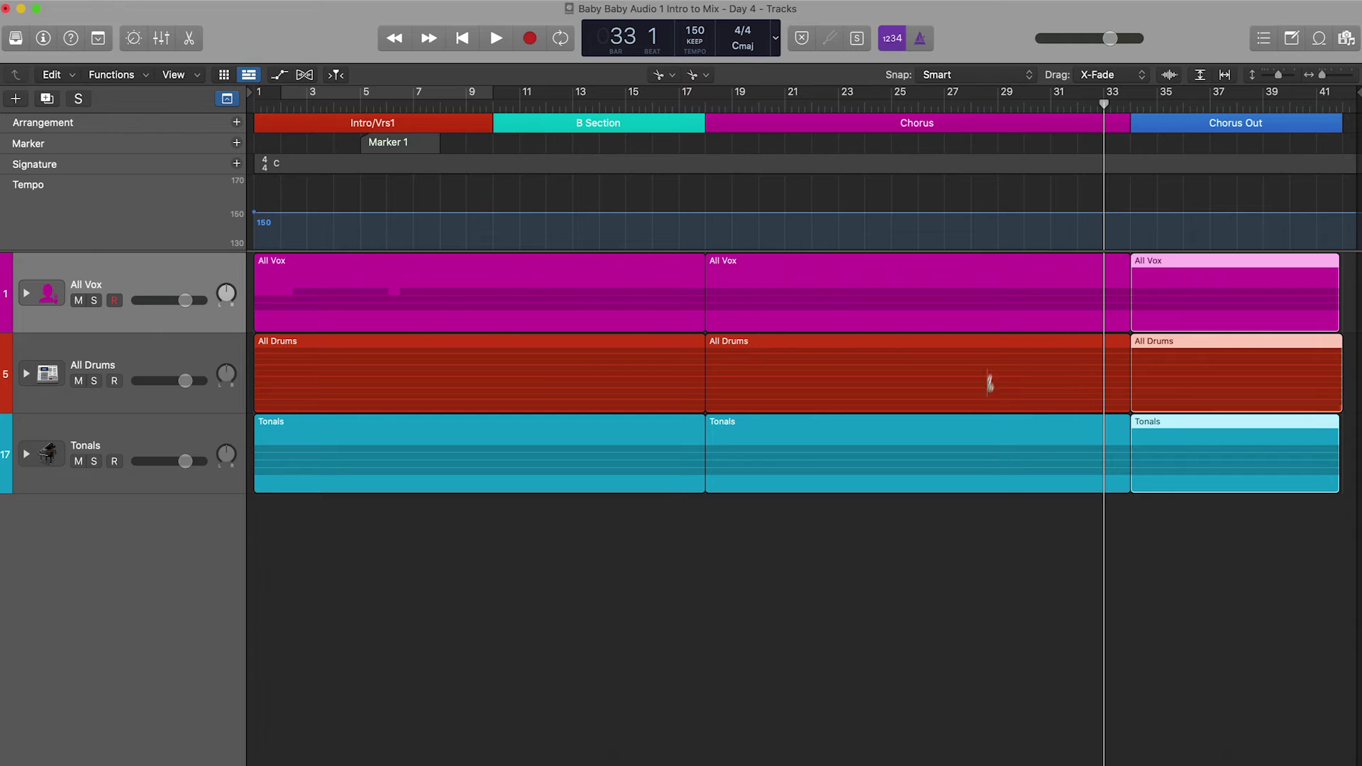
key(t)
click(955, 536)
Step: Shift the three Chorus Out regions right to about bar 40
drag(1158, 447, 1307, 462)
key(super+z)
drag(1164, 301, 1270, 306)
scroll(1268, 320, right, 5)
scroll(1220, 307, right, 2)
scroll(1220, 307, right, 2)
scroll(1215, 304, left, 1)
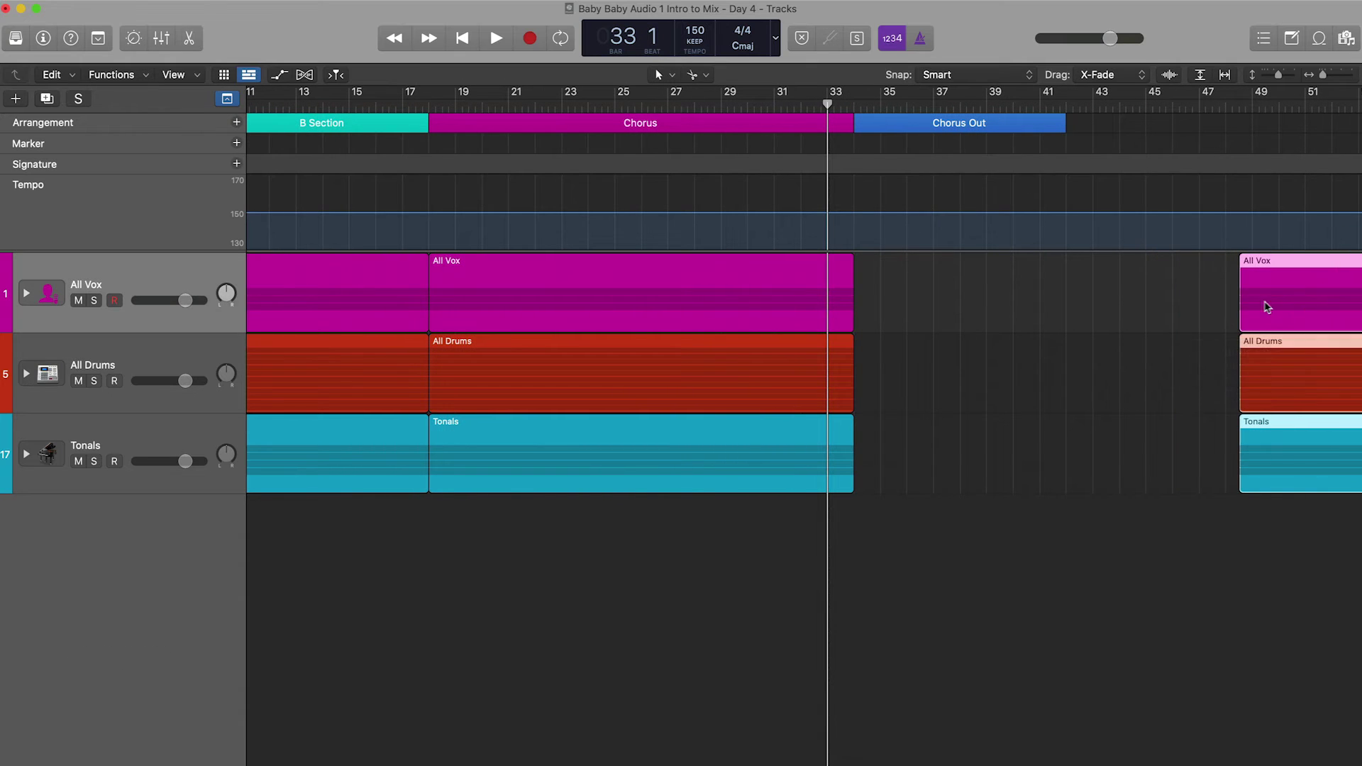
scroll(1206, 297, right, 3)
Step: Push the Chorus Out regions further right to start around bar 61, then deselect them
drag(1167, 295, 1339, 304)
scroll(925, 308, left, 1)
scroll(924, 308, right, 1)
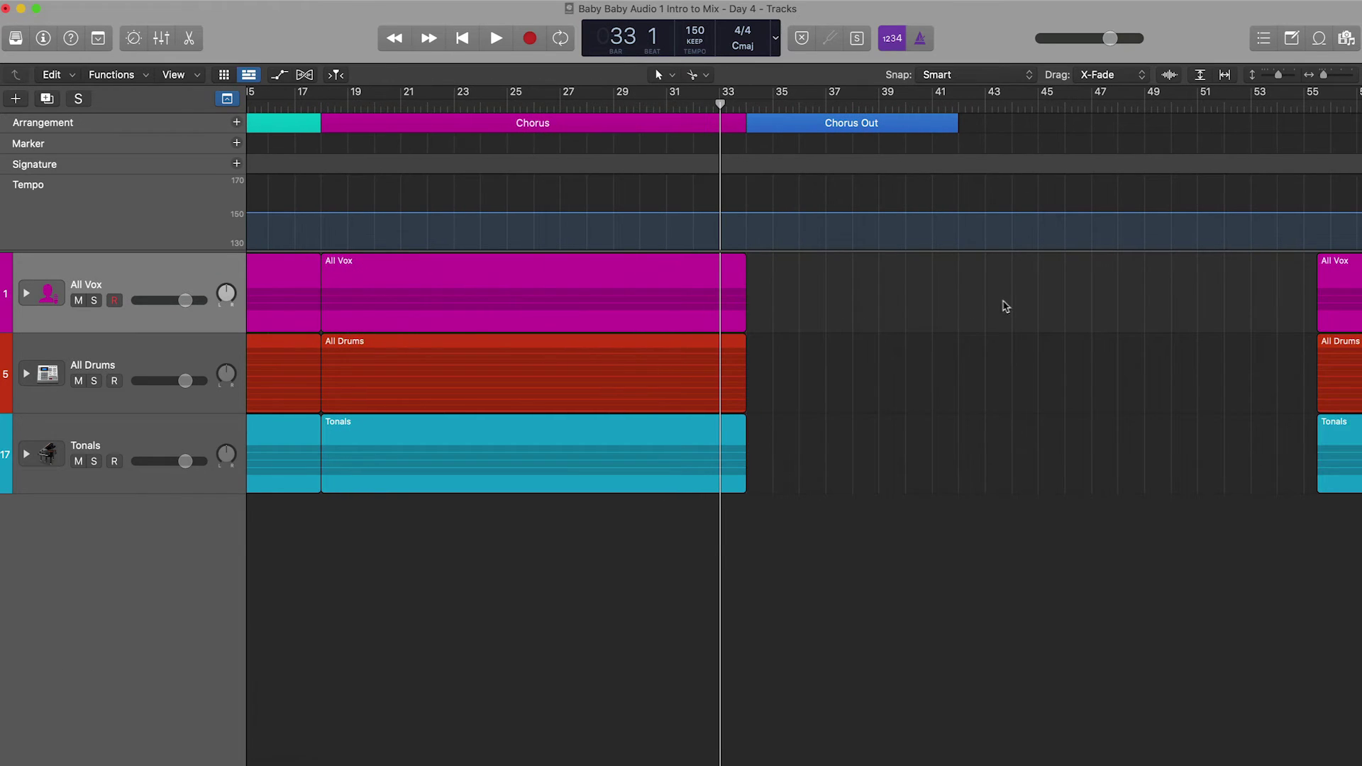
key(z)
drag(1120, 291, 1277, 487)
drag(1240, 303, 1337, 313)
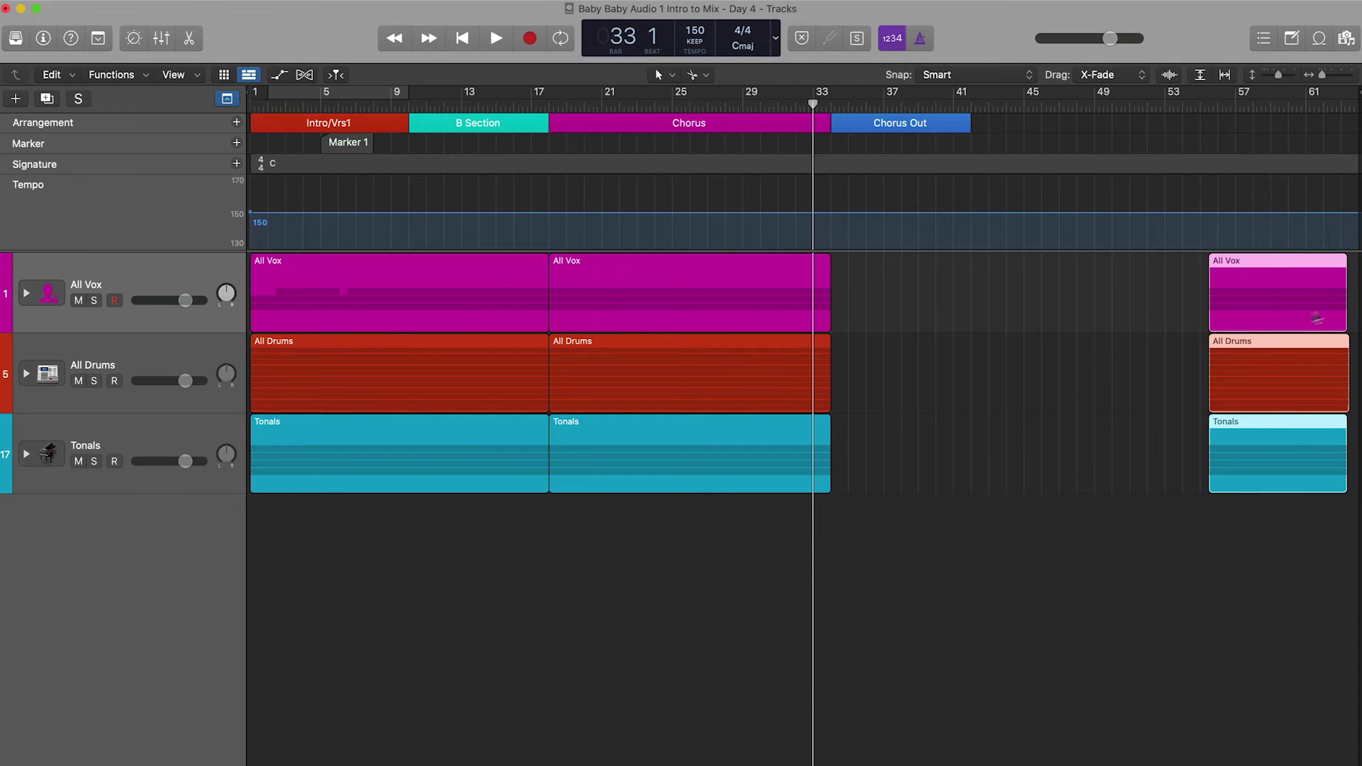
drag(1231, 305, 1337, 307)
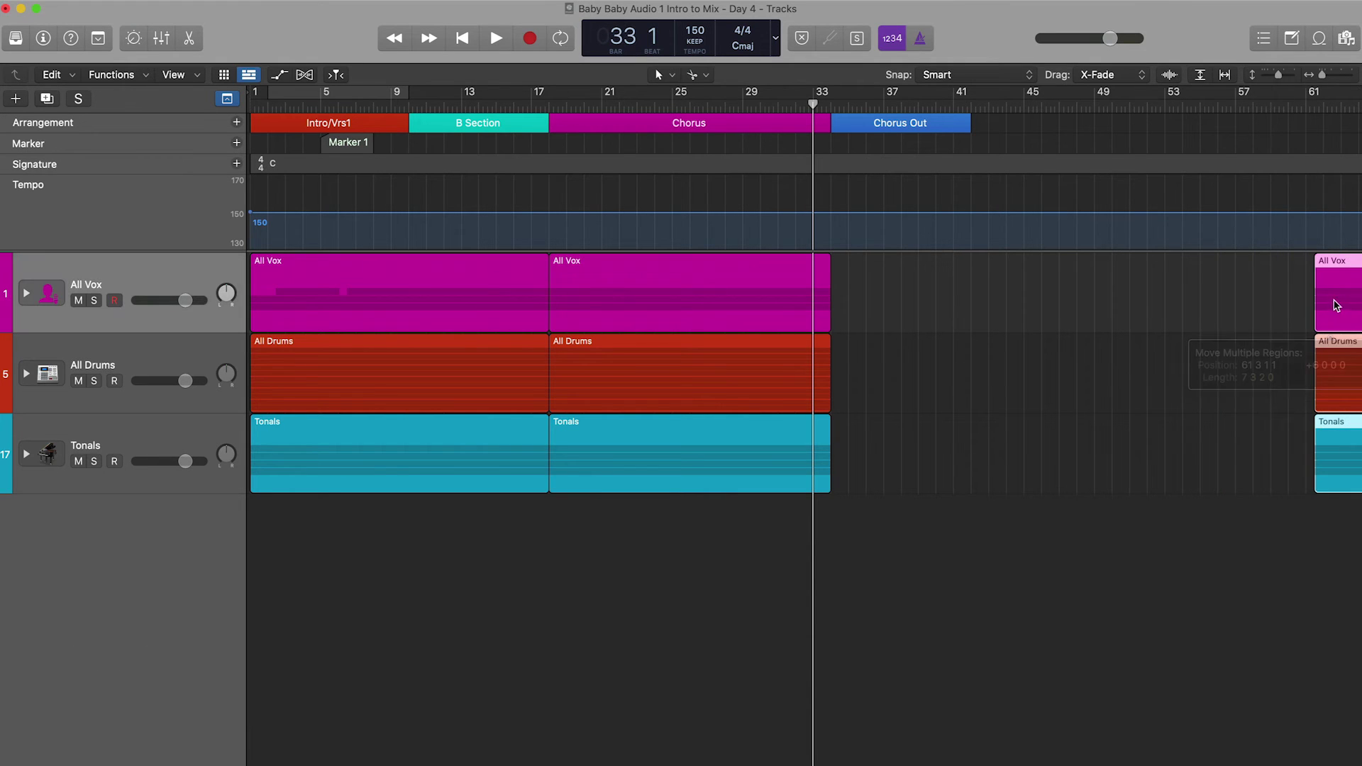
click(903, 304)
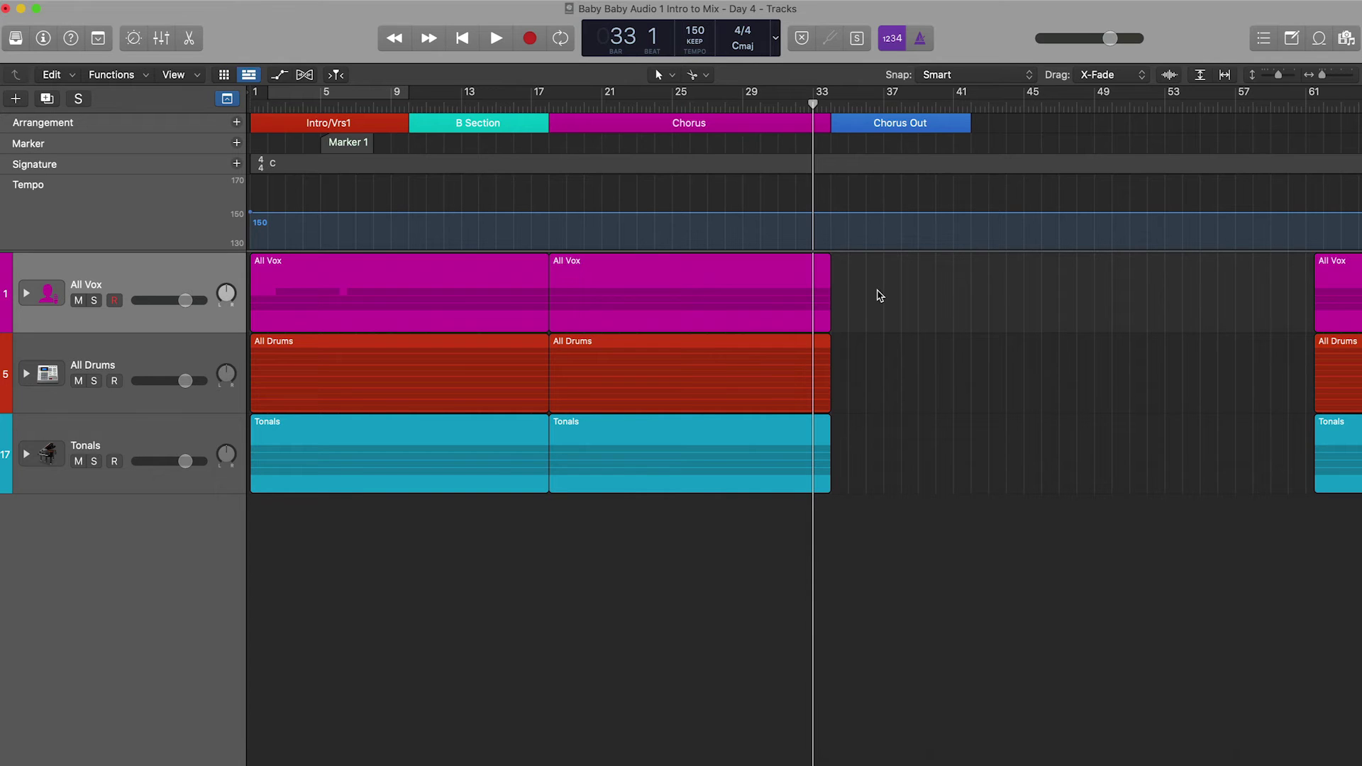
drag(868, 289, 703, 462)
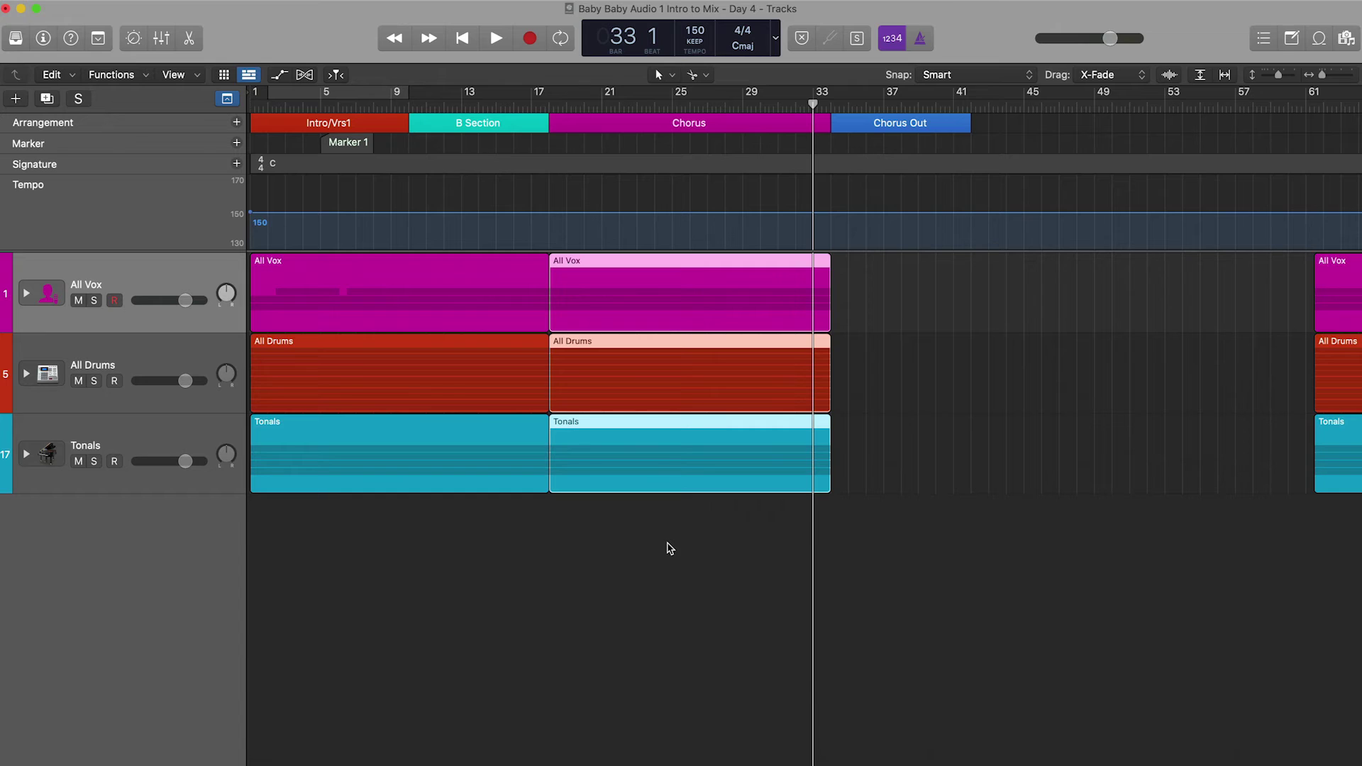
key(super+r)
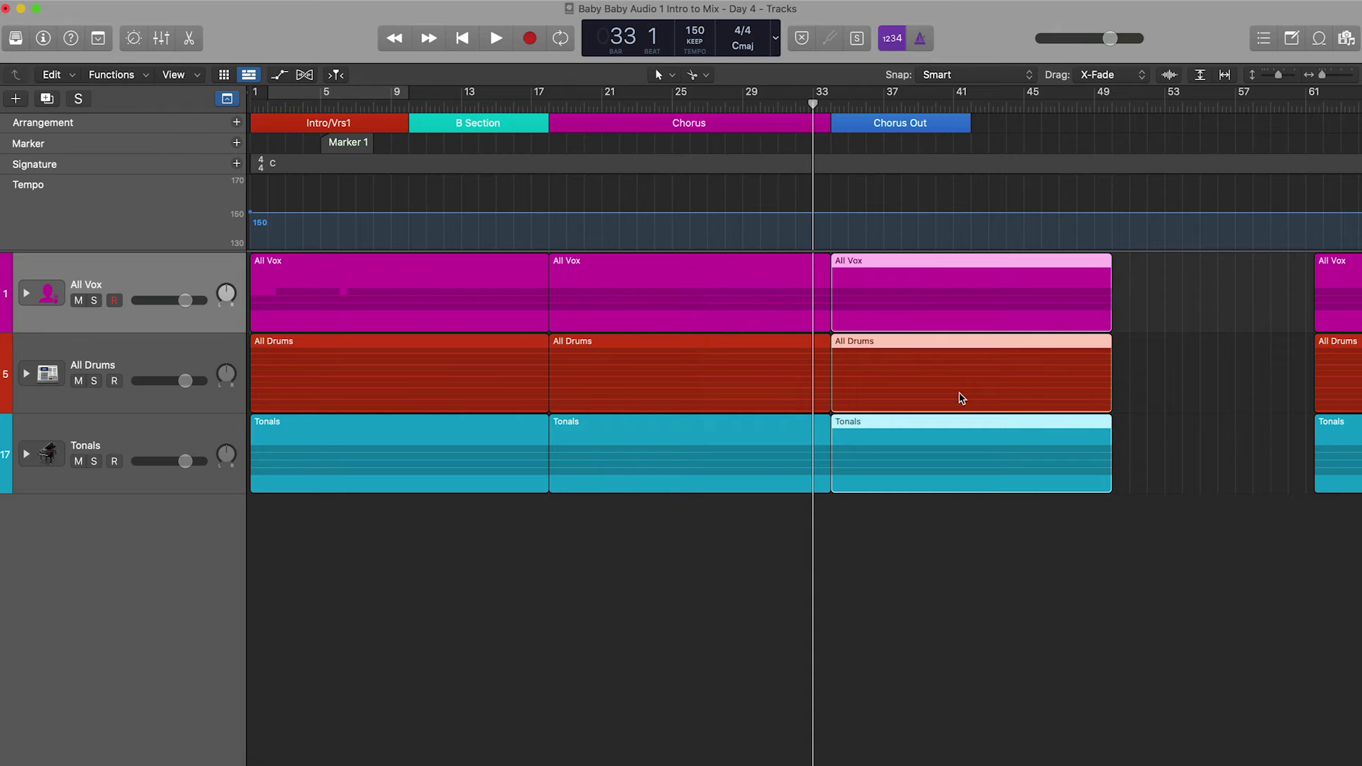
key(super+z)
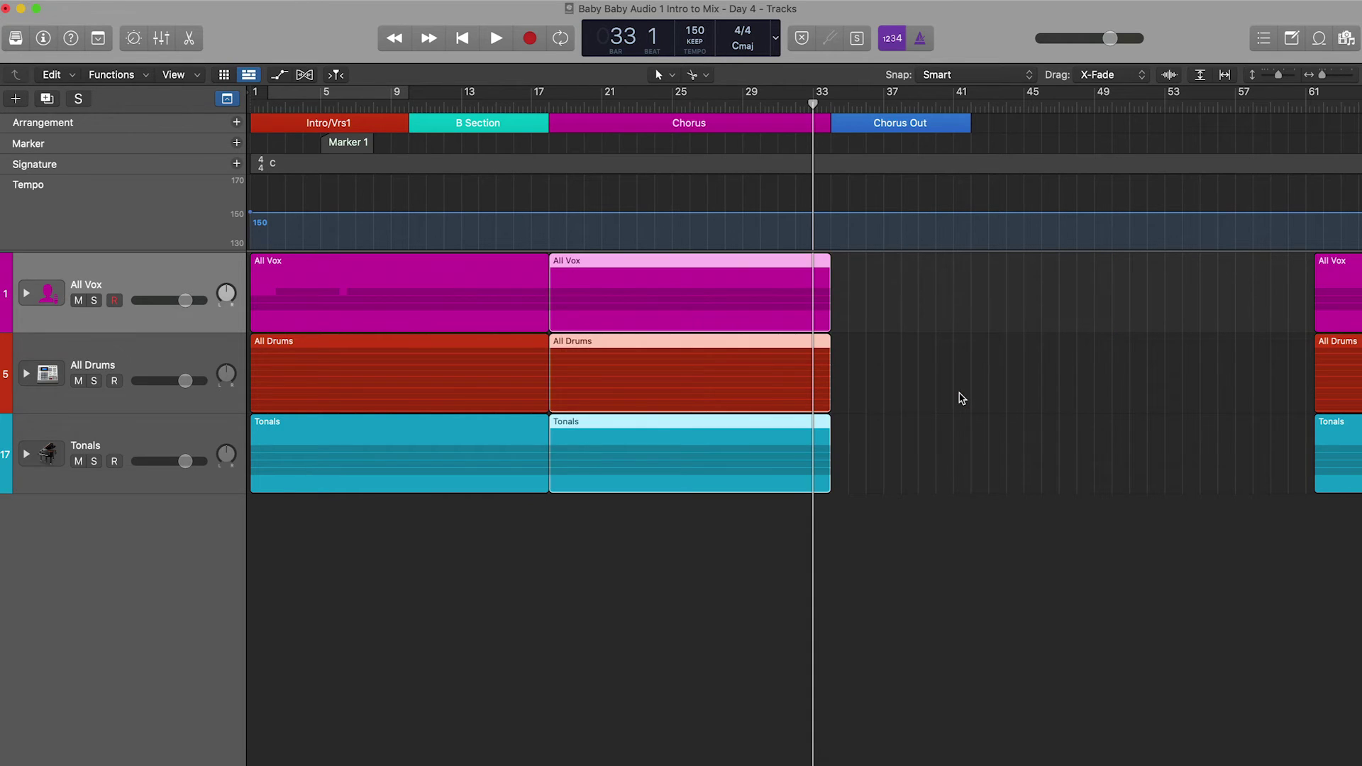
click(962, 398)
drag(863, 307, 711, 468)
drag(600, 362, 878, 382)
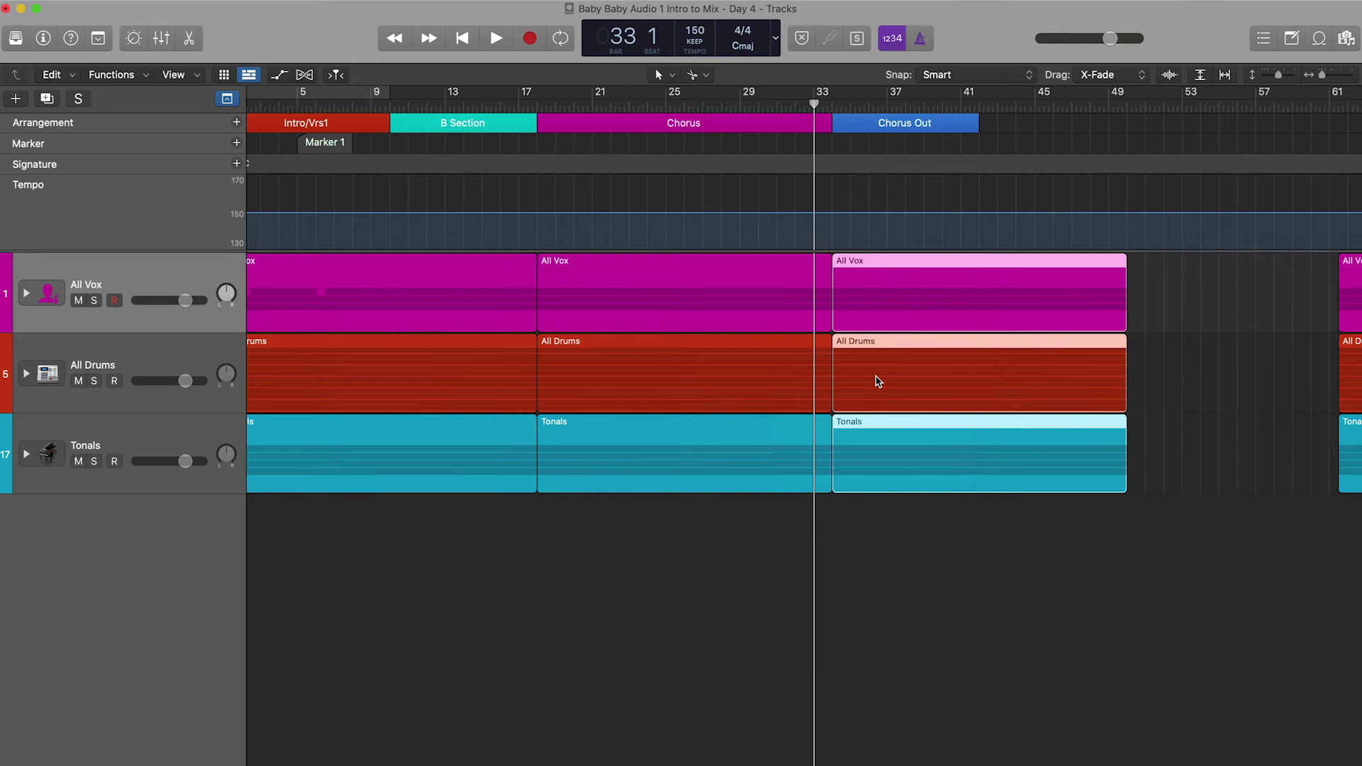
key(super+z)
click(377, 560)
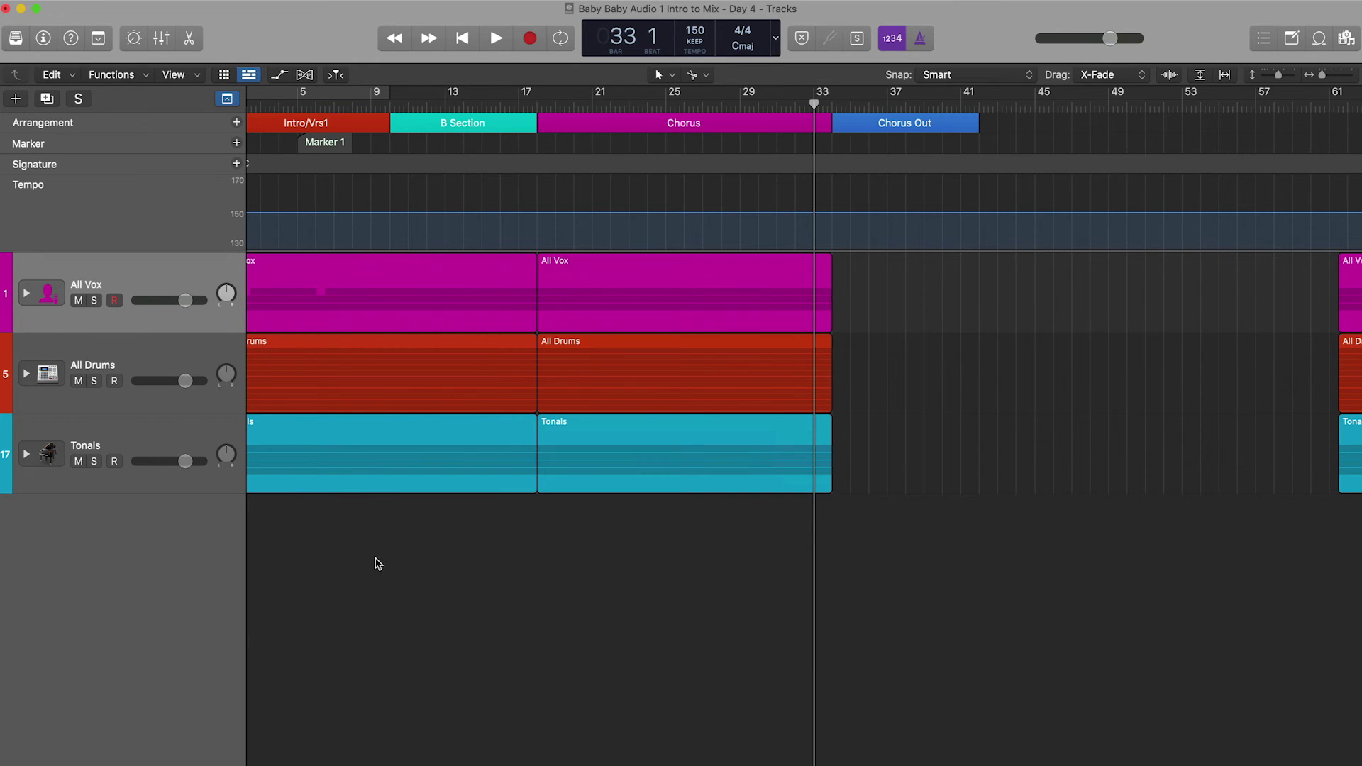
key(z)
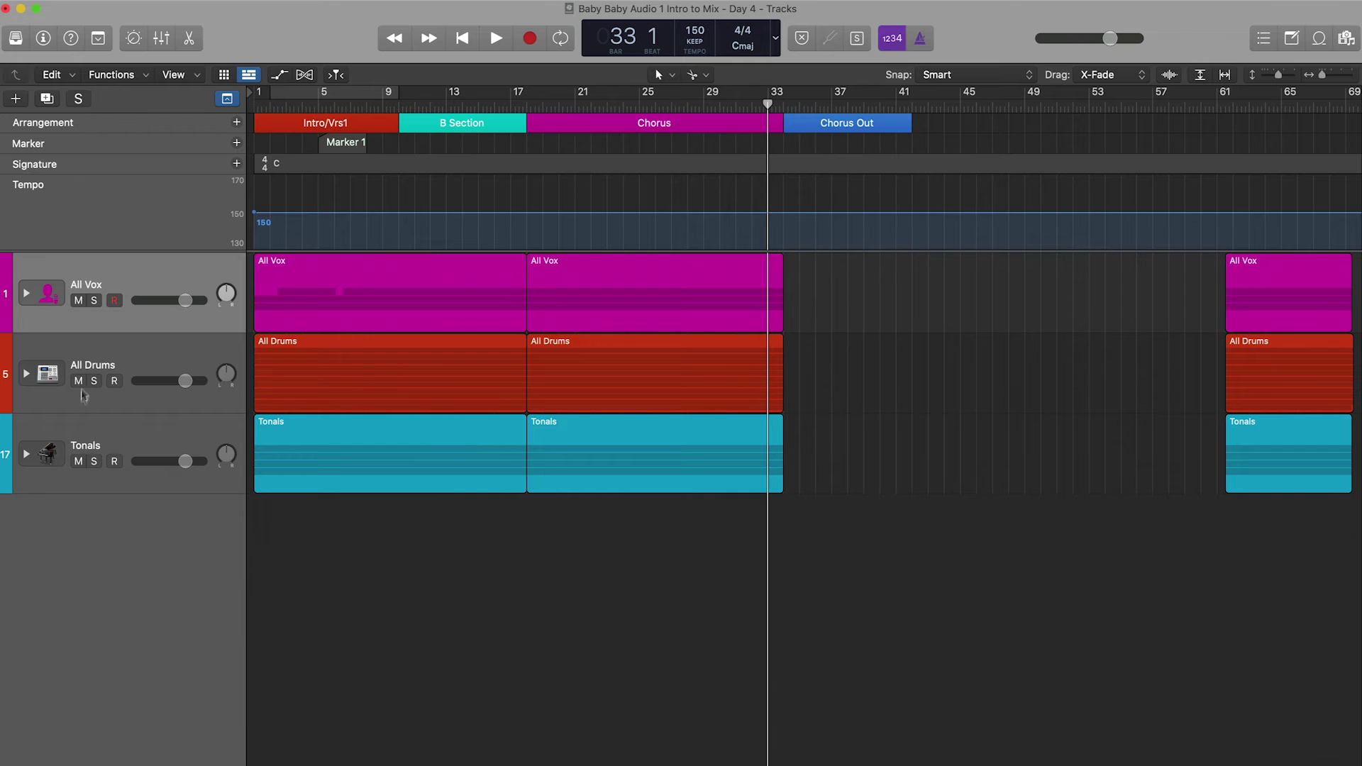
click(27, 455)
Step: Unfold the All Drums and All Vox stacks, shrink track heights two steps, then refold the stacks
click(26, 375)
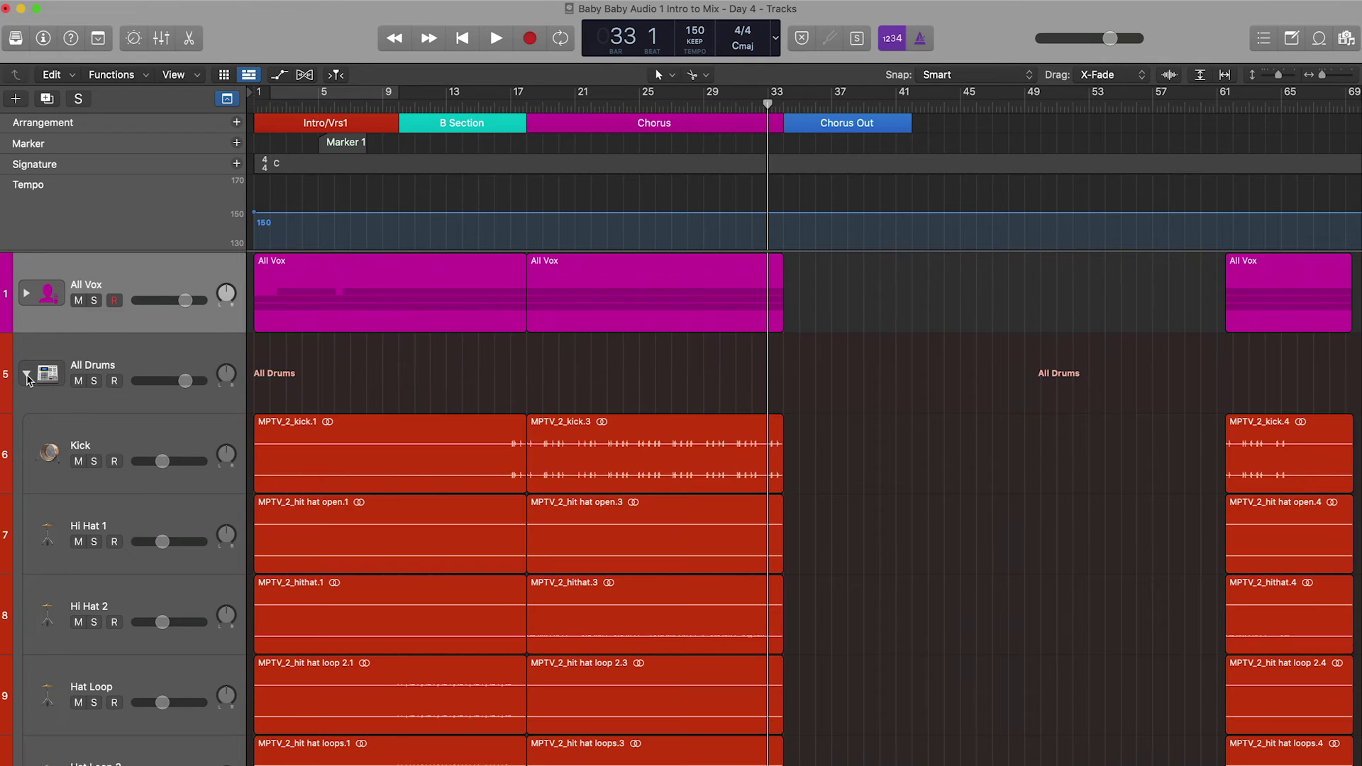
click(27, 295)
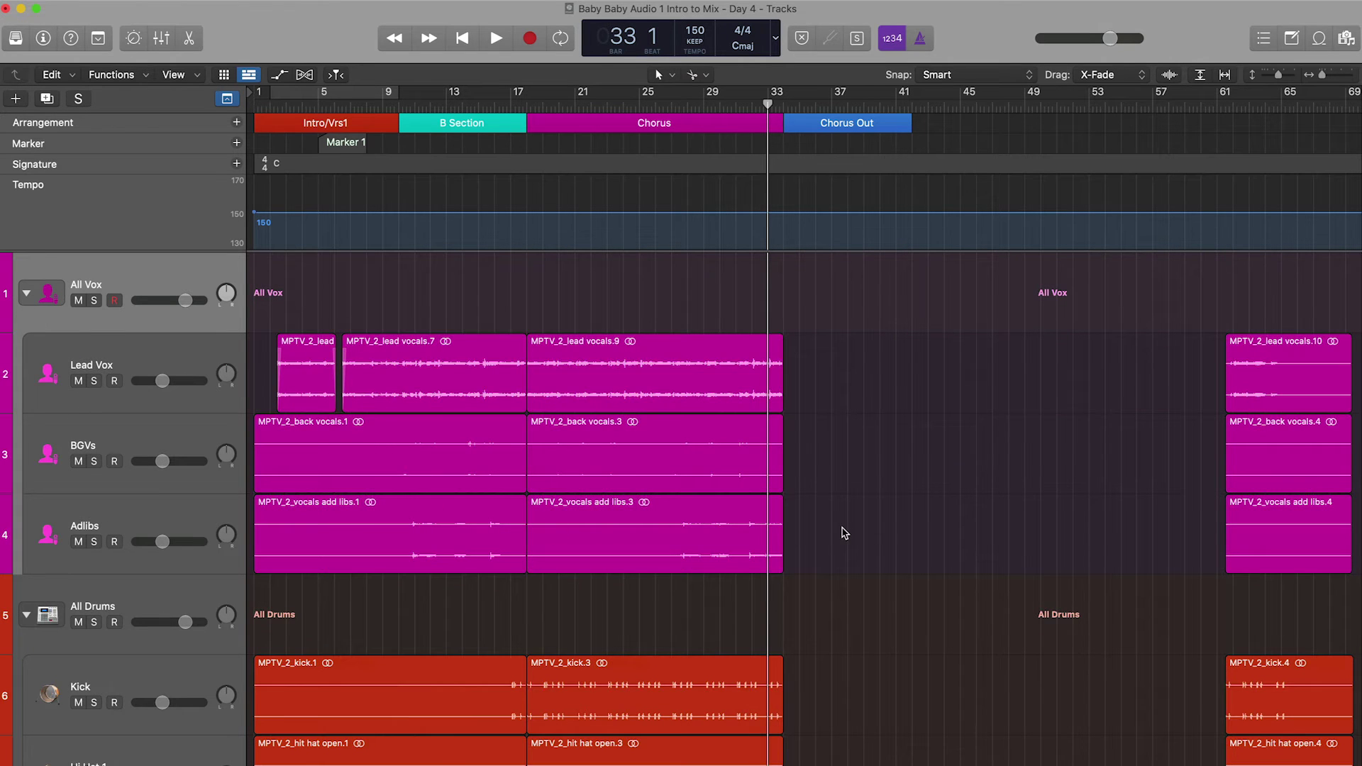
key(super+Up)
key(super+Up)
key(super+Up)
key(super+Up)
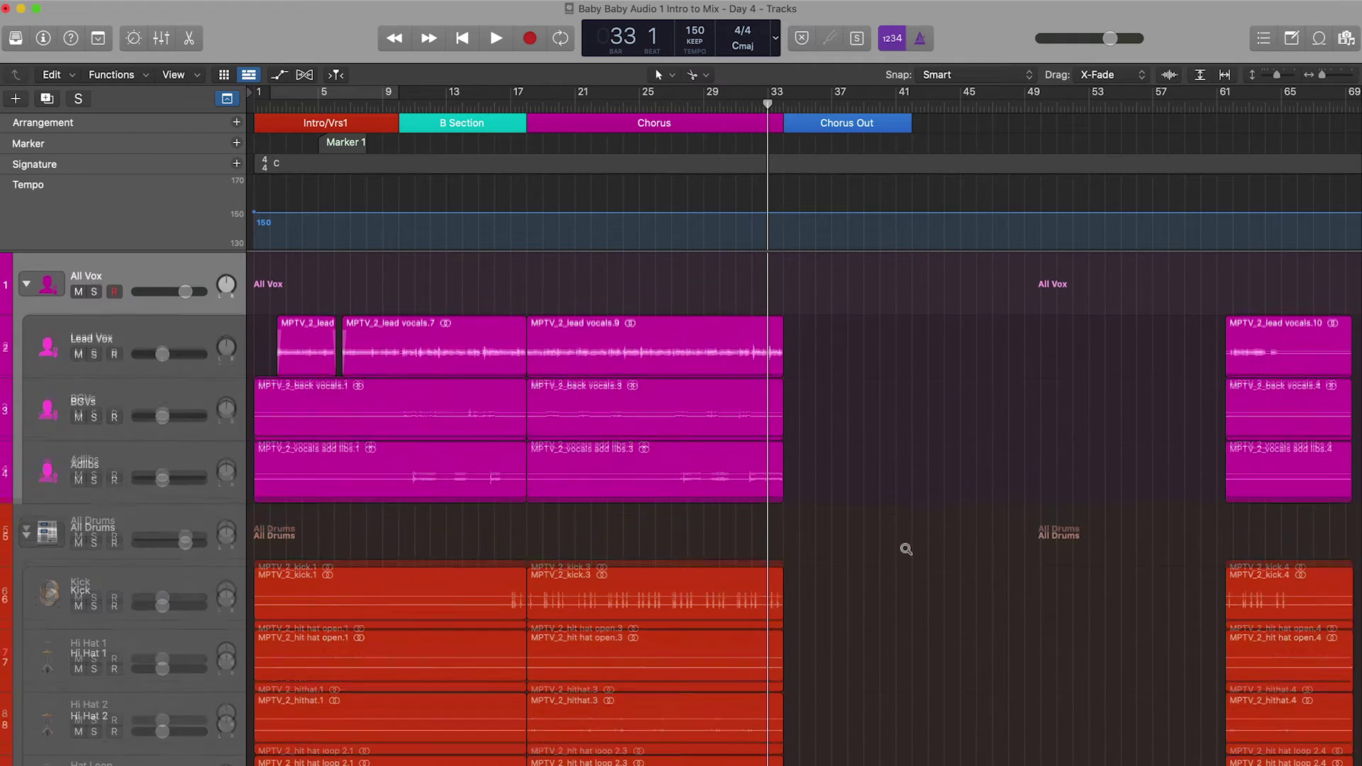
key(super+Up)
click(27, 274)
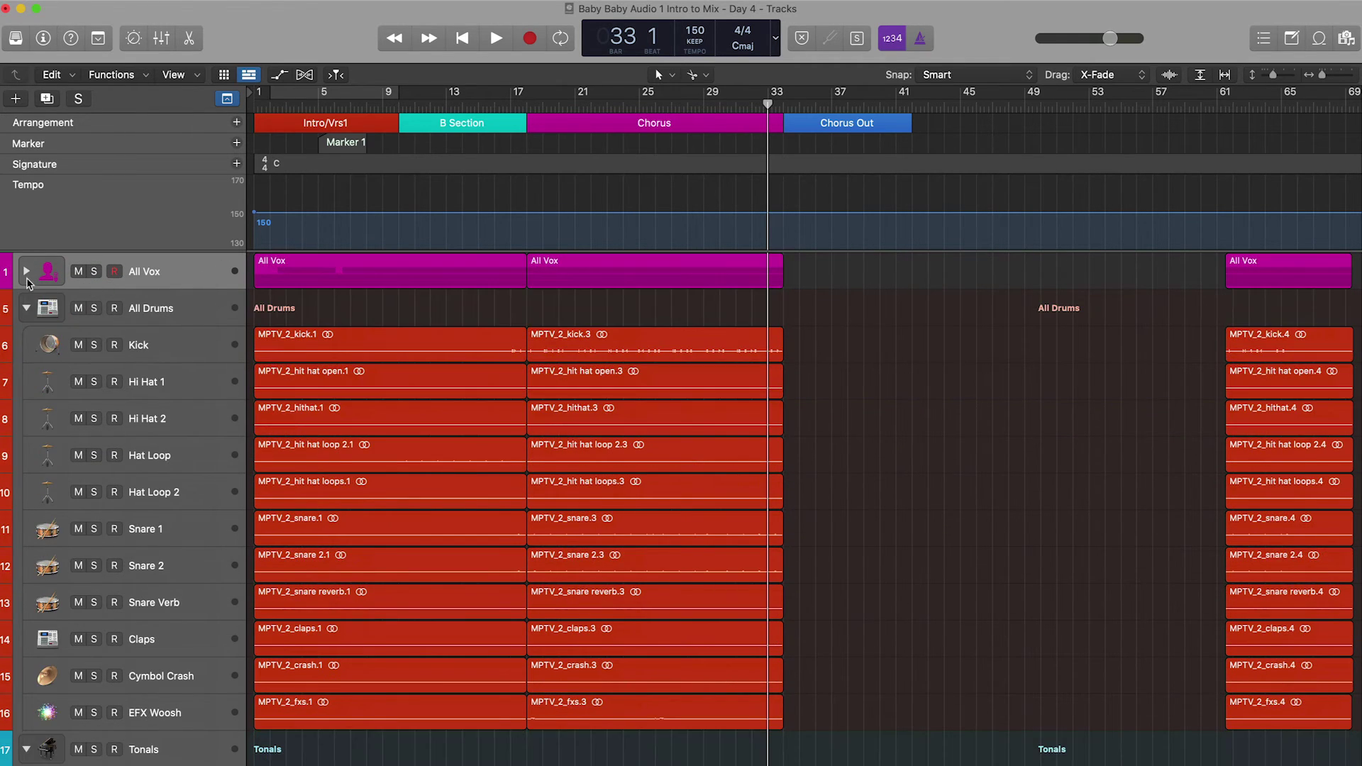
click(27, 309)
click(26, 344)
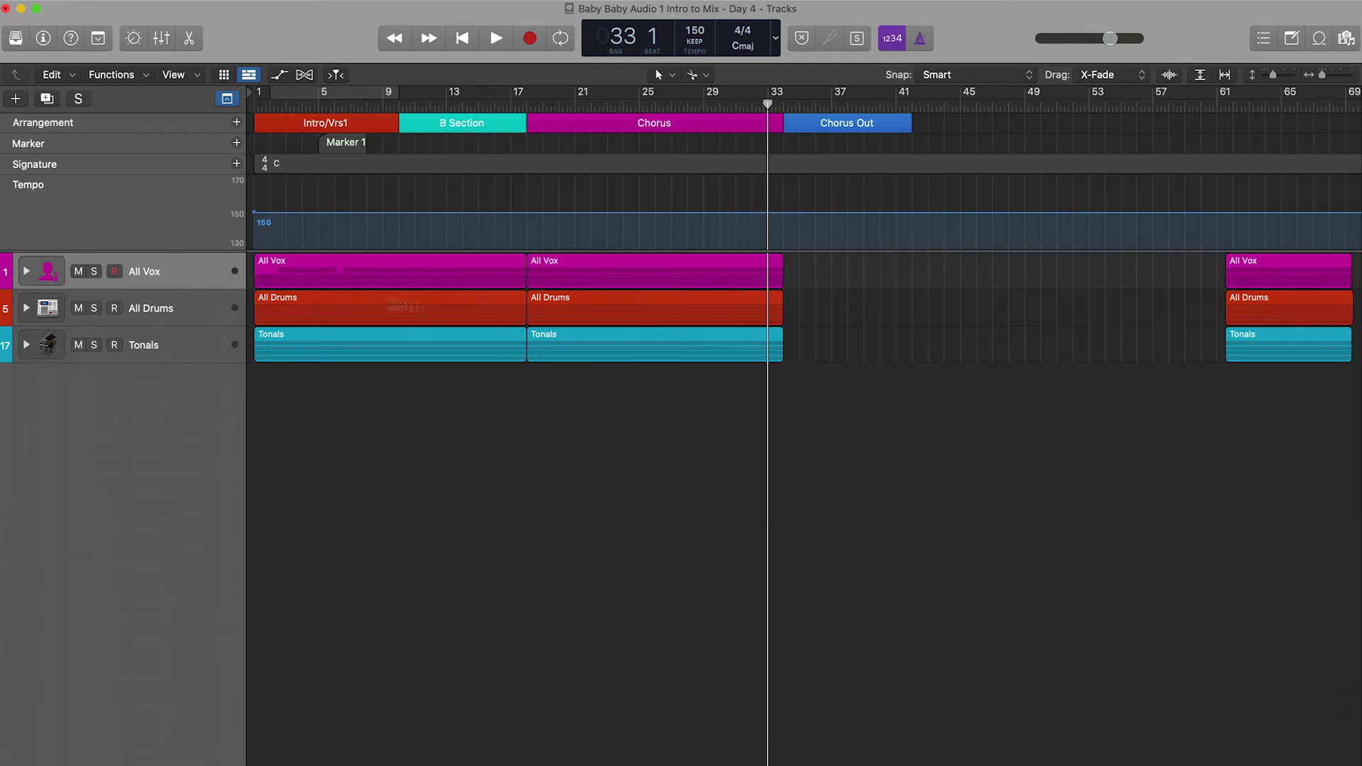
click(26, 345)
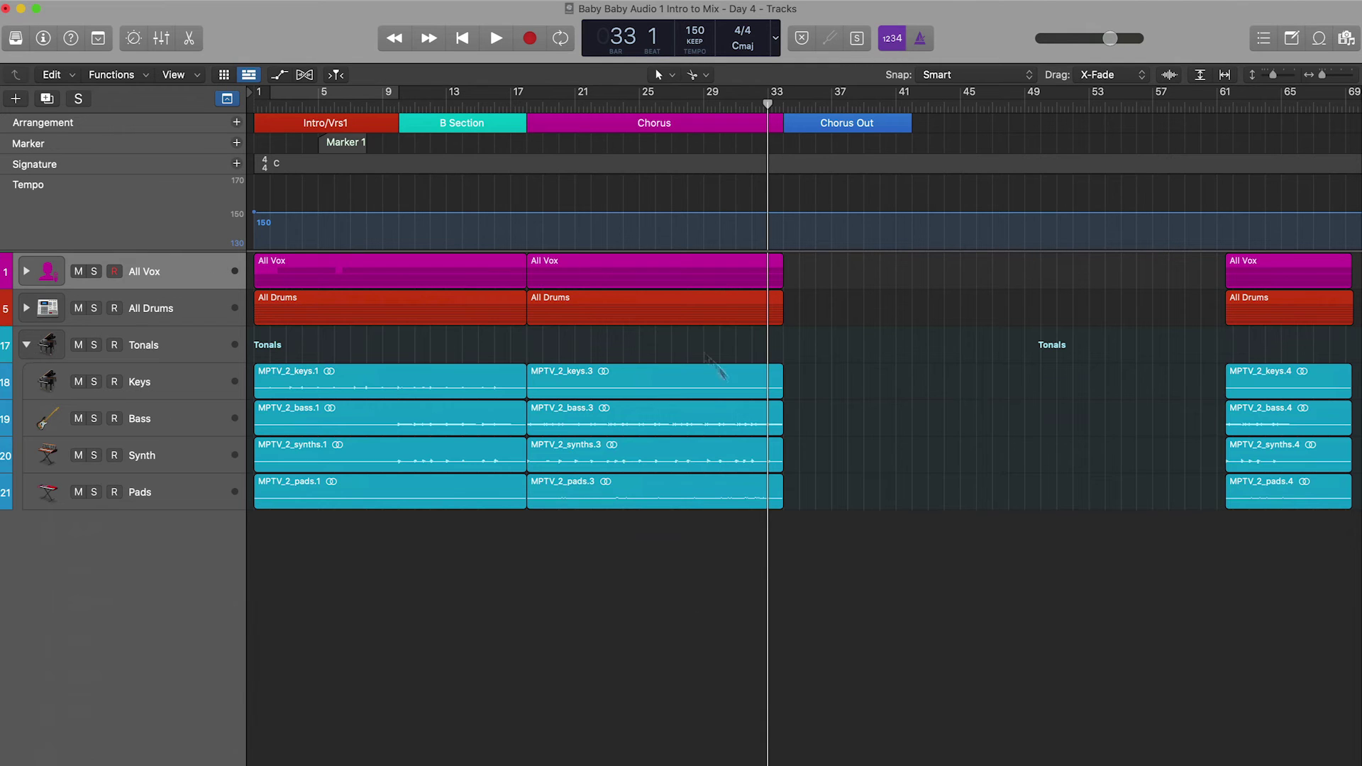
click(26, 345)
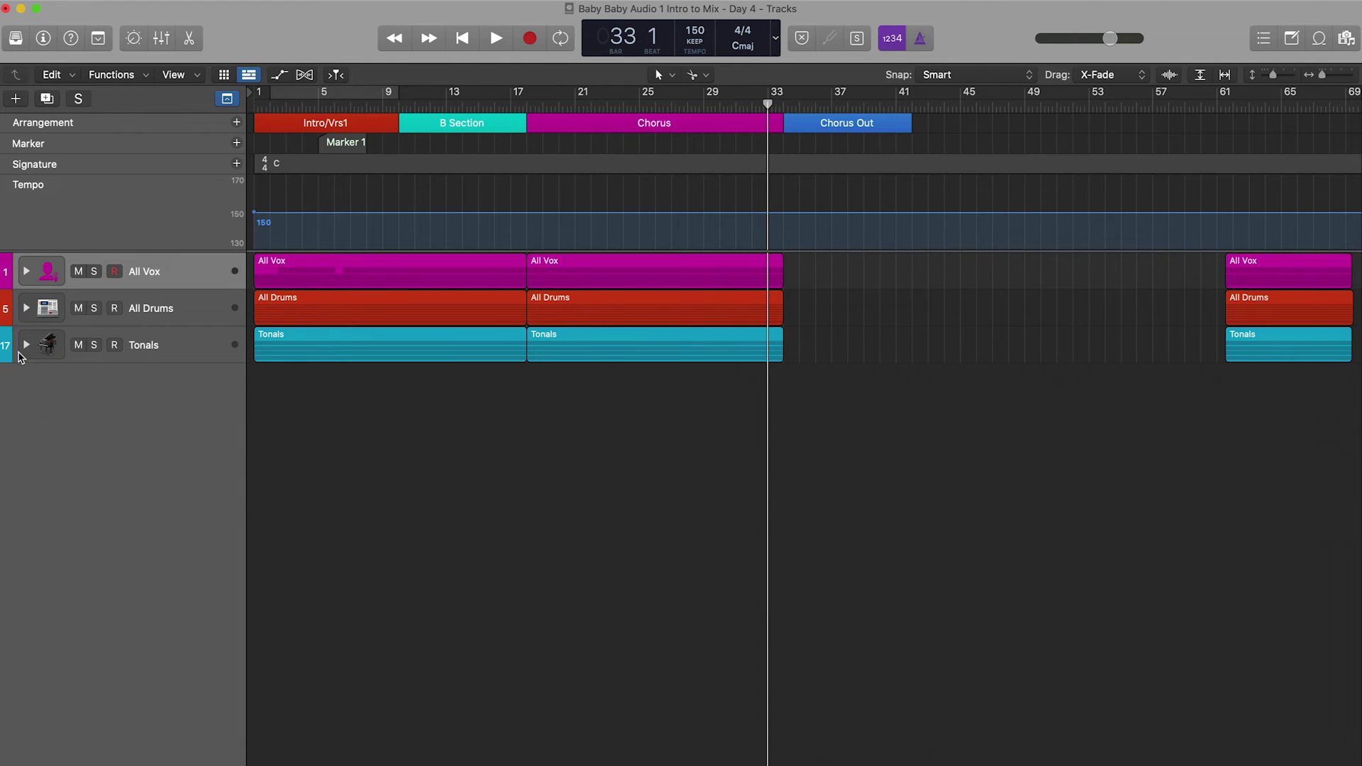
Step: Unfold the Tonals, All Drums and All Vox stacks again and shorten the track rows
click(26, 345)
click(26, 308)
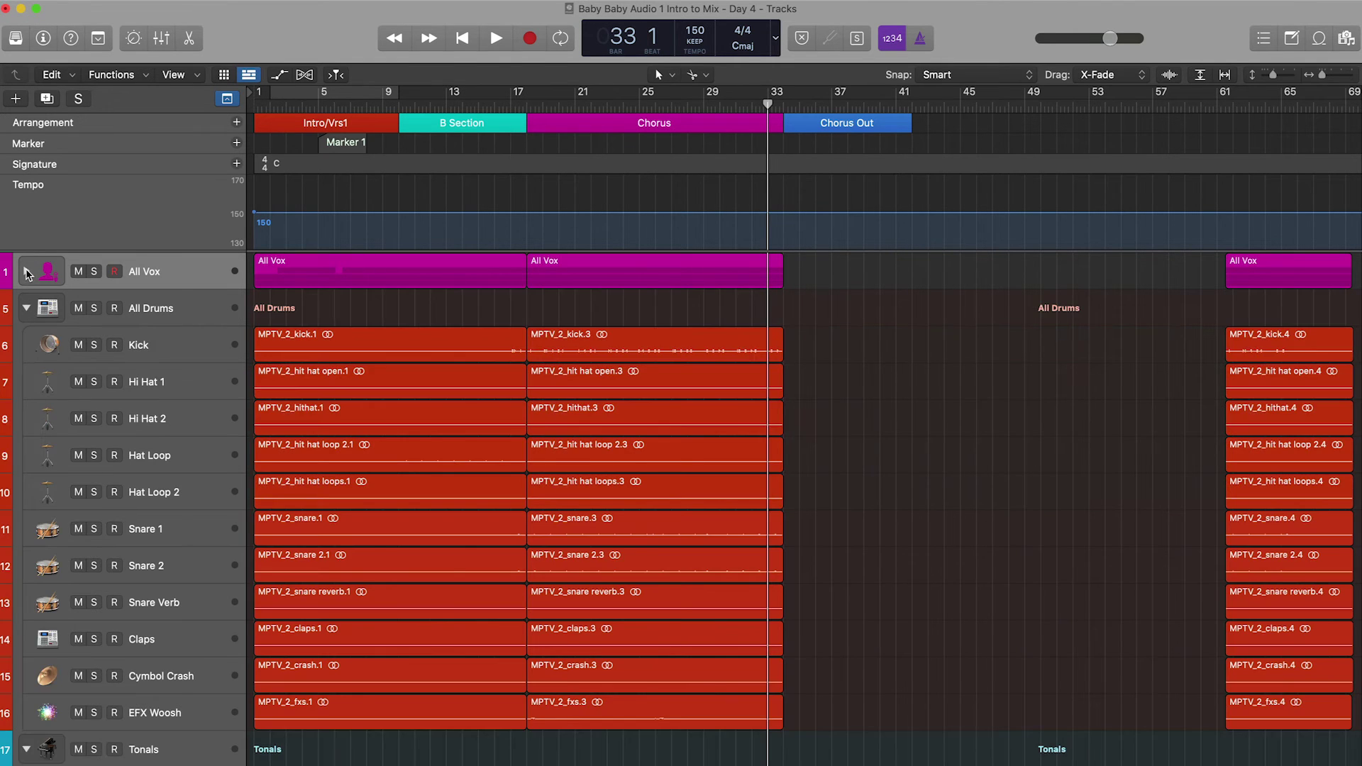
click(26, 272)
drag(1275, 76, 1273, 79)
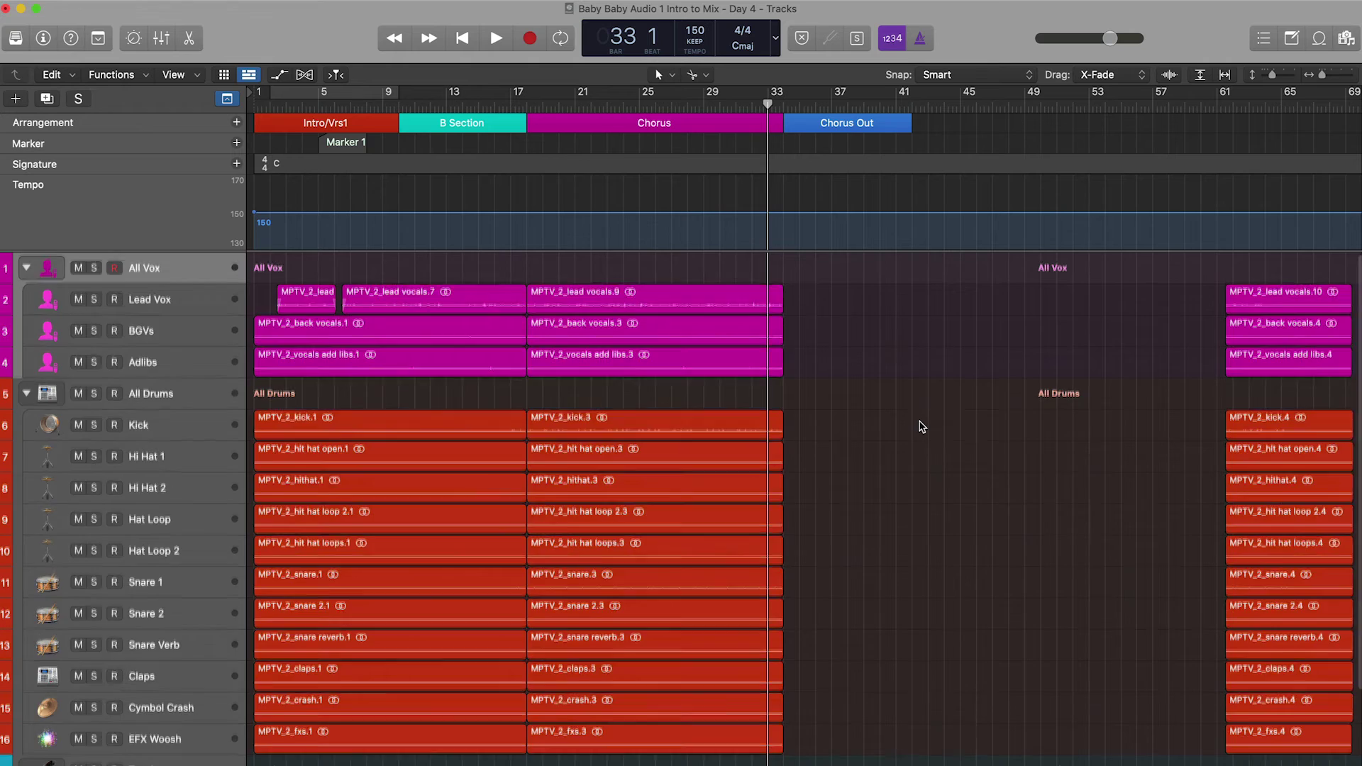
scroll(920, 427, down, 3)
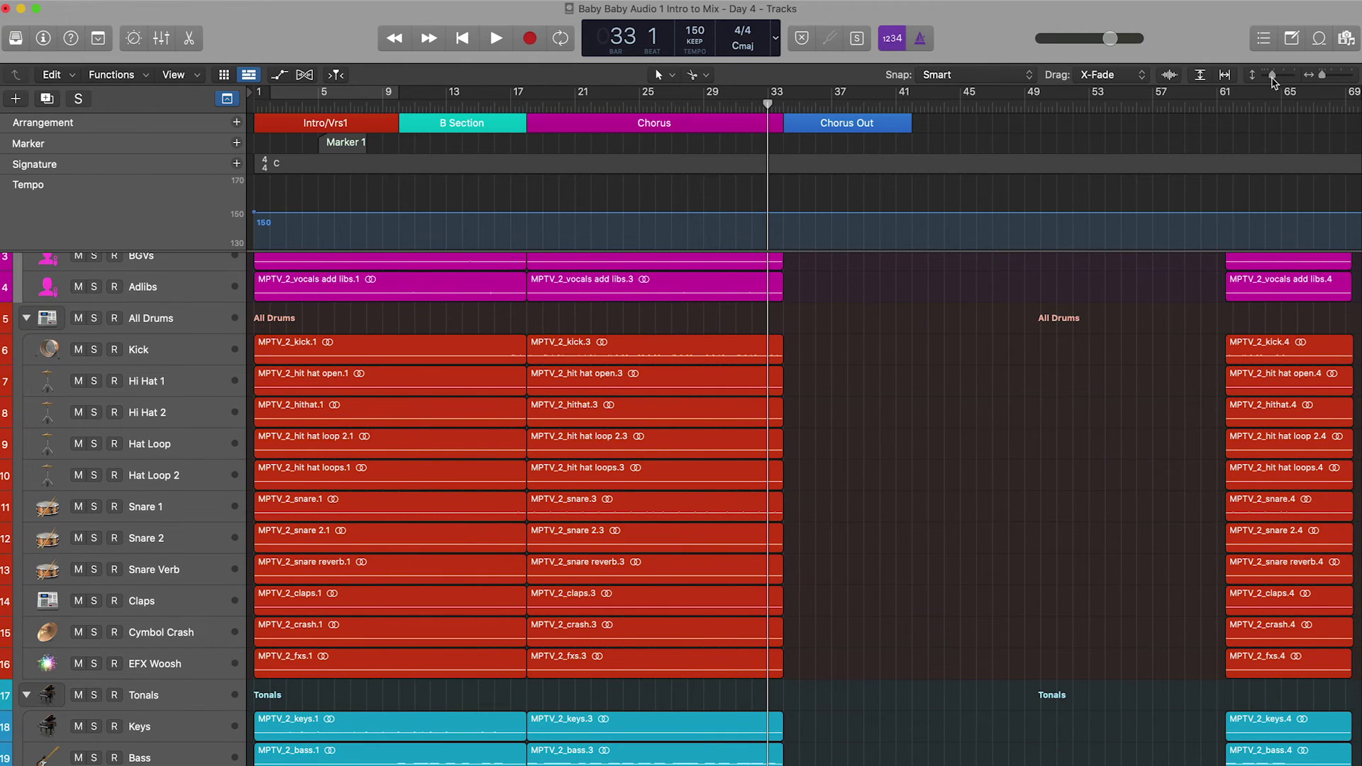
Step: Select all Chorus regions, copy them to bar 34, then undo that copy
drag(1272, 78, 1268, 78)
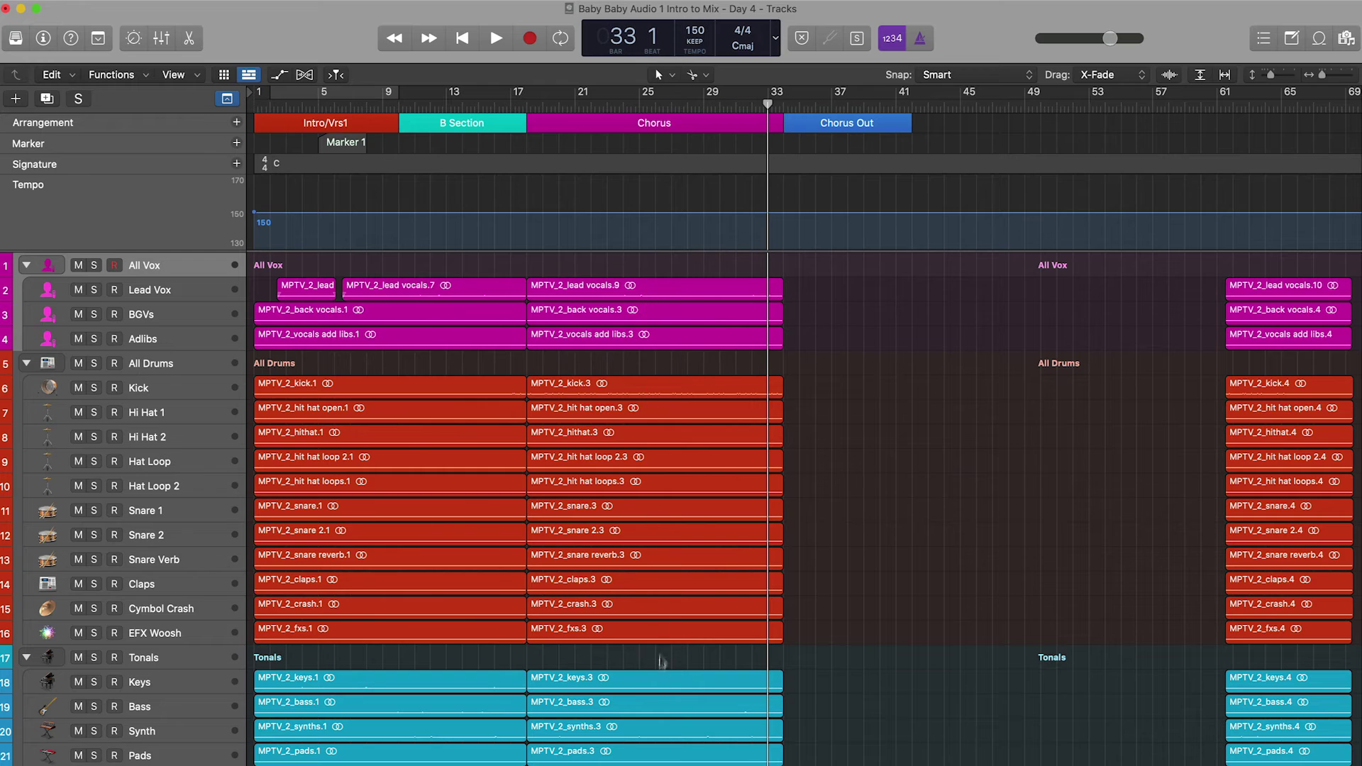
drag(812, 292, 607, 765)
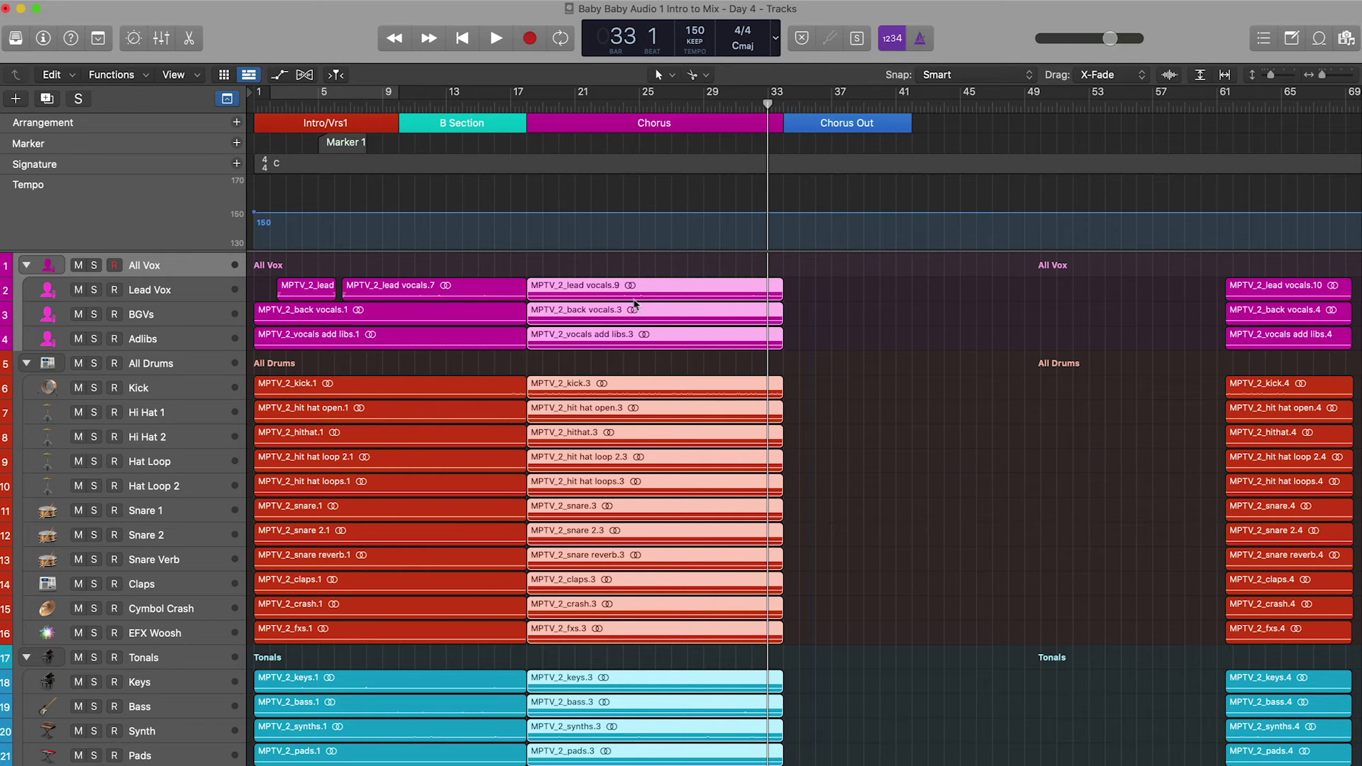
drag(606, 296, 860, 311)
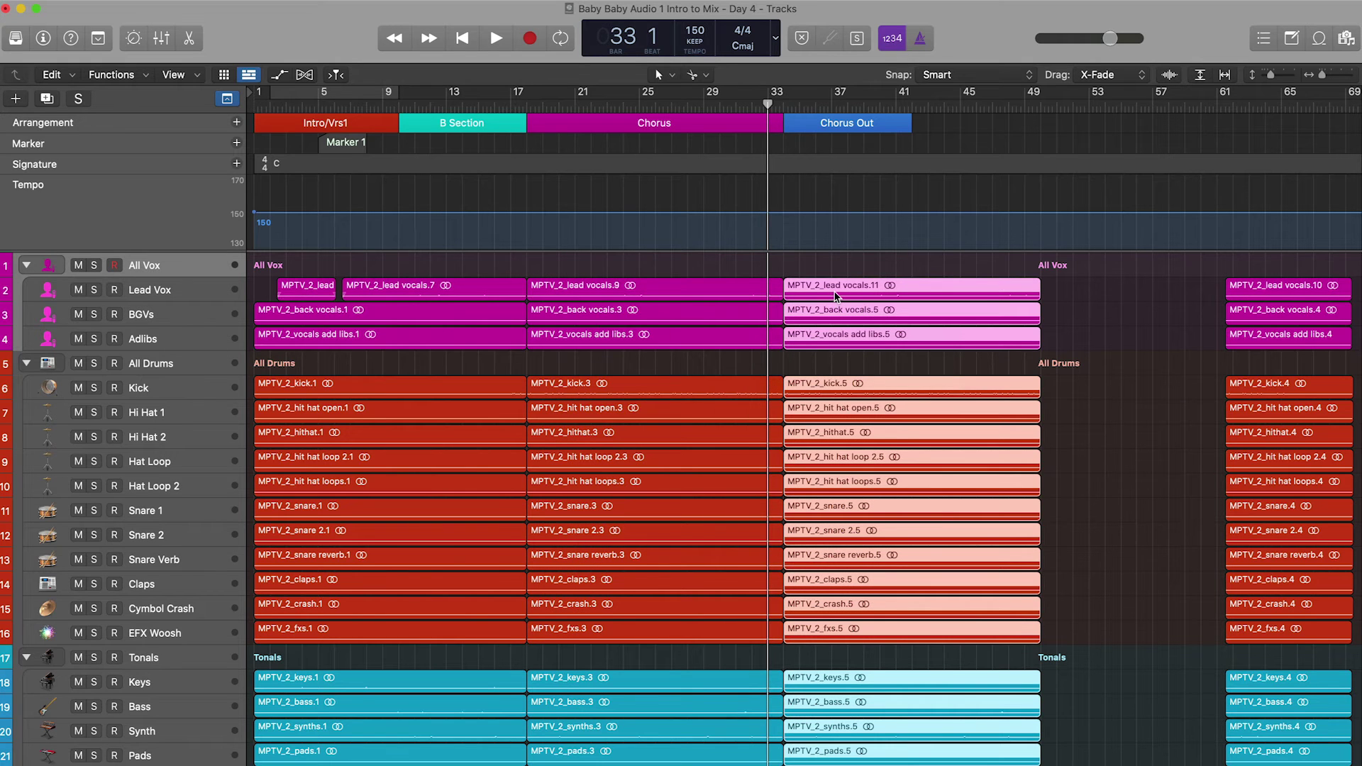
scroll(836, 297, right, 1)
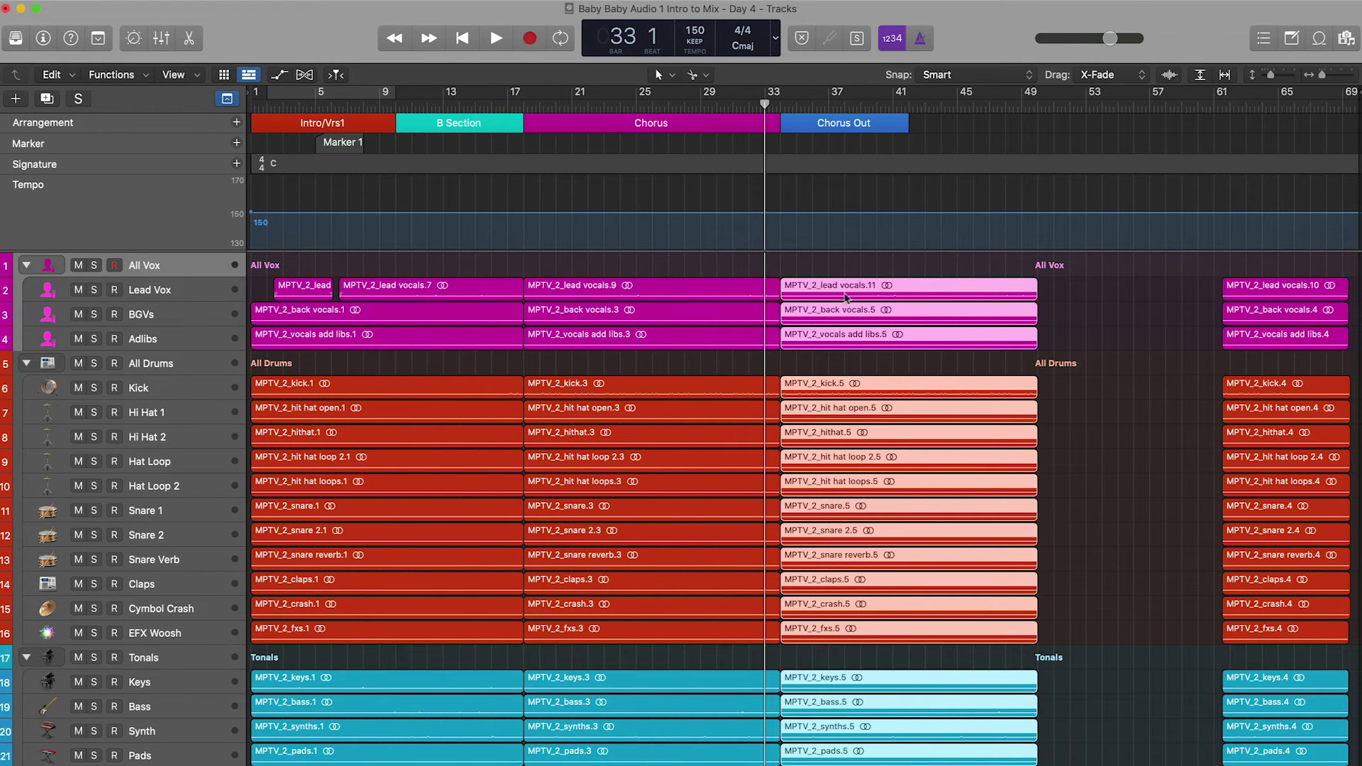
key(super+z)
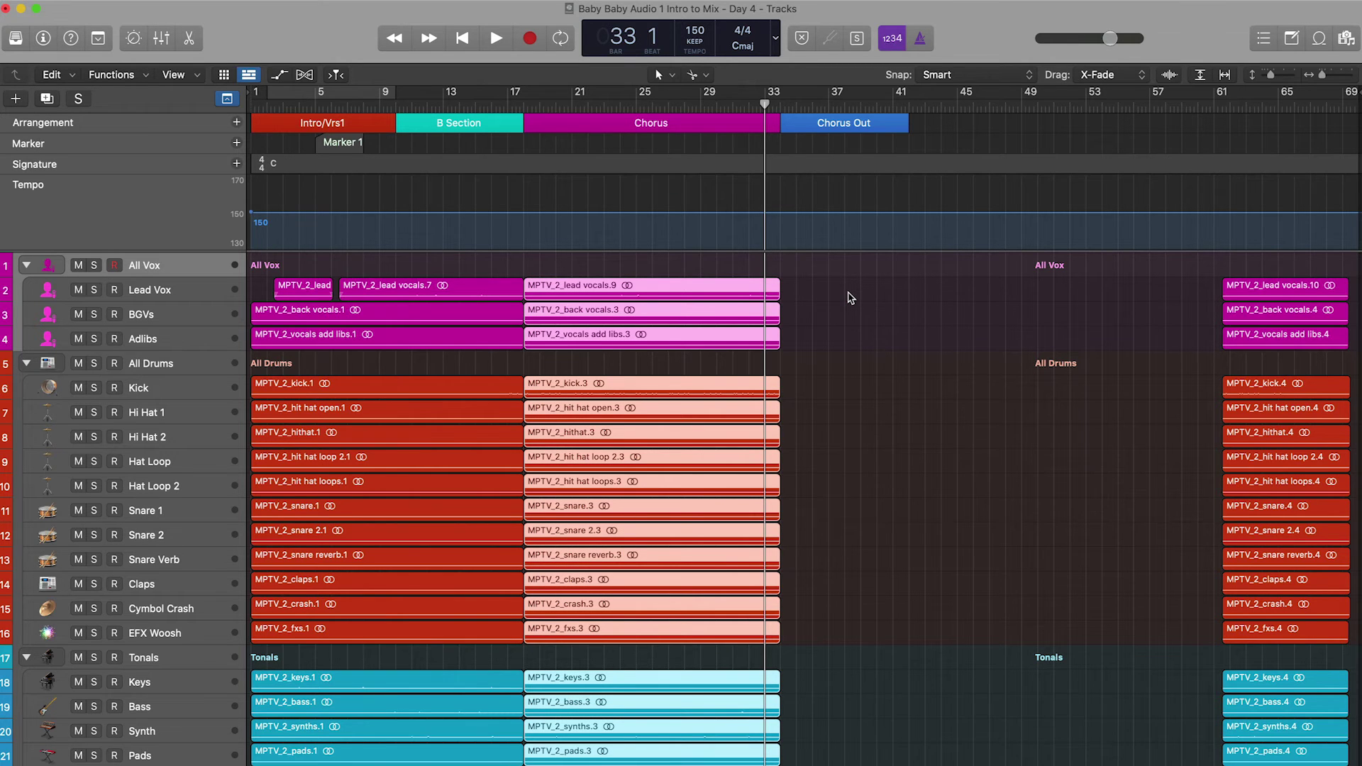
scroll(875, 352, up, 5)
scroll(875, 352, down, 3)
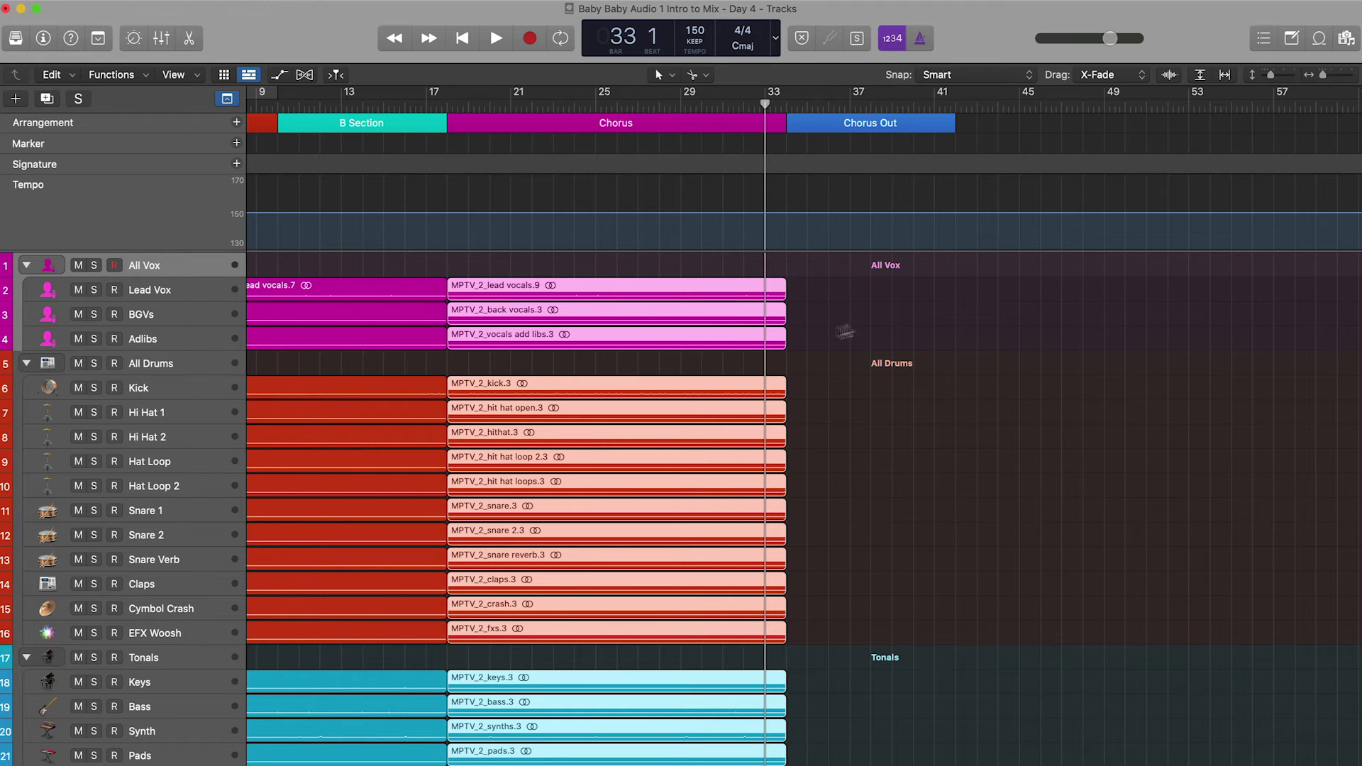
Step: Repeat the selected Chorus regions with Cmd+R so a copy fills bars 34 to 49, checking by playback
key(space)
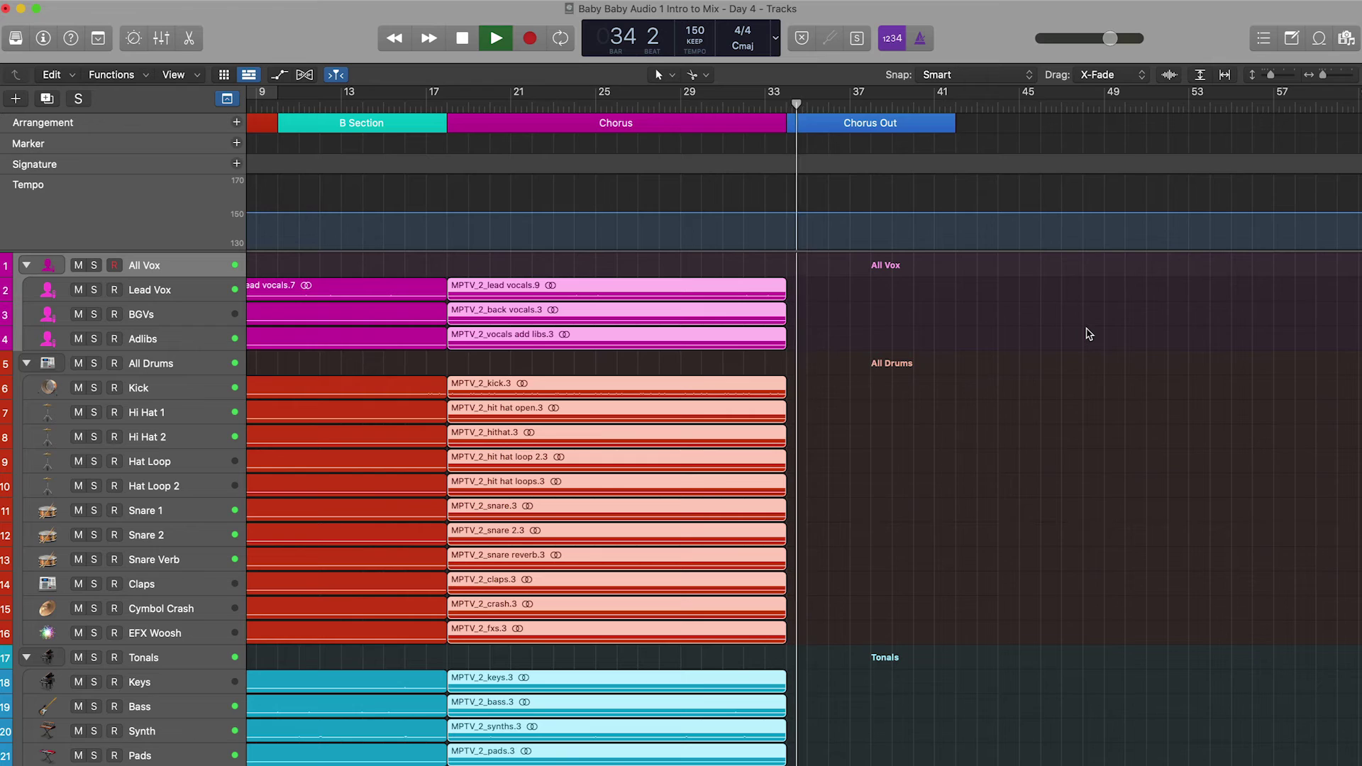
key(space)
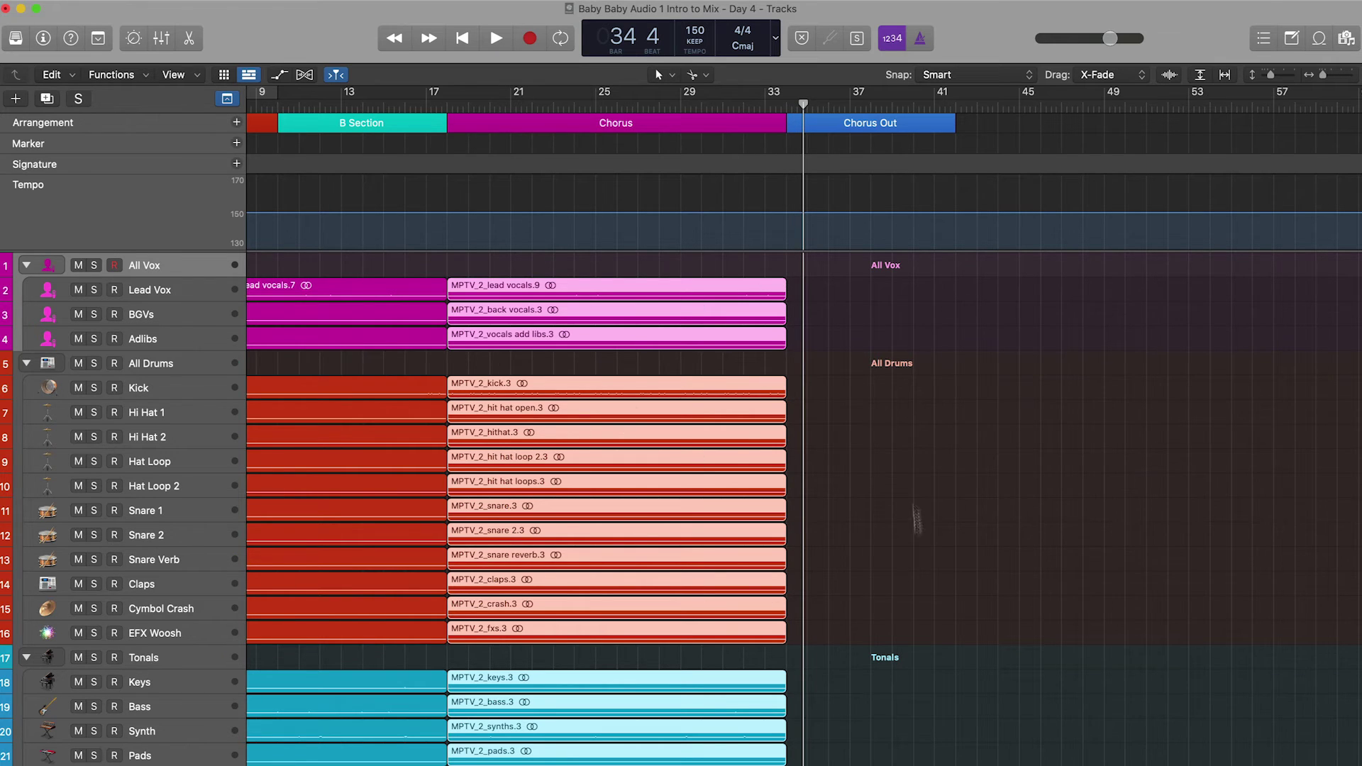
key(super+r)
key(space)
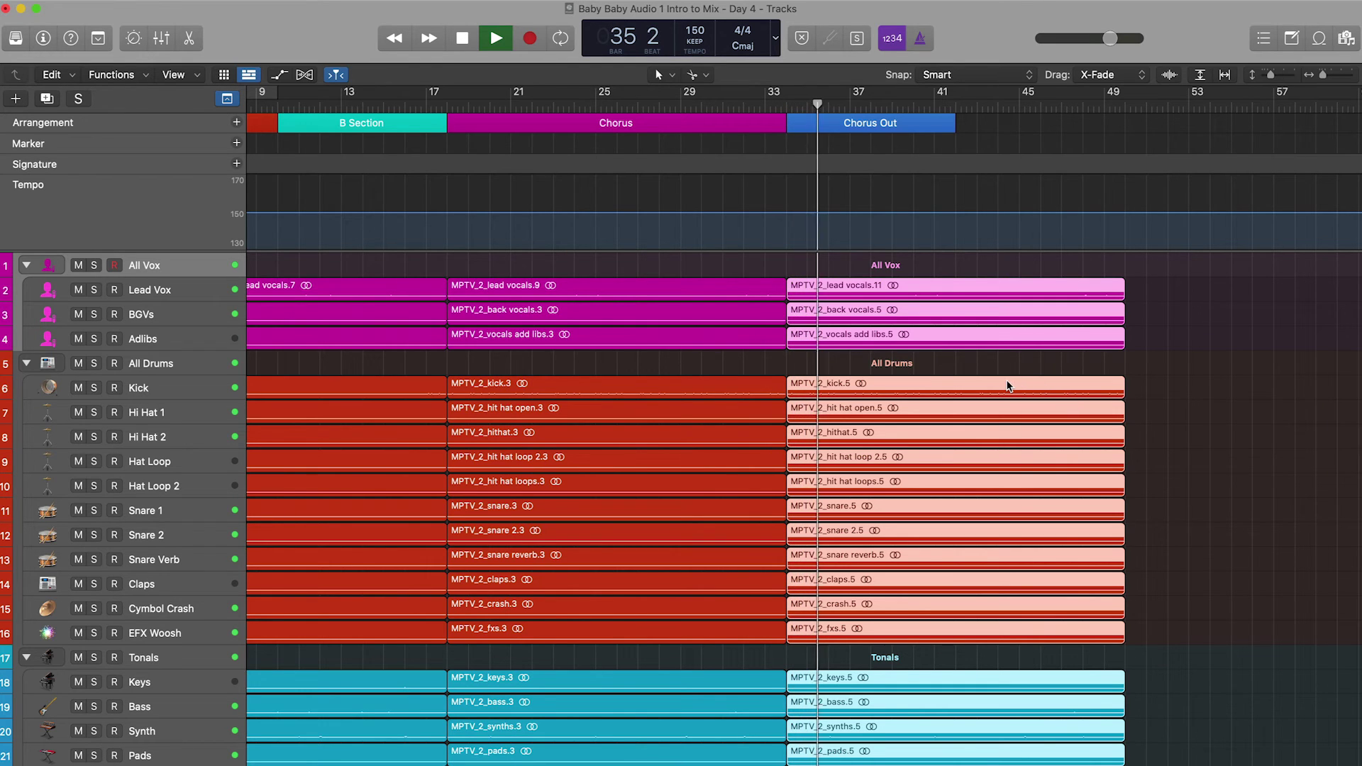
key(space)
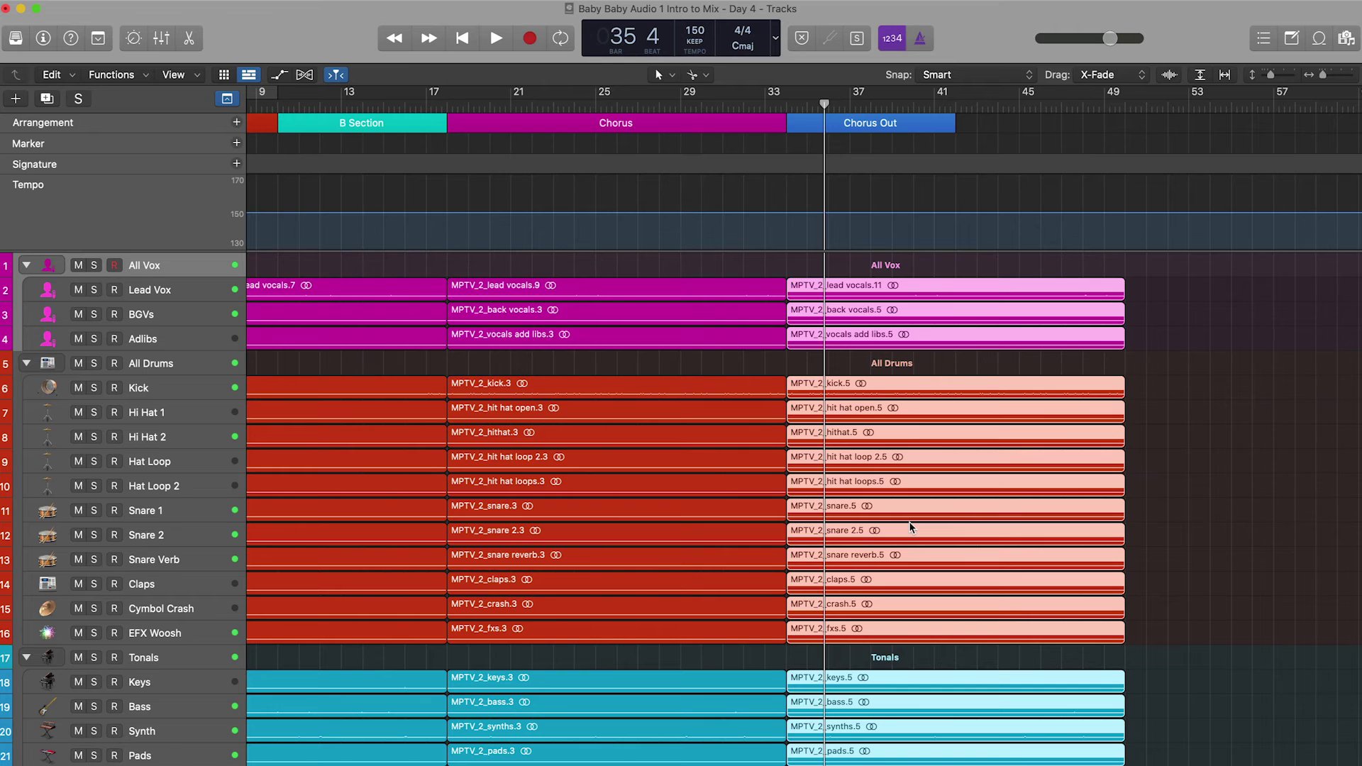
key(super+Left)
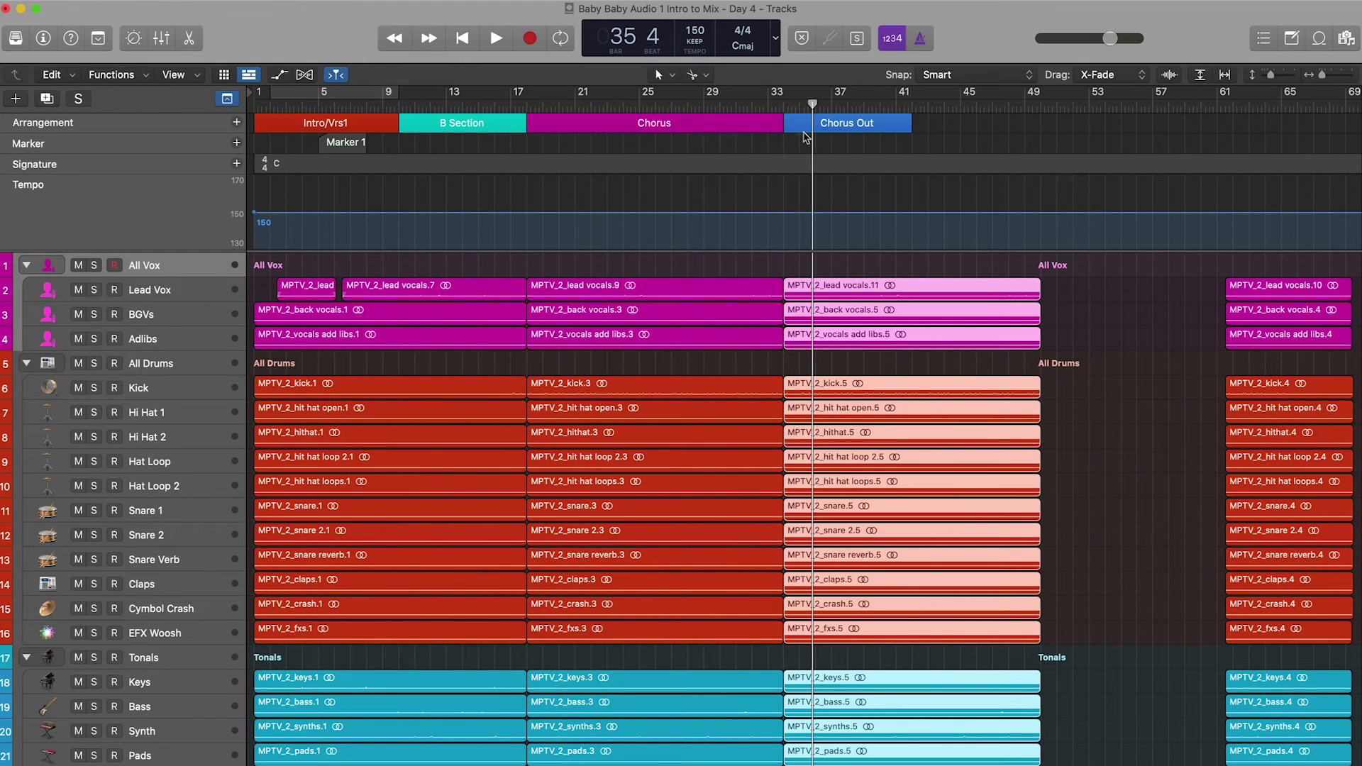
Step: Select the bar 61 regions, undo an attempt to move them earlier, and clear the selection
click(778, 124)
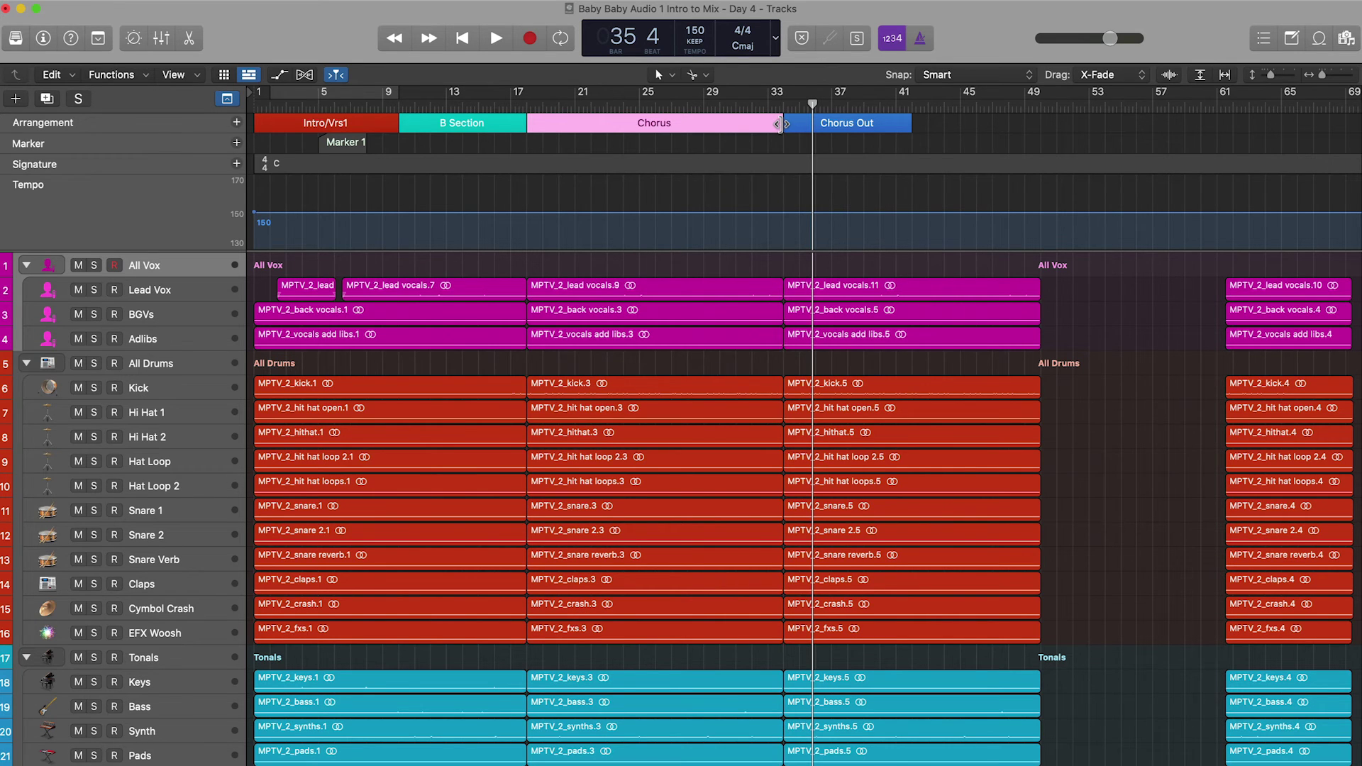
mouse_move(1140, 286)
mouse_down()
mouse_move(1280, 461)
mouse_move(1284, 759)
mouse_up()
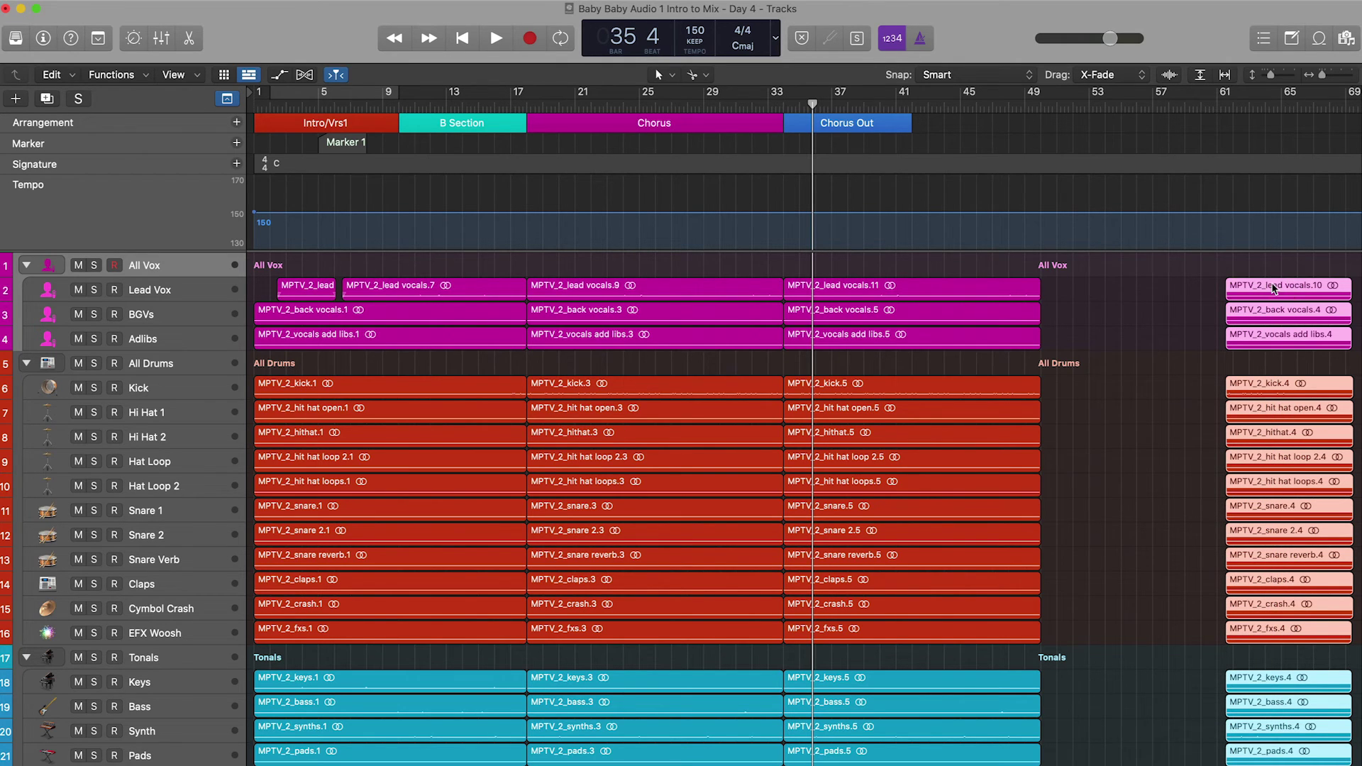
drag(1280, 287, 1261, 713)
key(super+z)
click(1169, 297)
click(1073, 454)
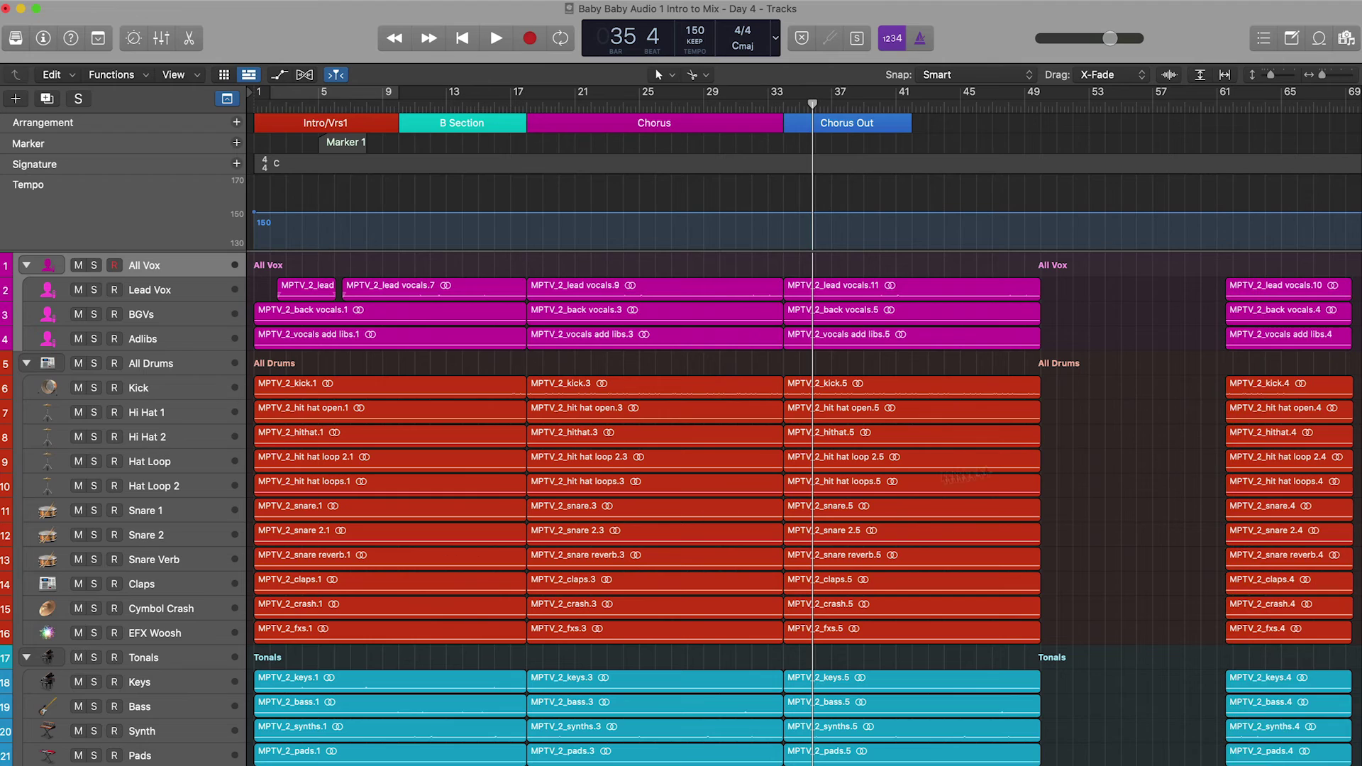
Step: Collapse the Tonals, All Drums and All Vox folder tracks
click(27, 658)
click(26, 364)
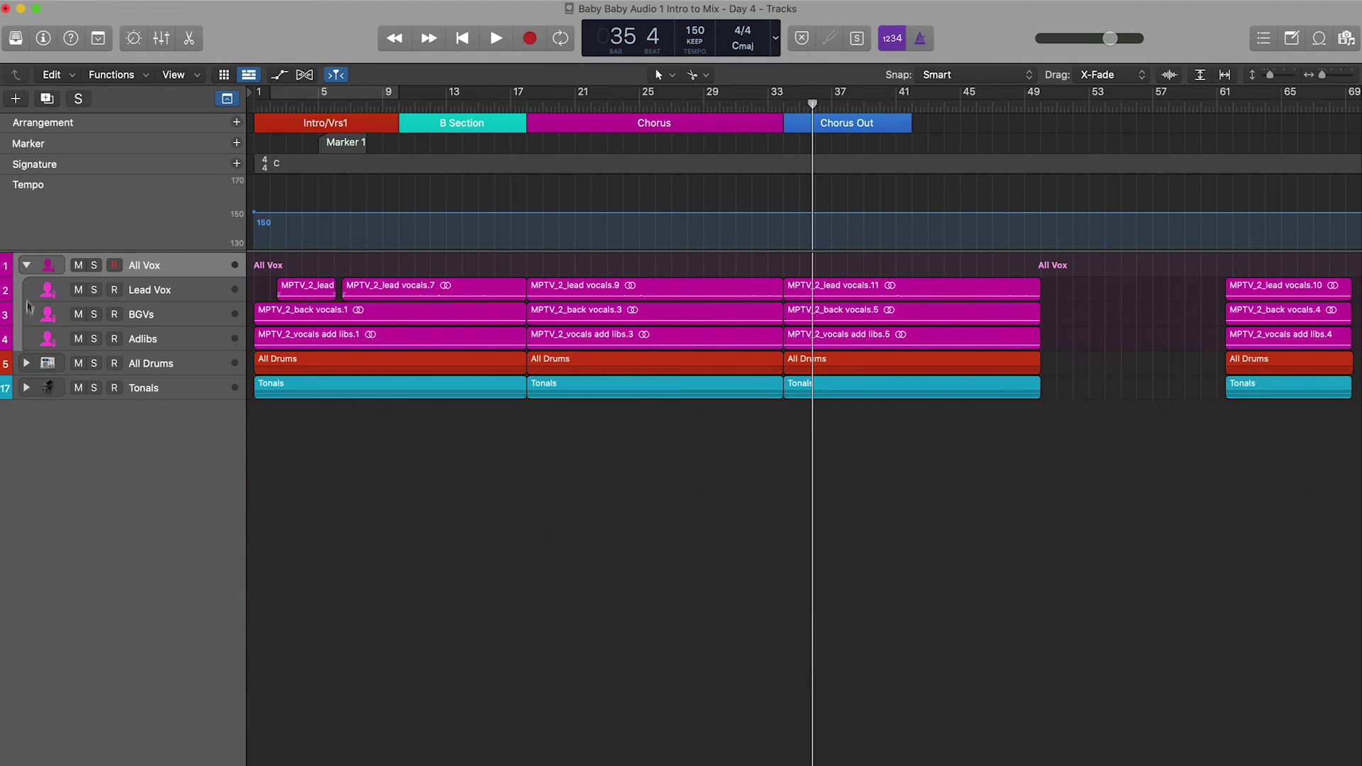
click(27, 267)
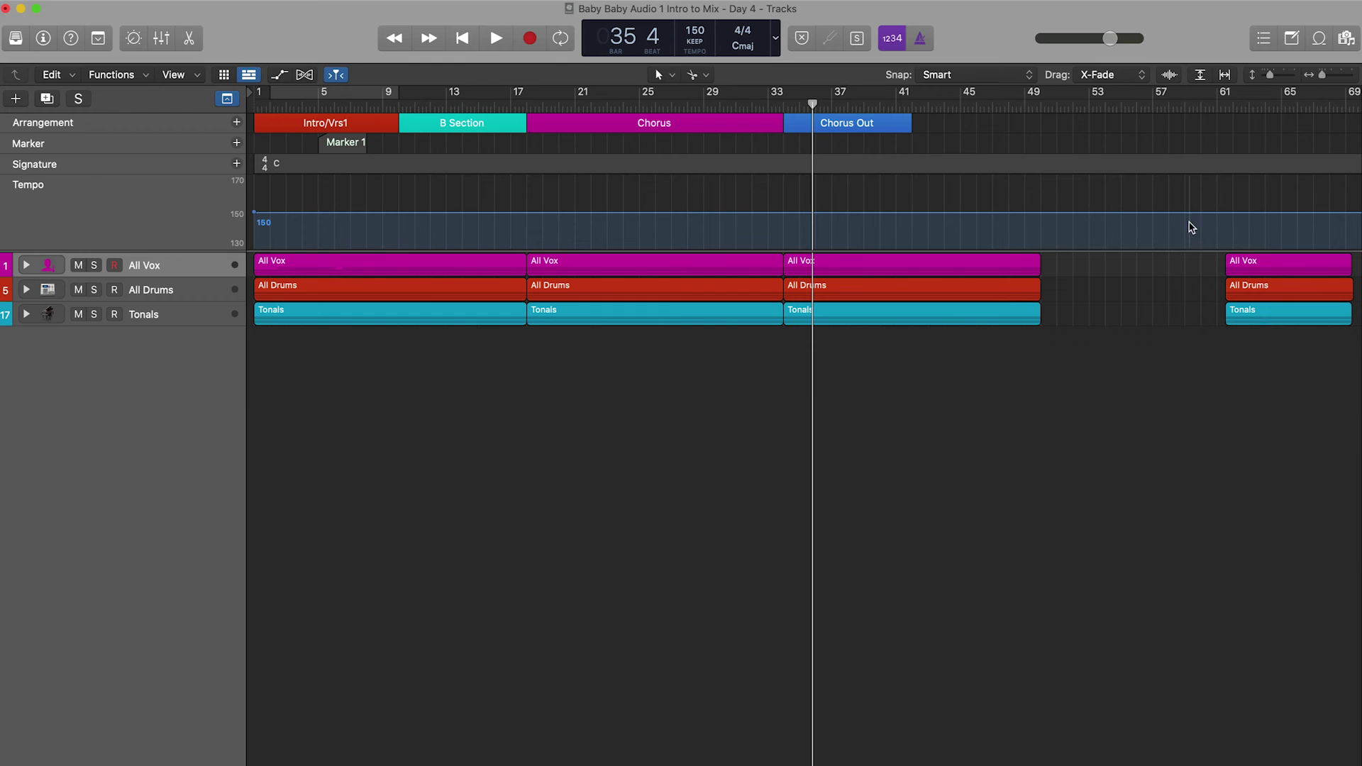
Step: Move the bar 61 regions to bar 49, end Chorus Out at bar 49, and add a red Outro section
drag(1262, 366, 1105, 275)
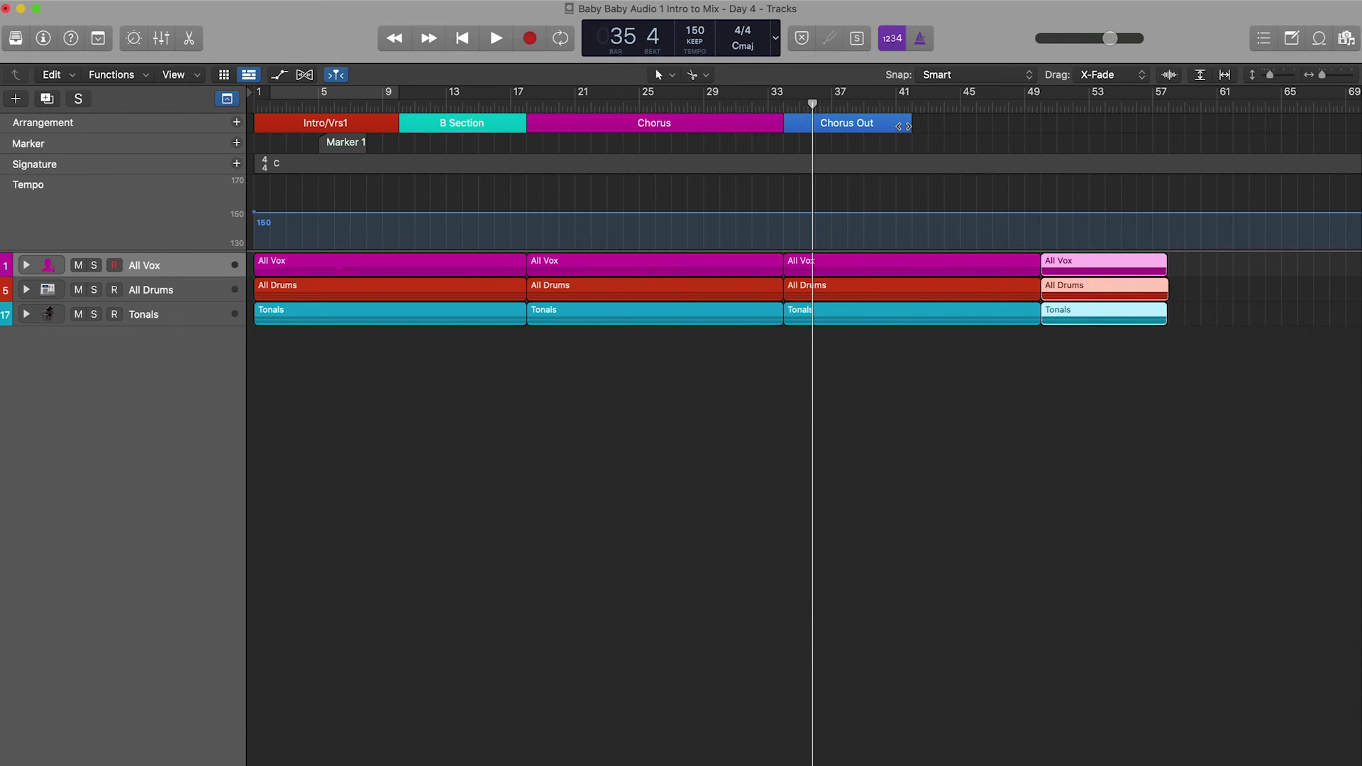
drag(907, 125, 1040, 137)
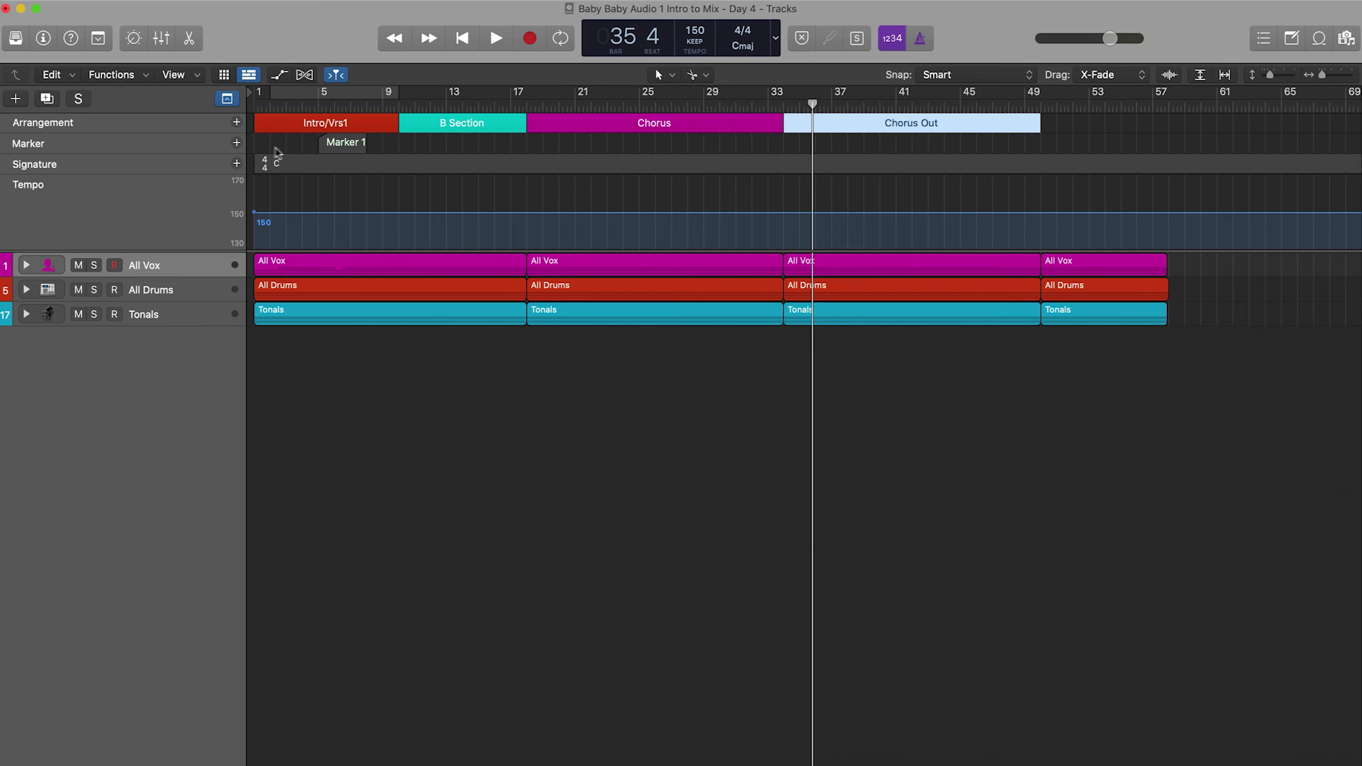
click(237, 122)
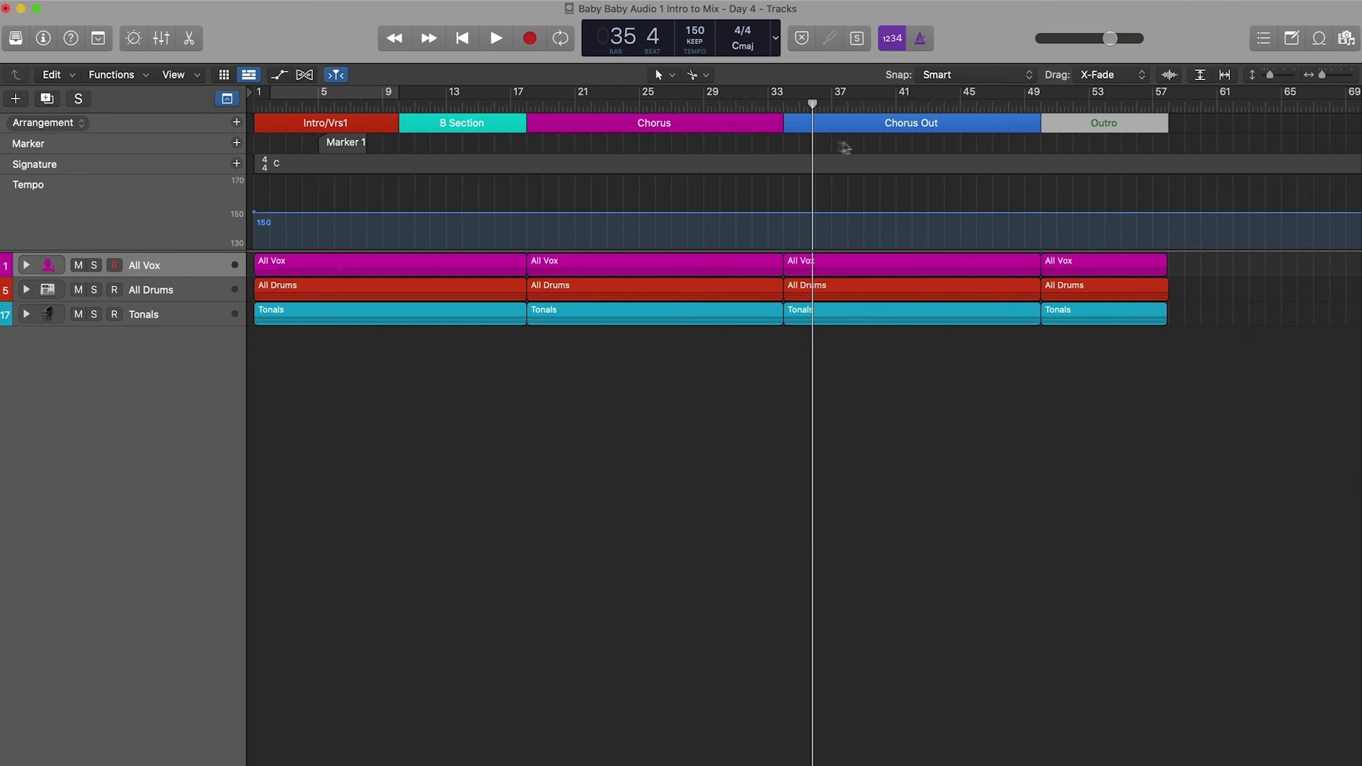
click(1104, 126)
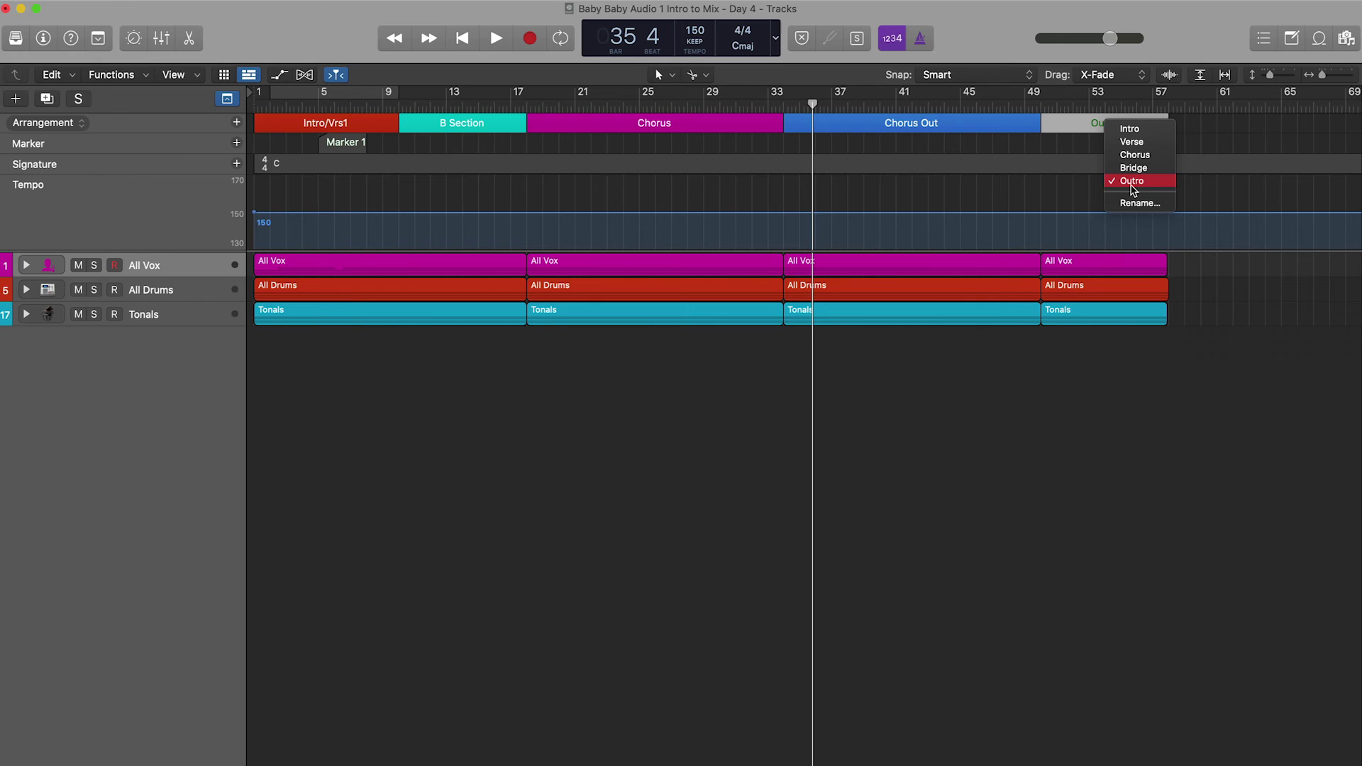
click(1067, 153)
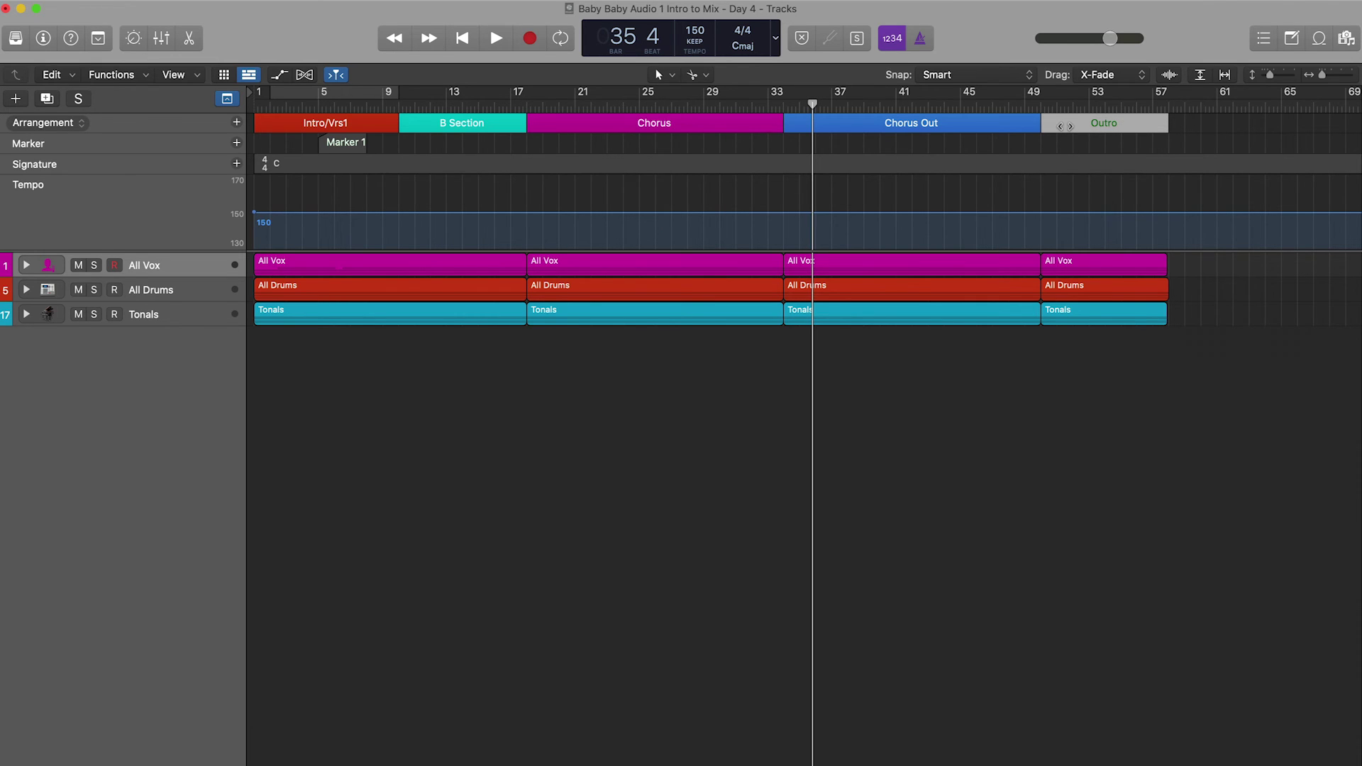
click(1066, 126)
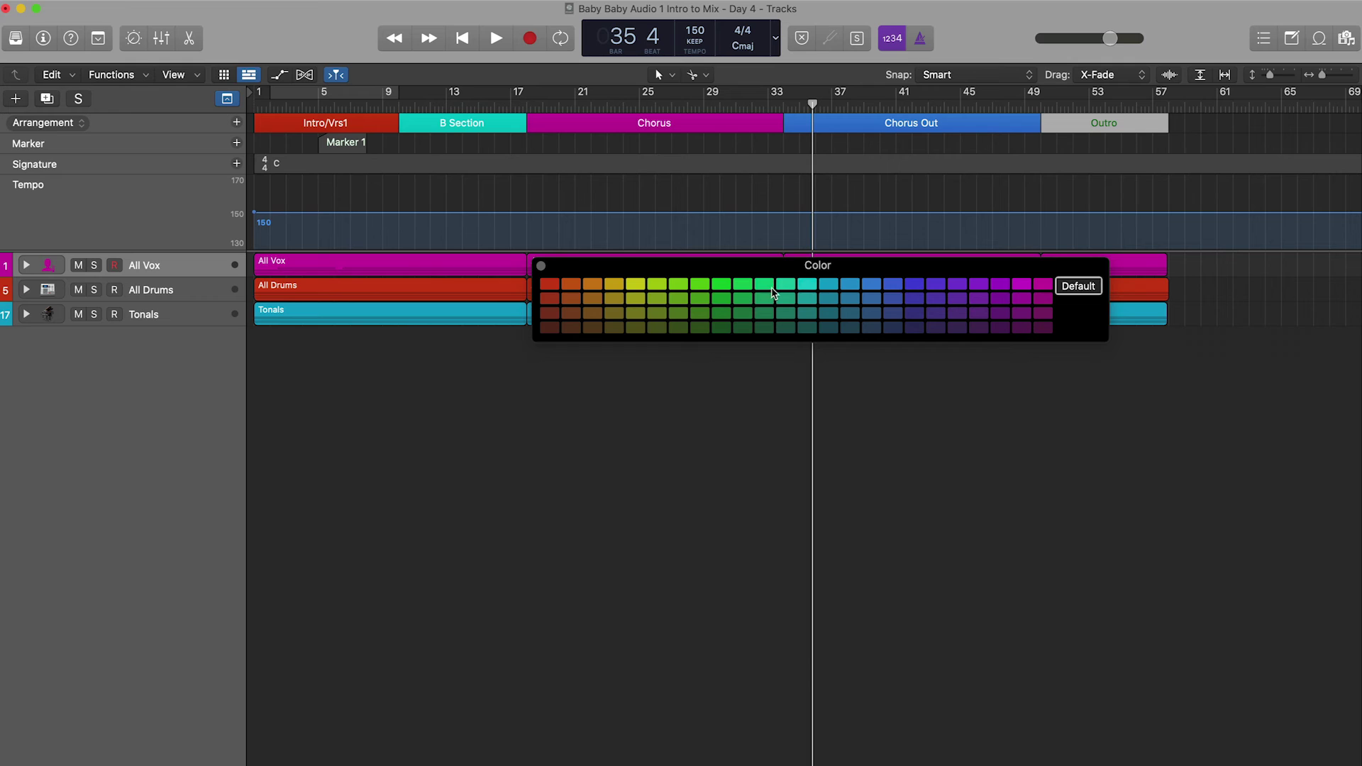
click(549, 284)
click(540, 267)
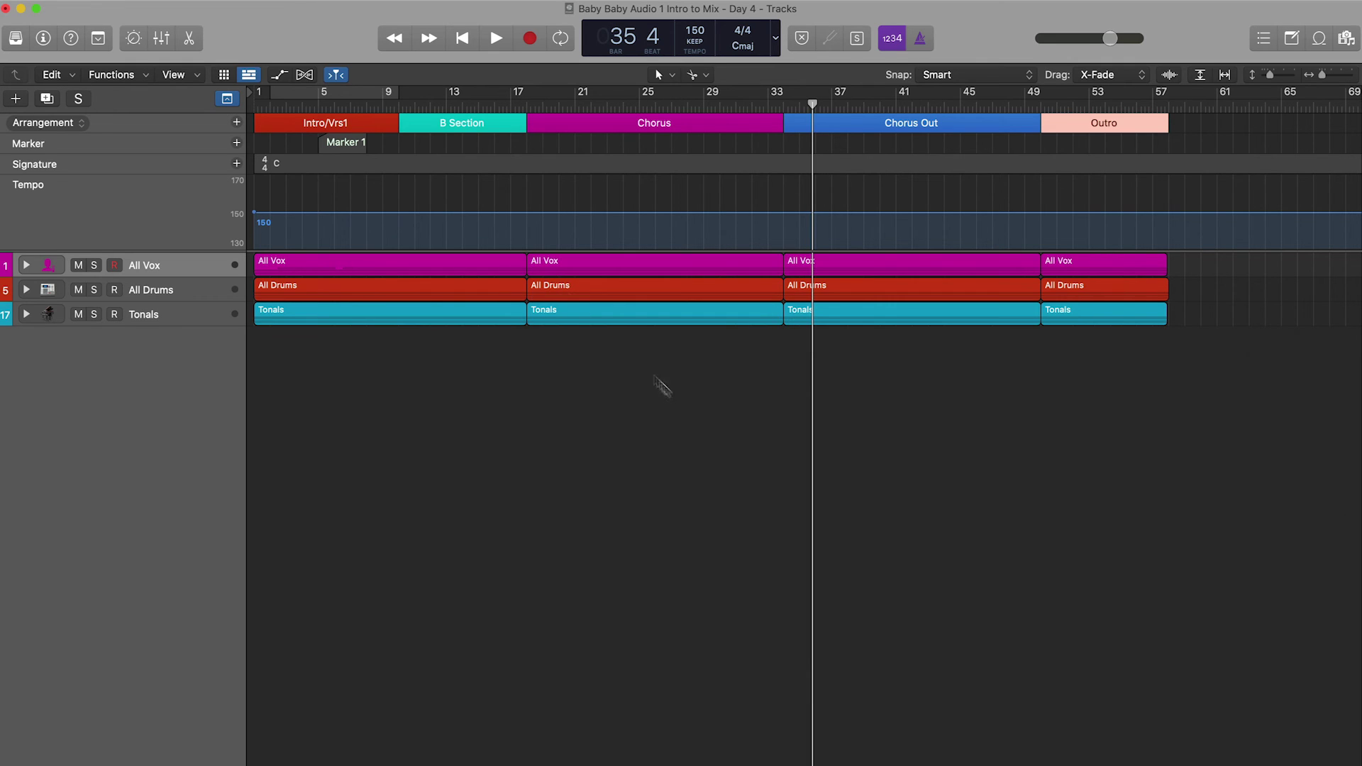
Step: Hide the Marker, Signature and Tempo global tracks, then enlarge the track rows
click(623, 349)
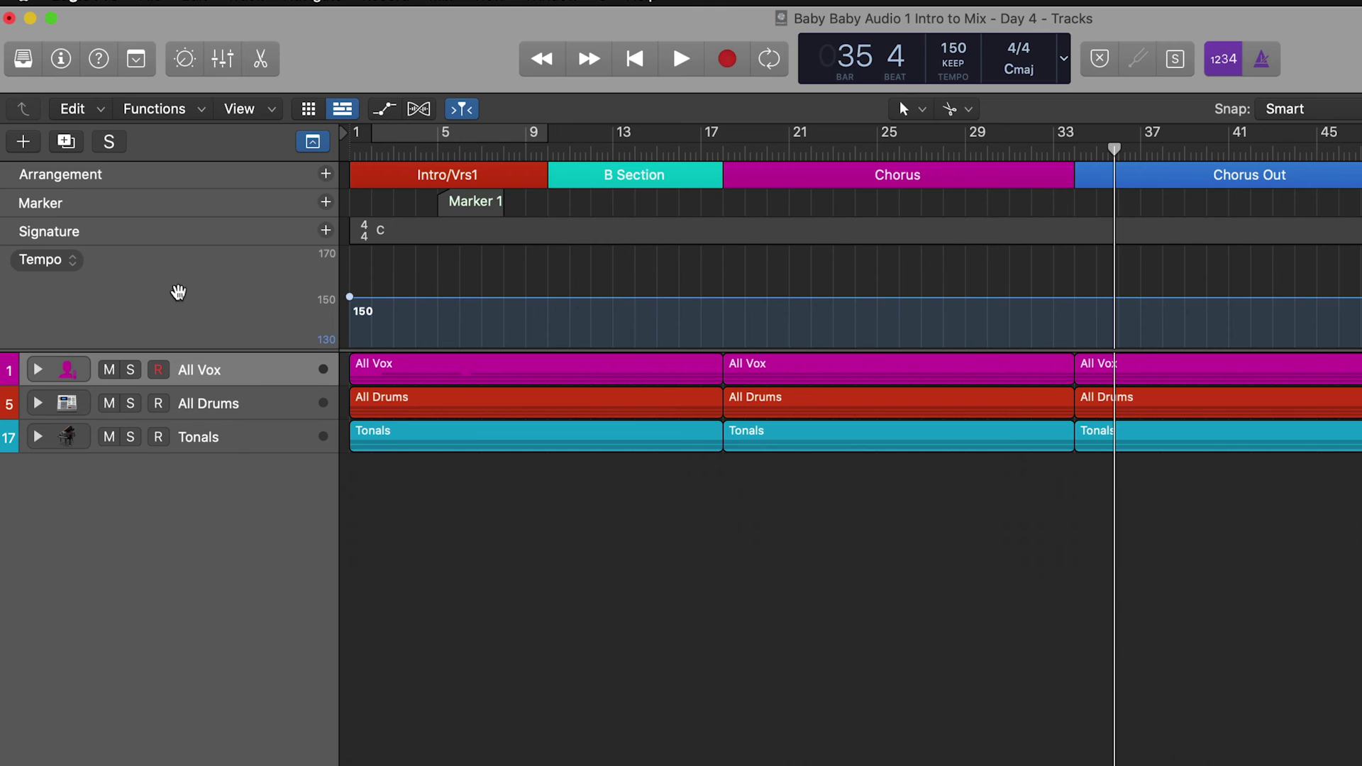
right_click(180, 295)
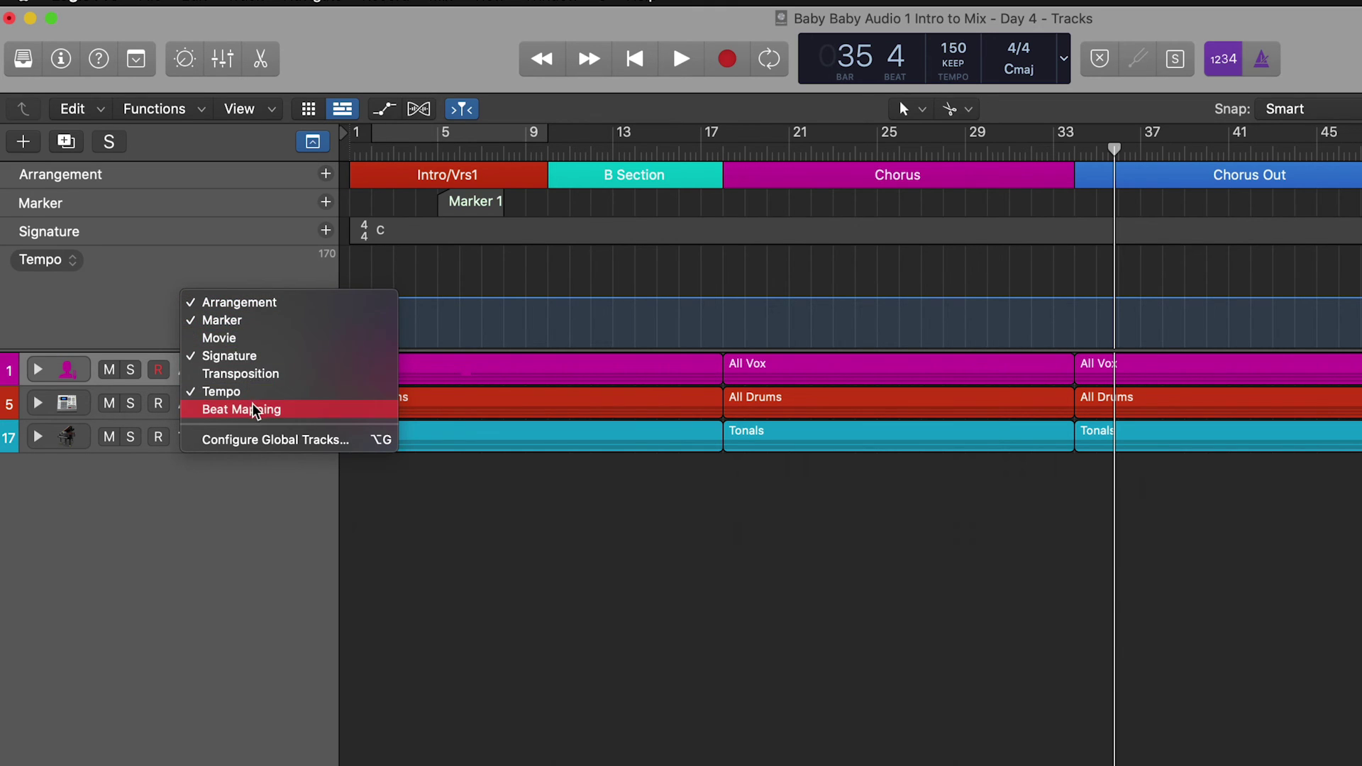
click(139, 298)
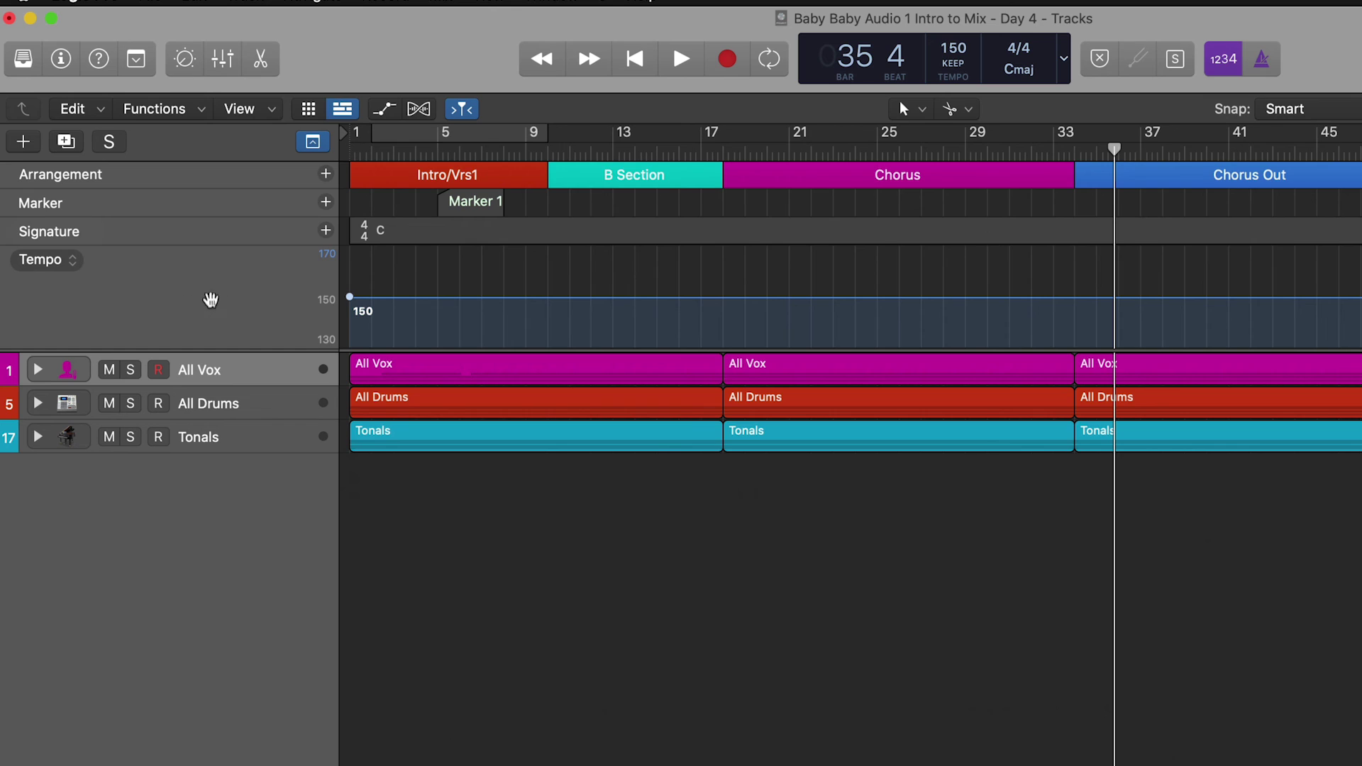
right_click(210, 298)
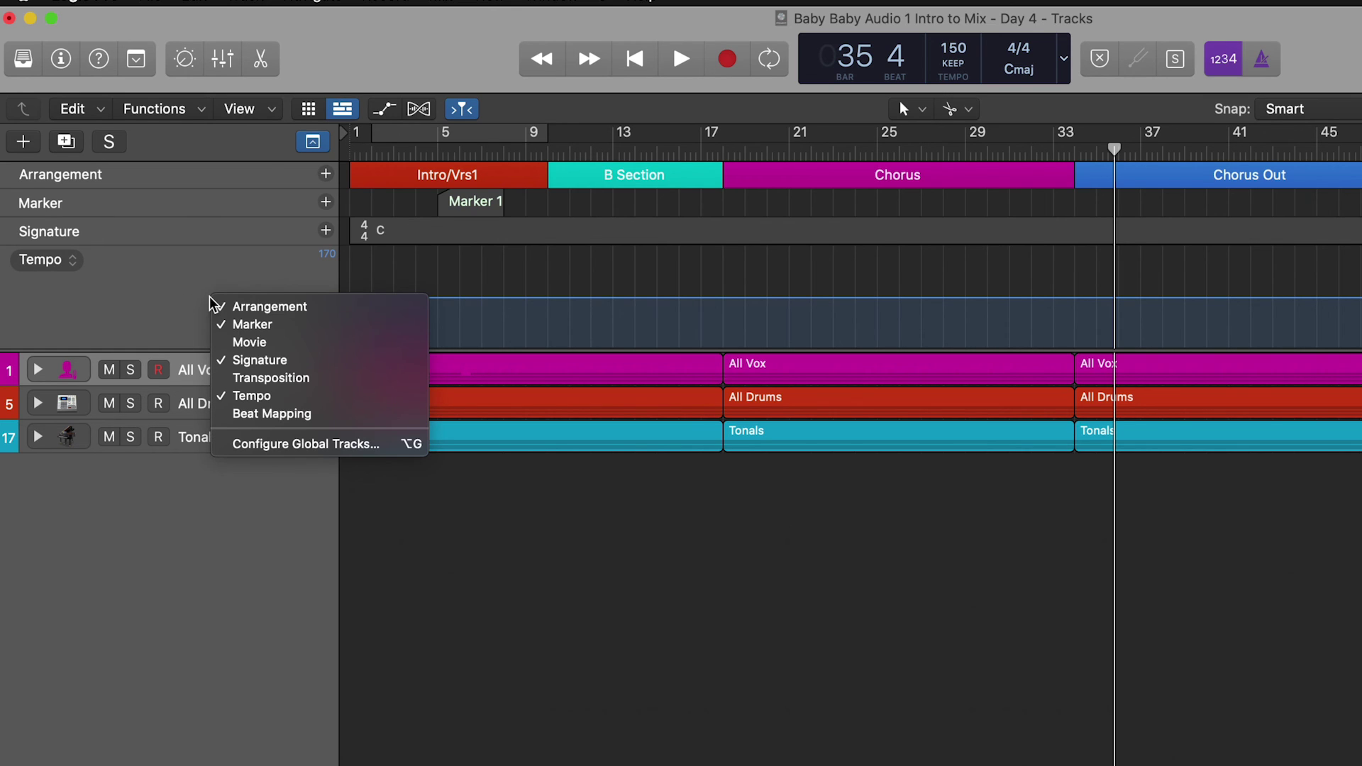
click(241, 326)
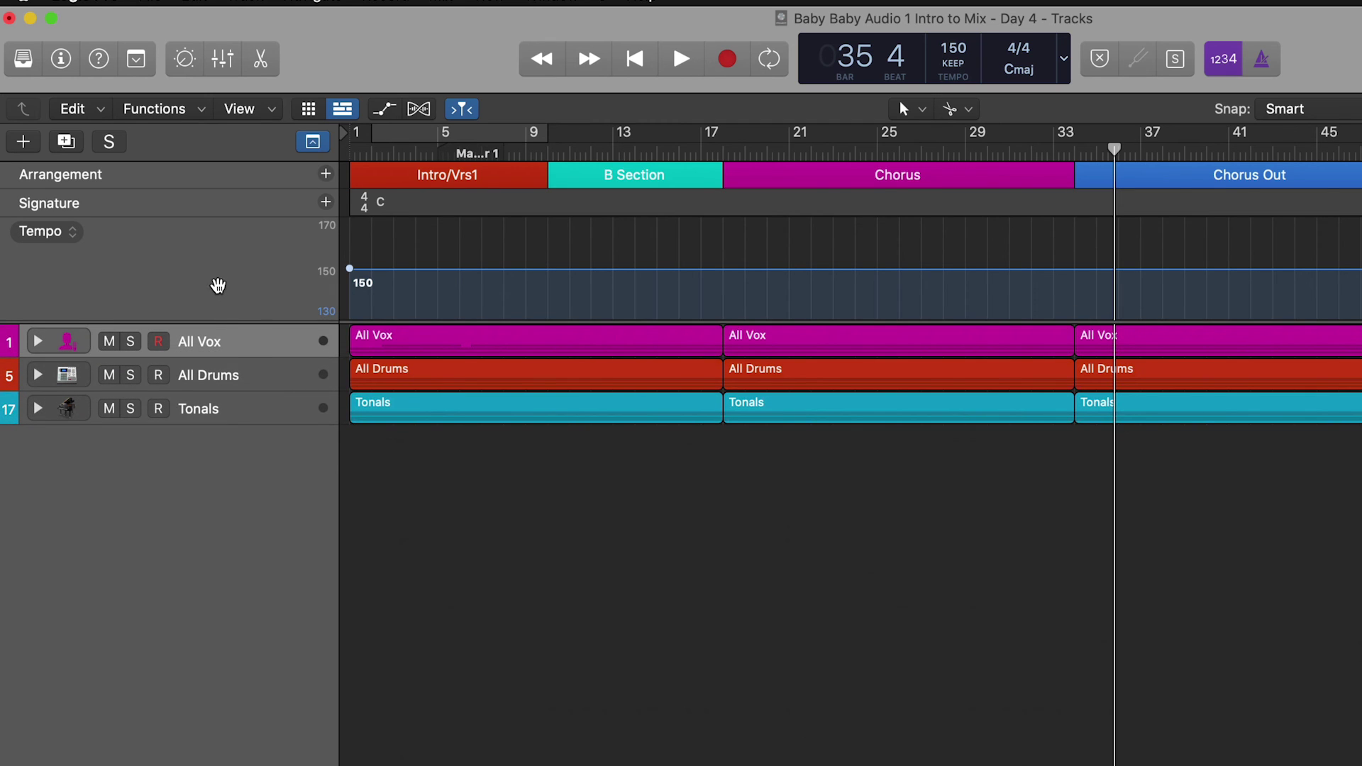
right_click(218, 285)
click(241, 350)
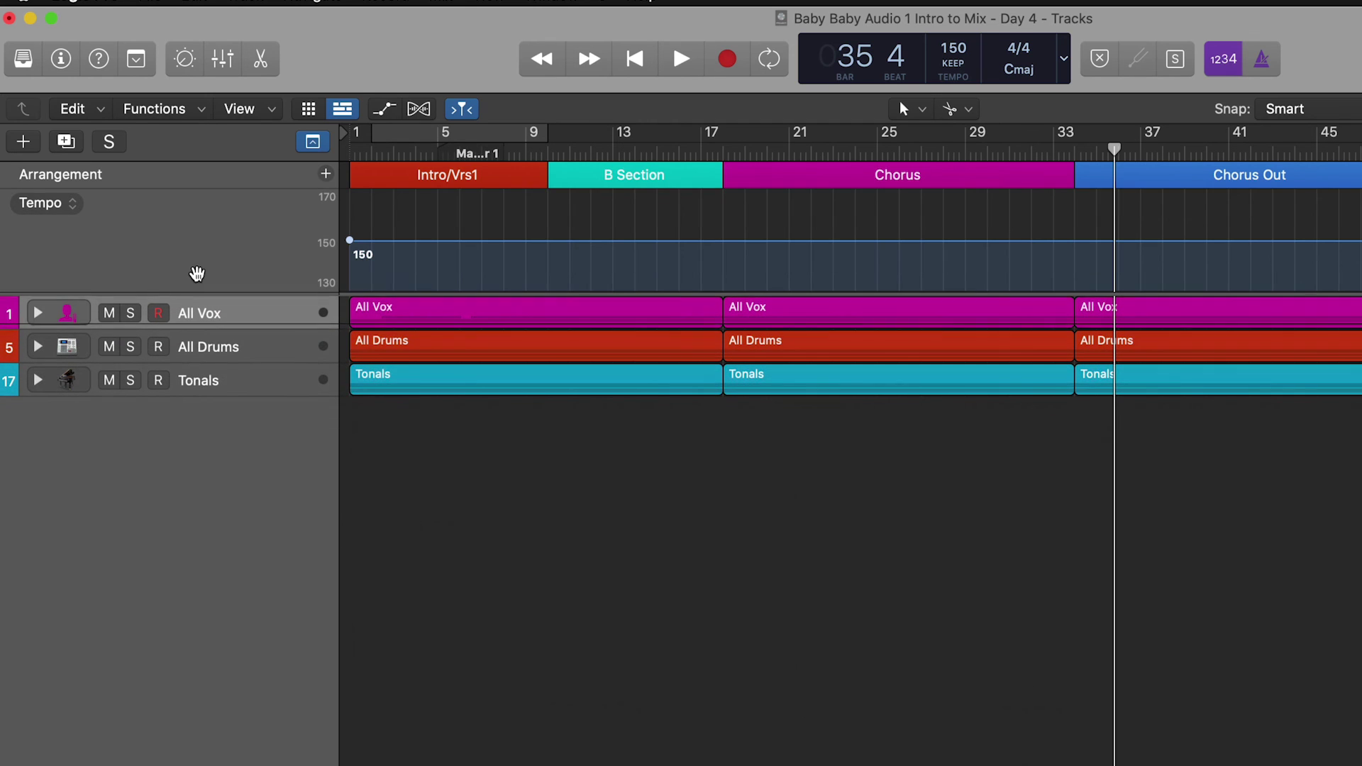
right_click(197, 274)
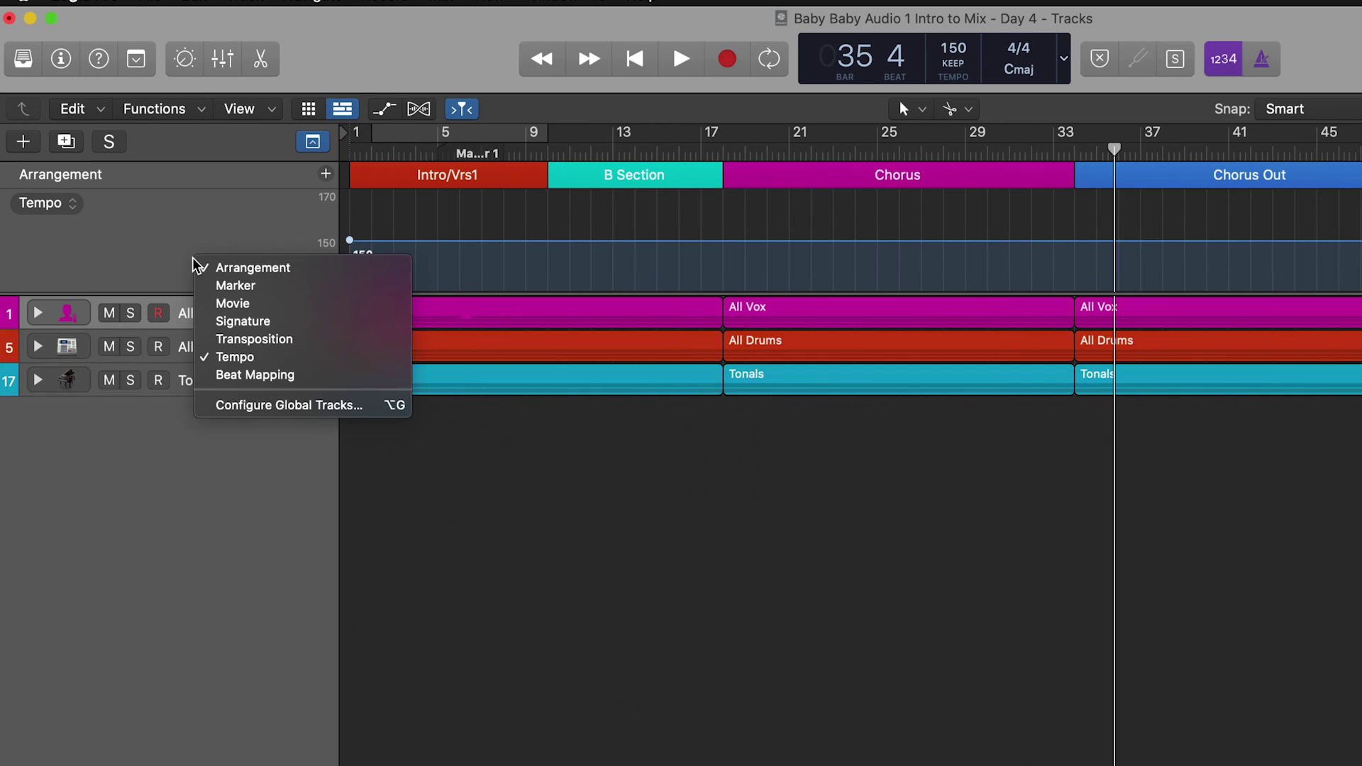
click(233, 358)
key(super+Down)
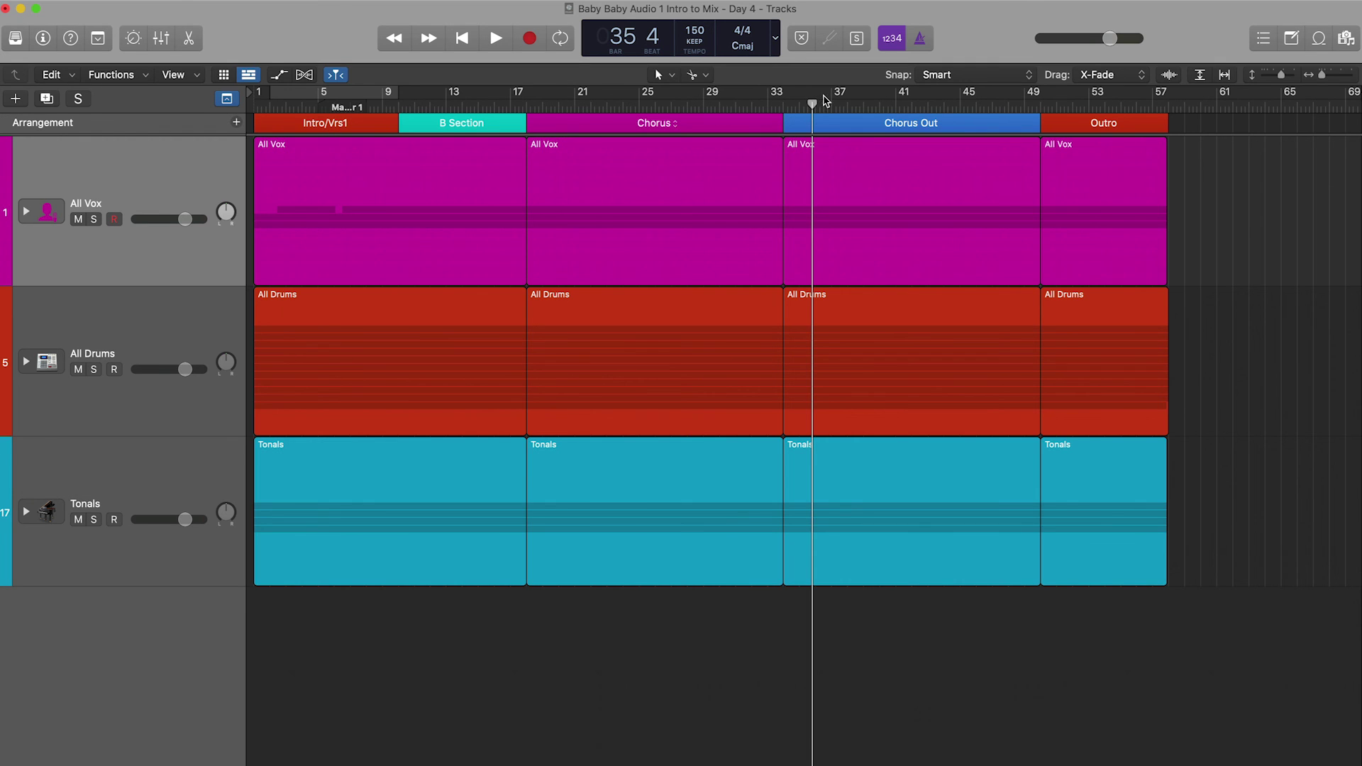
drag(816, 104, 911, 104)
key(Return)
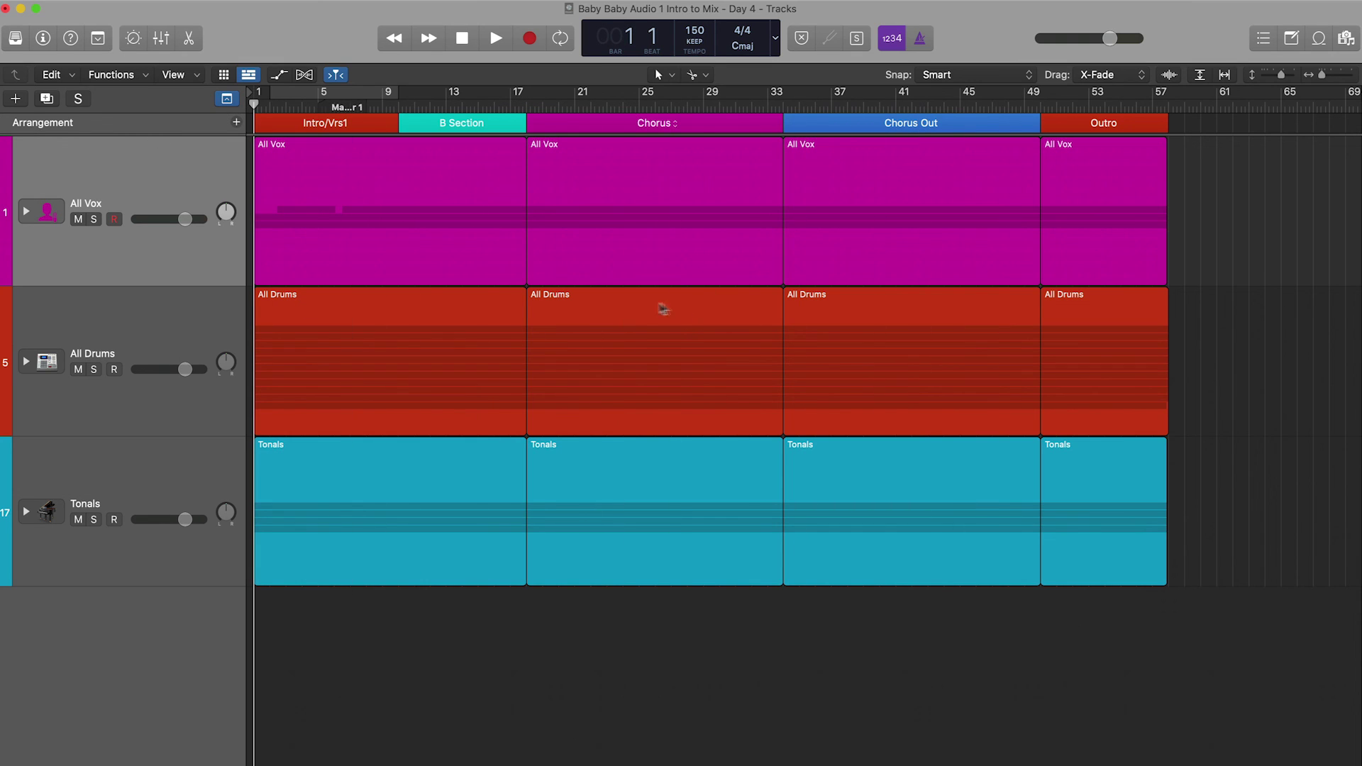